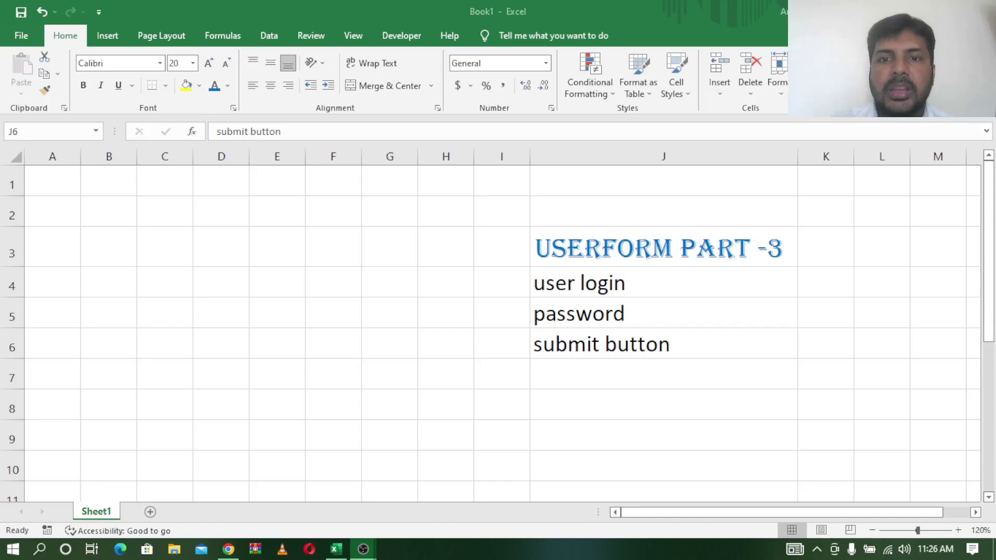
Step: Review the worksheet's login layout cells J3 through J6 (title, user login, password, submit)
{"action": "left_click", "coordinate": [578, 243]}
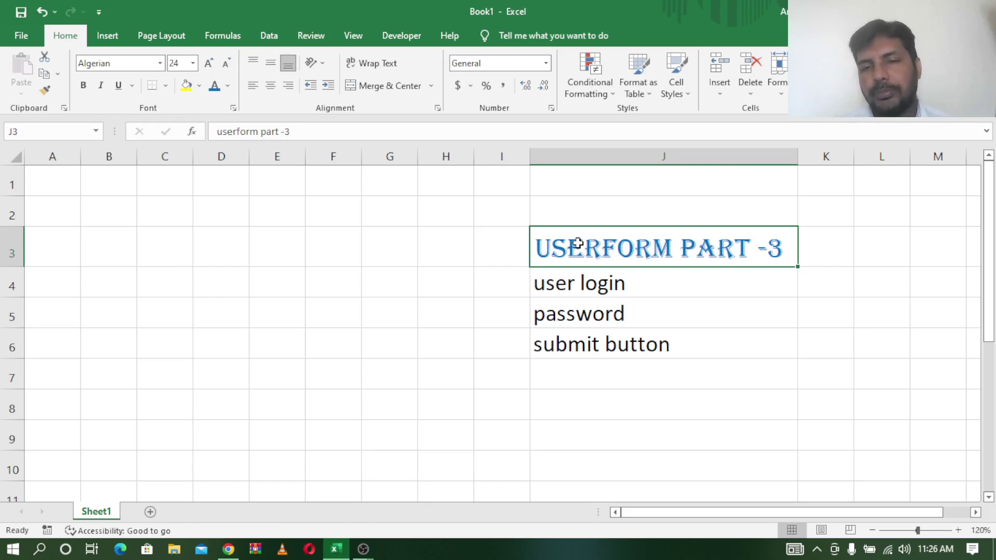
{"action": "left_click", "coordinate": [229, 549]}
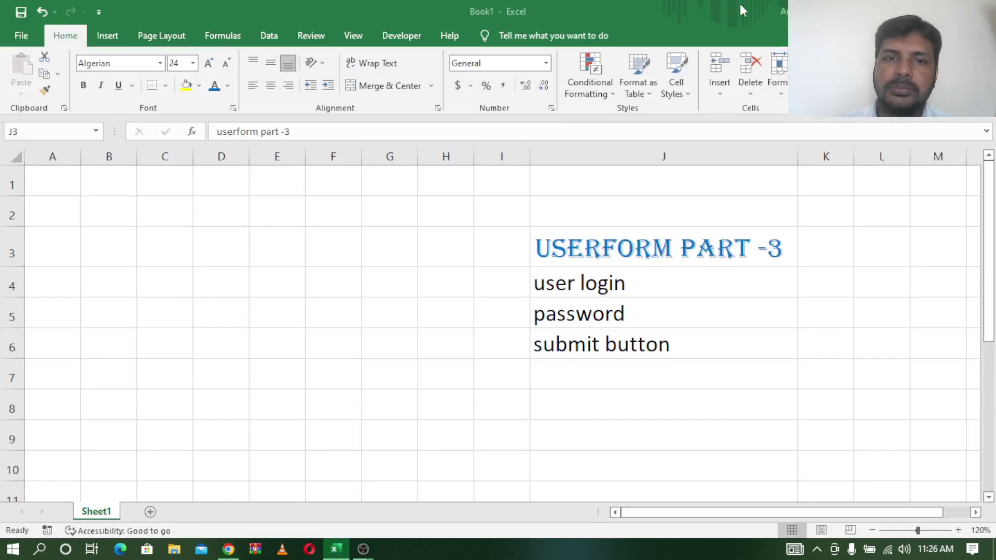
{"action": "left_click", "coordinate": [558, 303]}
{"action": "left_click", "coordinate": [582, 283]}
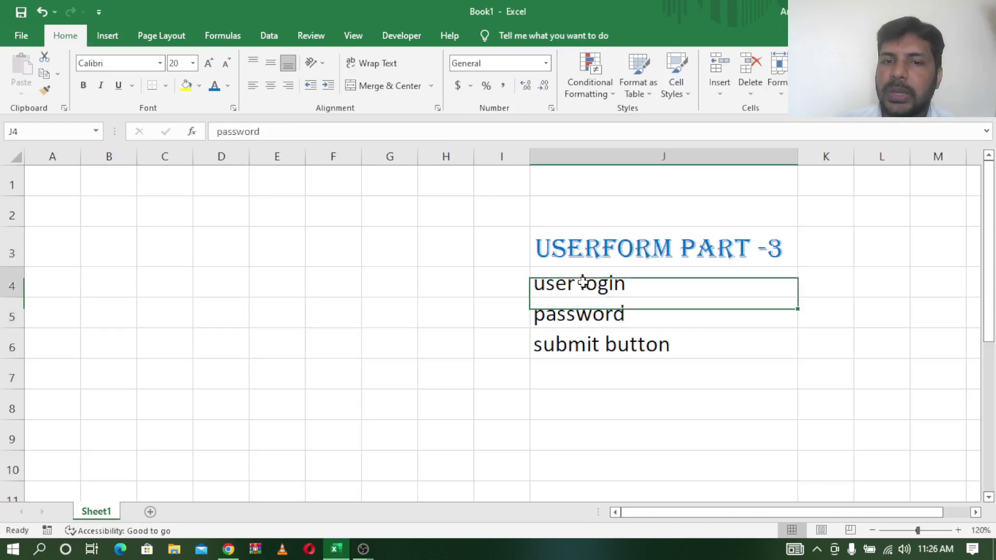
{"action": "left_click", "coordinate": [583, 314]}
{"action": "left_click", "coordinate": [590, 343]}
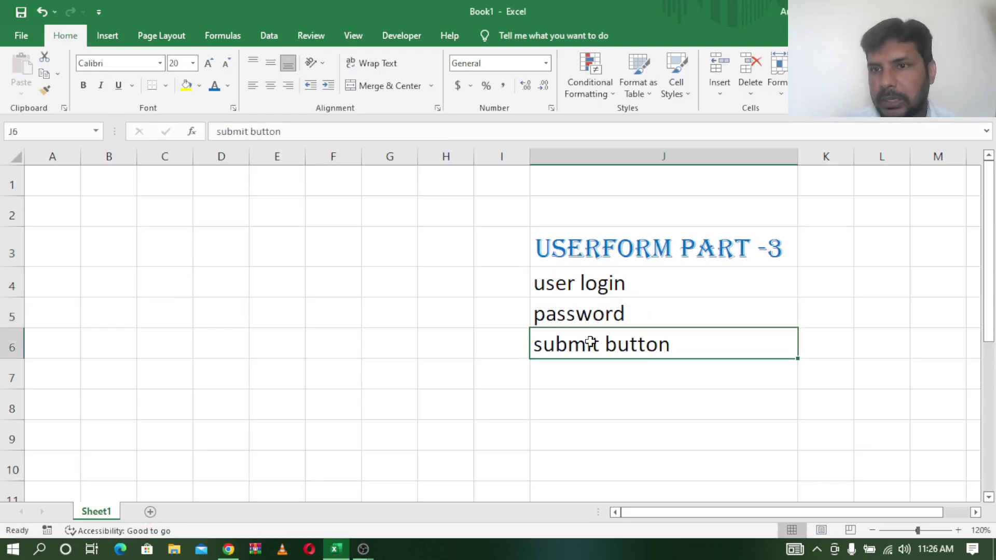
{"action": "left_click", "coordinate": [597, 283]}
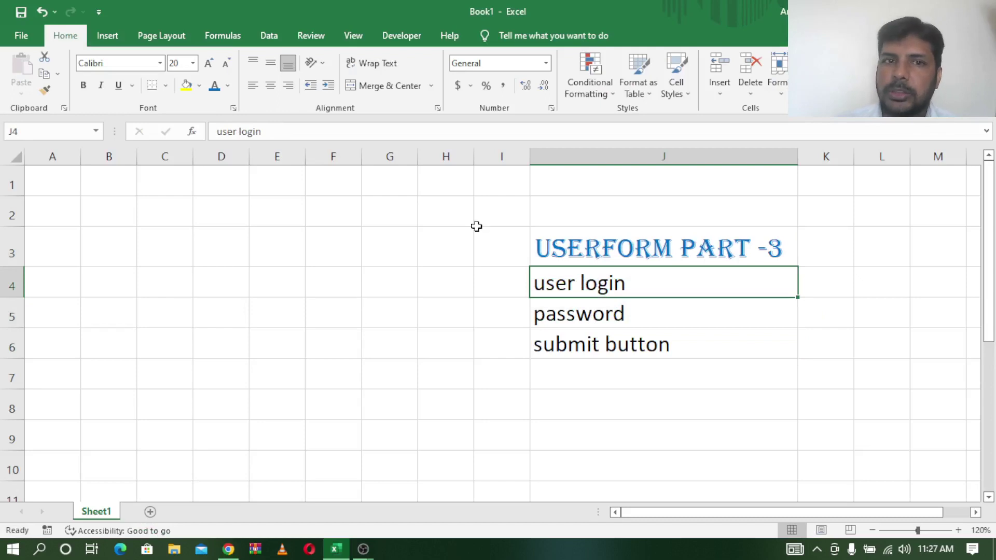
Step: Open the Visual Basic editor, insert a new UserForm, and place the Toolbox beside it
{"action": "left_click", "coordinate": [407, 37]}
{"action": "left_click", "coordinate": [21, 73]}
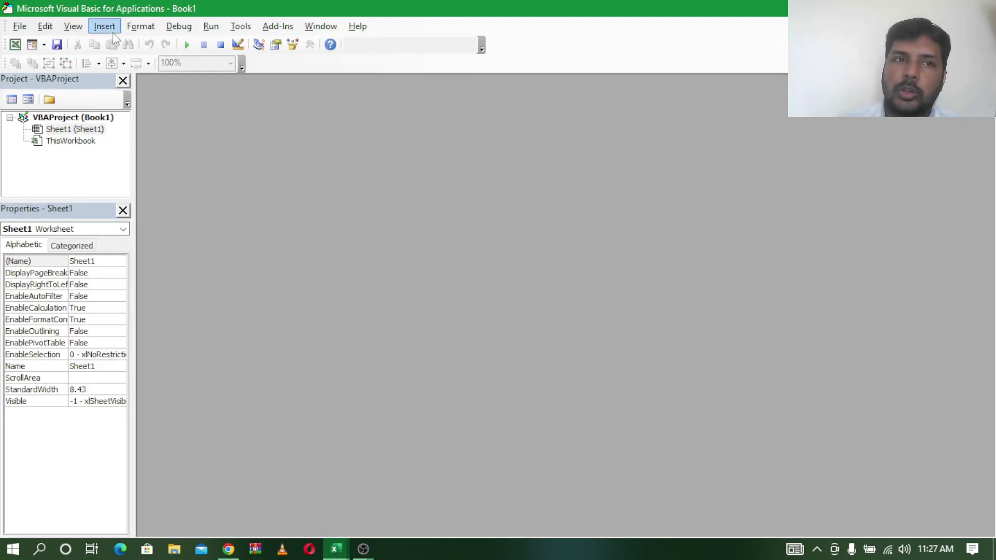
{"action": "left_click", "coordinate": [110, 34]}
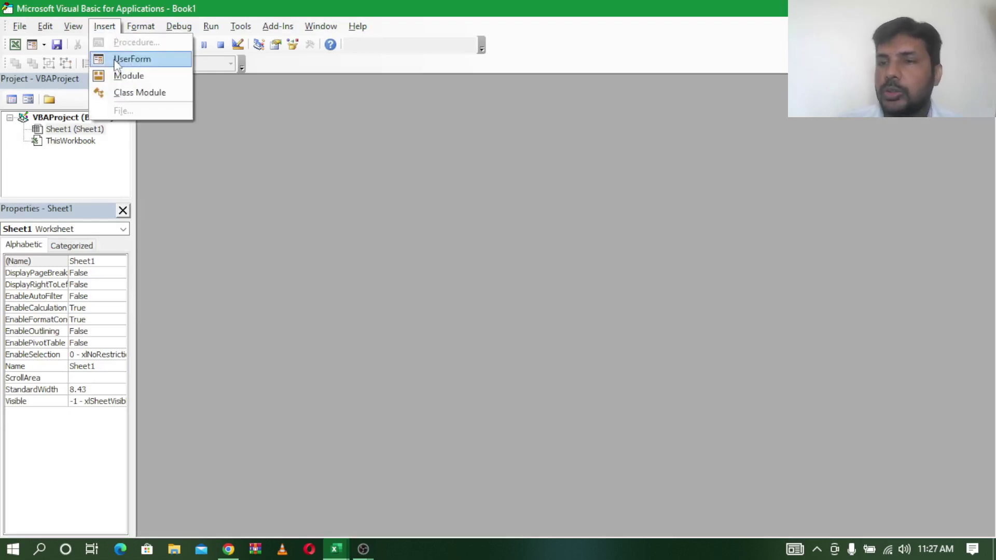
{"action": "left_click", "coordinate": [132, 59]}
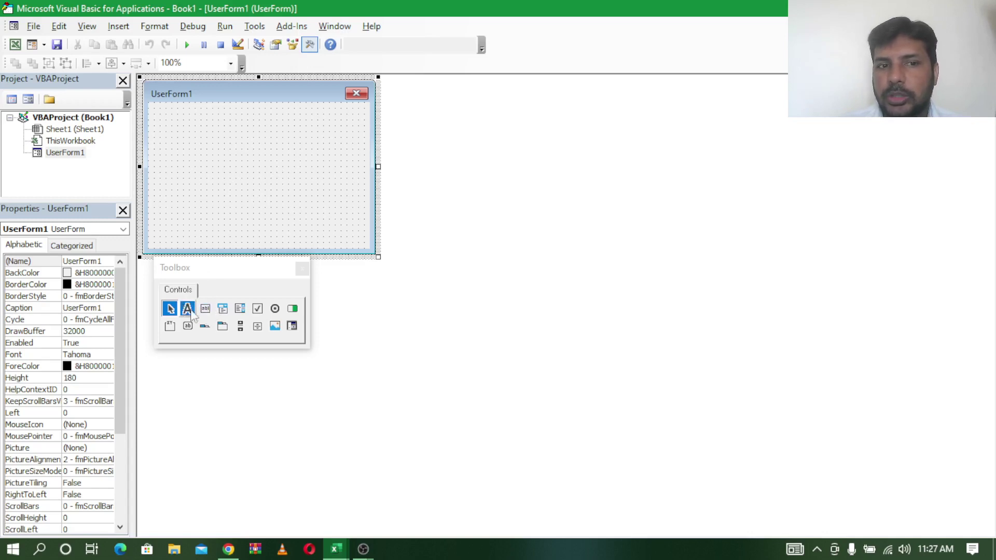
{"action": "mouse_move", "coordinate": [197, 272]}
{"action": "left_mouse_down"}
{"action": "mouse_move", "coordinate": [366, 247]}
{"action": "mouse_move", "coordinate": [468, 213]}
{"action": "left_mouse_up"}
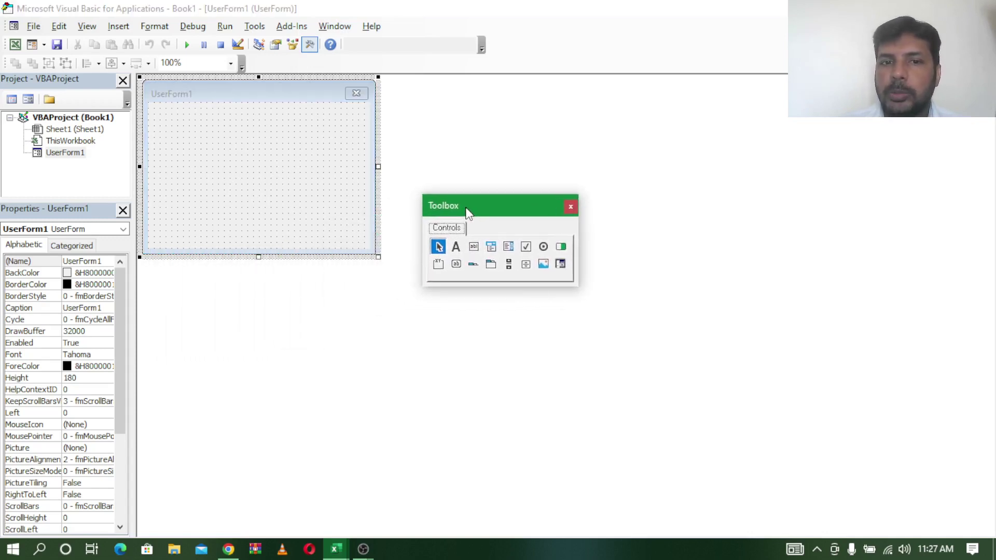
Step: Draw Label1 near the form's top-left with TextBox1 to its right
{"action": "left_click", "coordinate": [460, 251]}
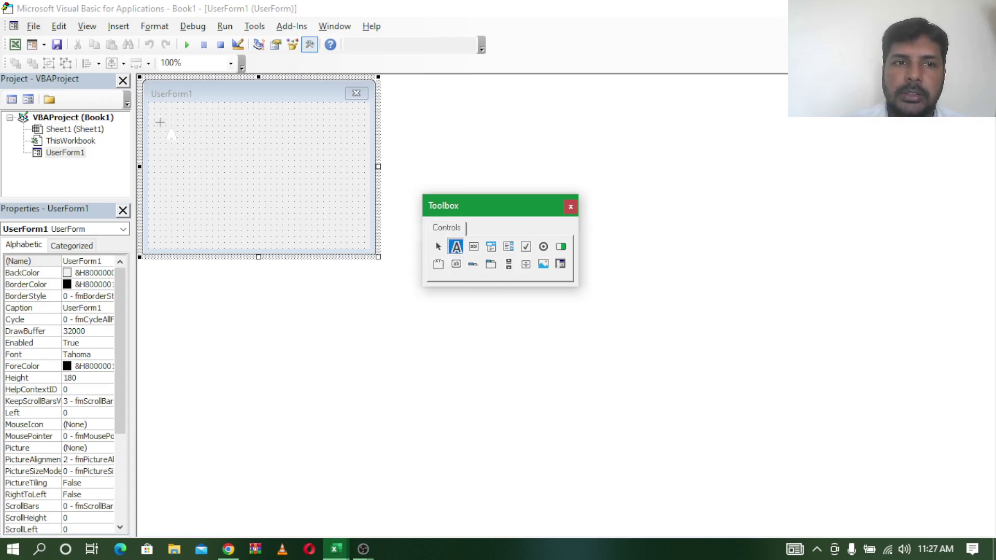
{"action": "left_click_drag", "start_coordinate": [160, 121], "coordinate": [249, 158]}
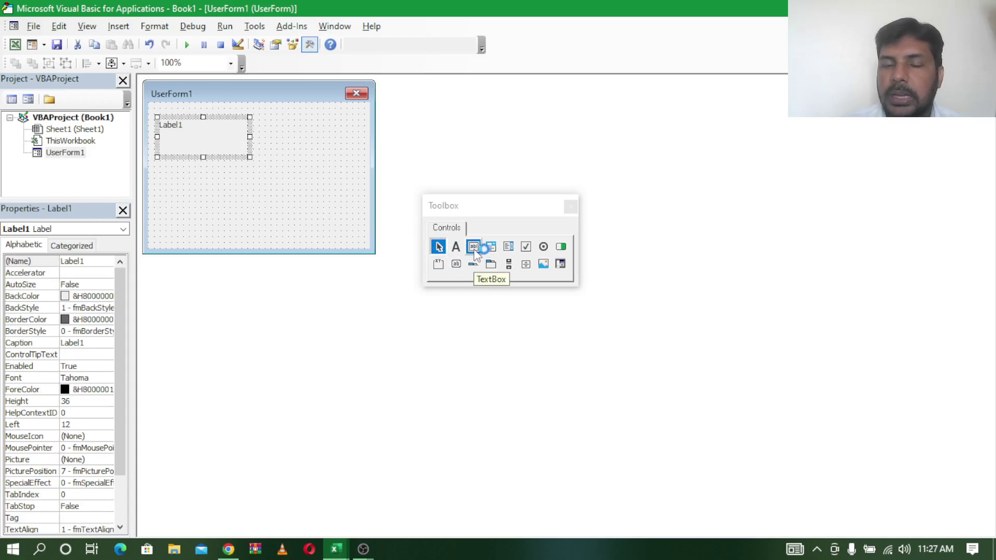
{"action": "left_click", "coordinate": [473, 247]}
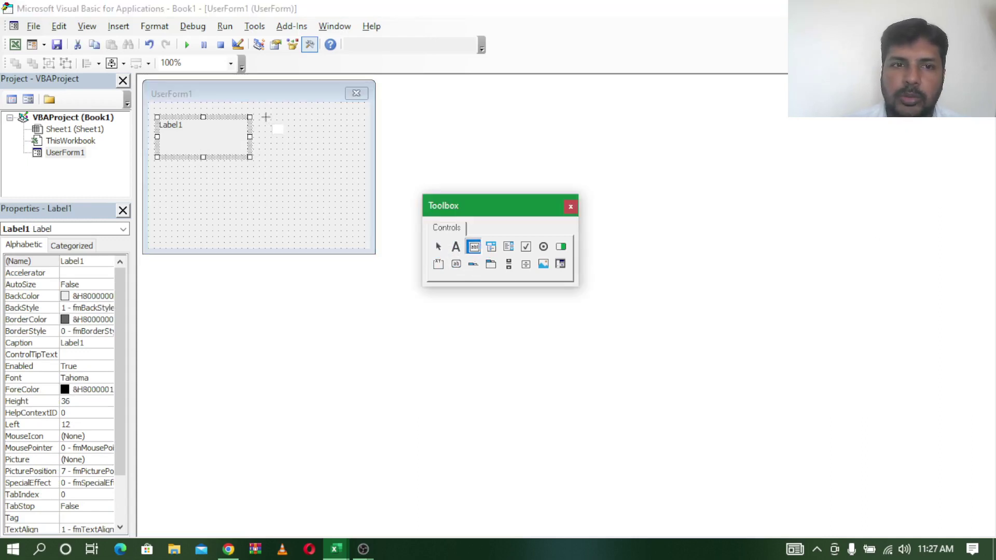
{"action": "left_click_drag", "start_coordinate": [266, 118], "coordinate": [366, 156]}
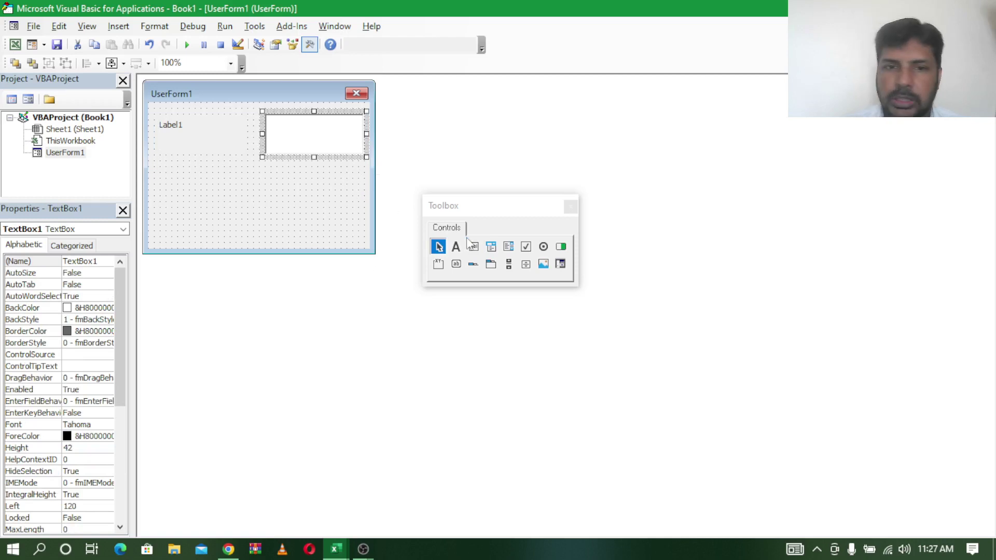
Step: Draw CommandButton1 in the lower half, shorten it slightly and nudge it right and down
{"action": "left_click", "coordinate": [455, 264]}
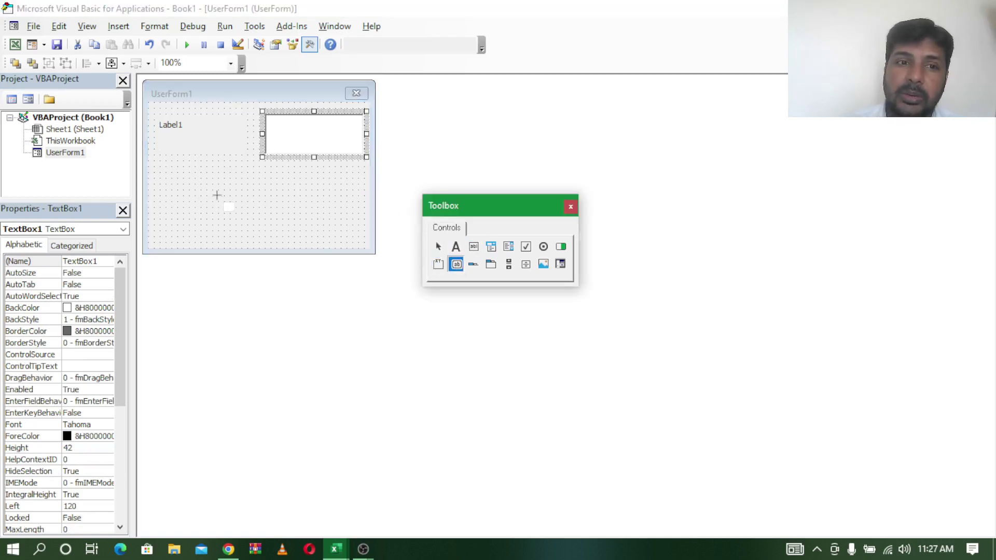
{"action": "left_click_drag", "start_coordinate": [221, 195], "coordinate": [326, 232]}
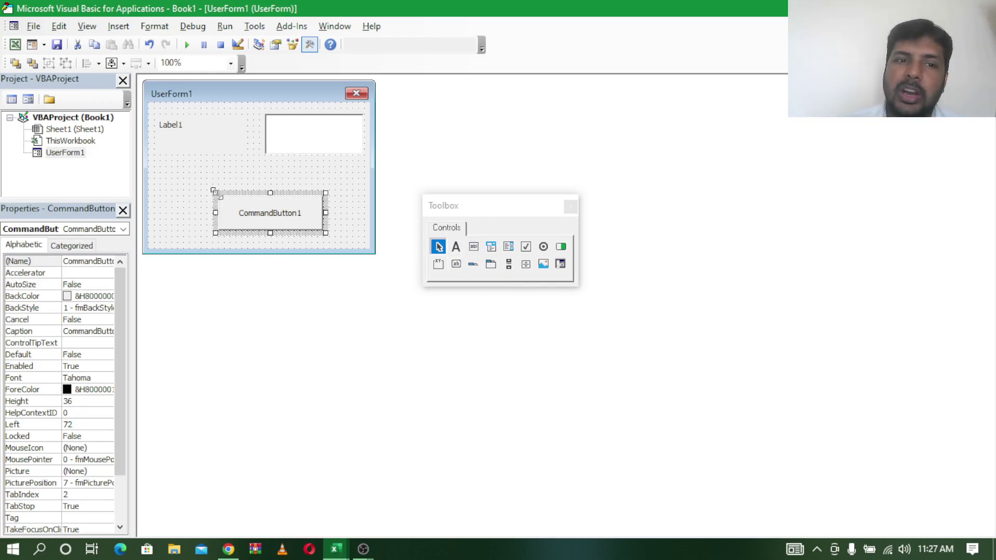
{"action": "left_click_drag", "start_coordinate": [214, 191], "coordinate": [221, 198]}
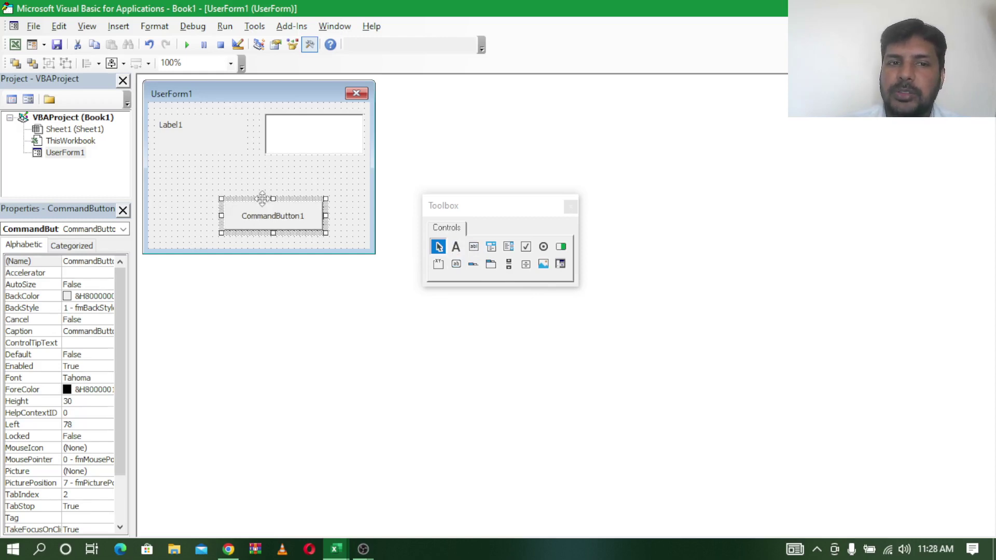
{"action": "left_click_drag", "start_coordinate": [277, 204], "coordinate": [295, 210]}
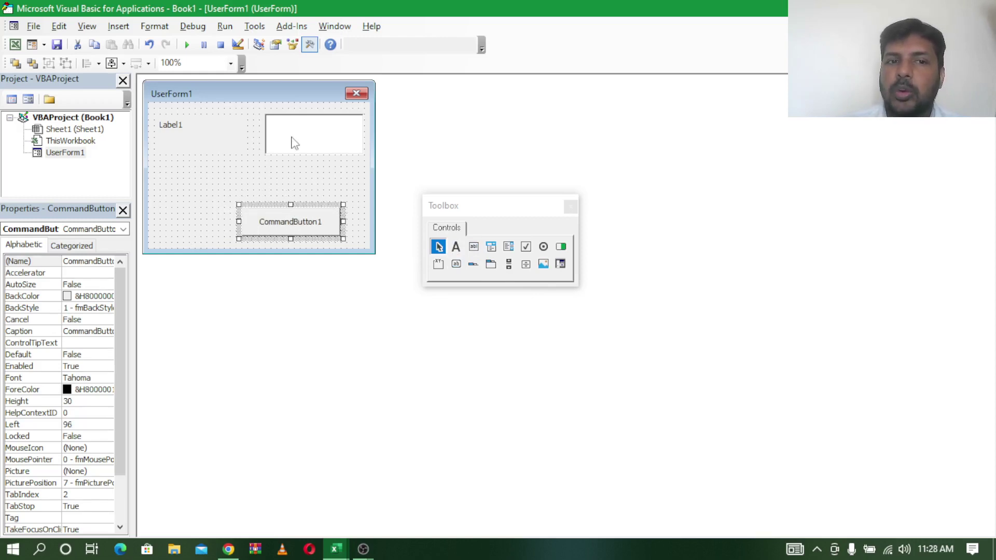
{"action": "left_click", "coordinate": [297, 131]}
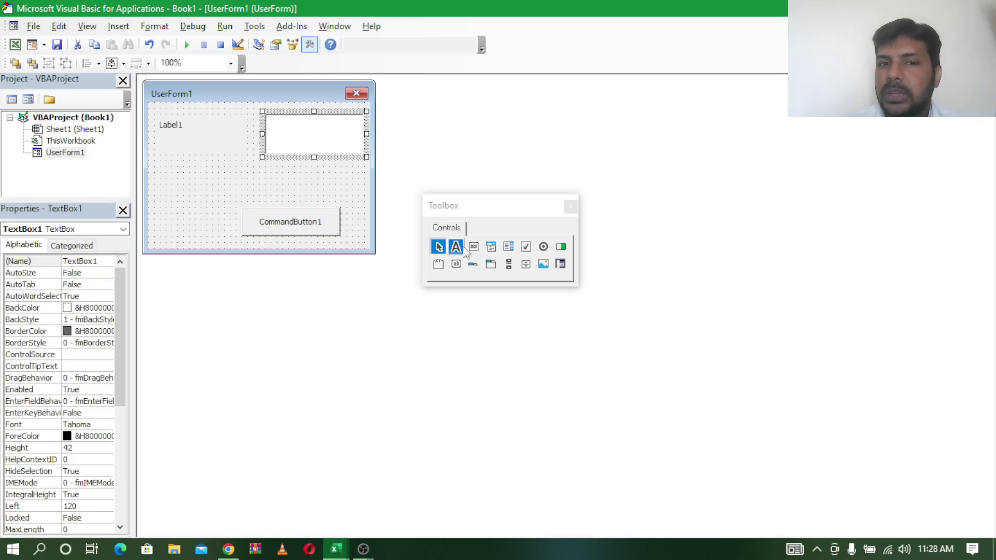
{"action": "left_click", "coordinate": [201, 147]}
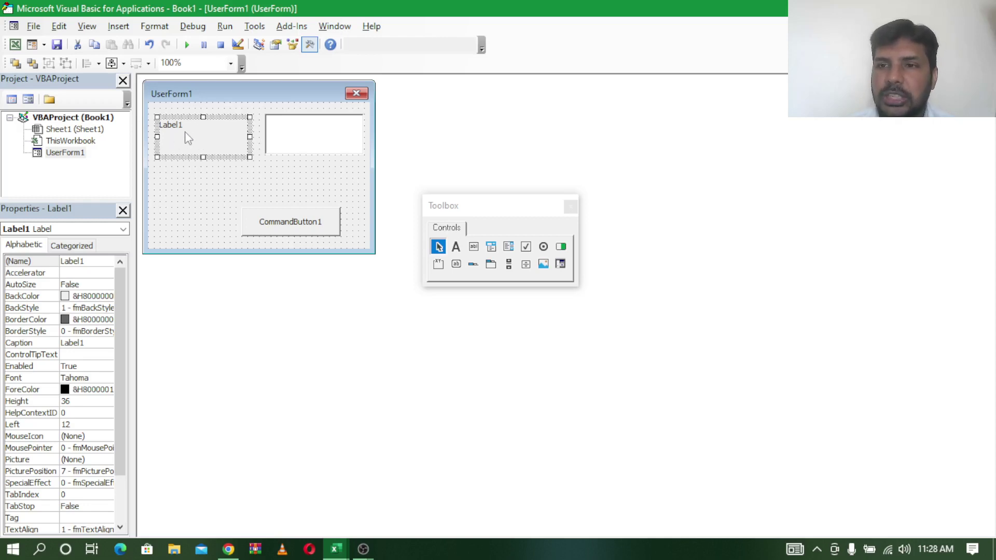
Step: Replace Label1's caption with 'user name'
{"action": "left_click", "coordinate": [188, 126]}
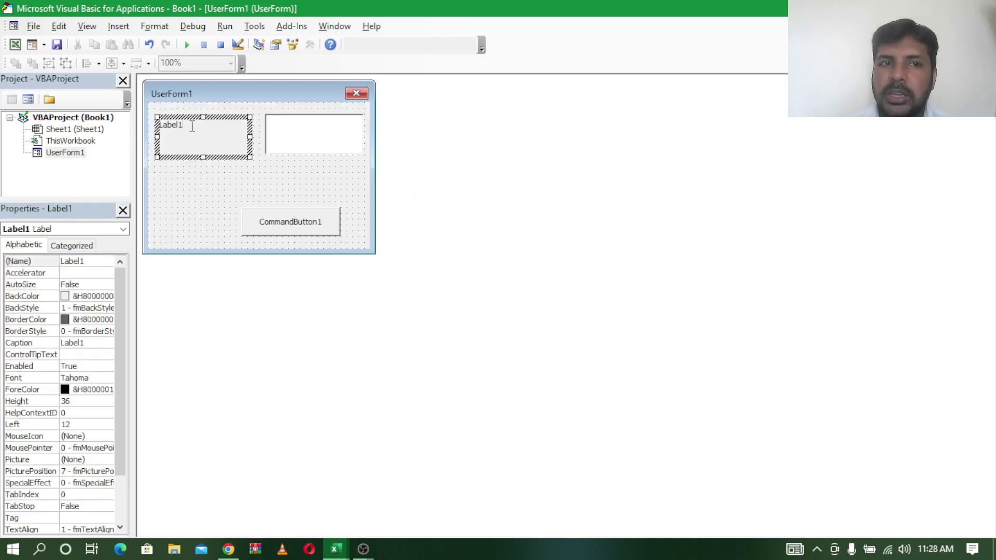
{"action": "left_click_drag", "start_coordinate": [191, 126], "coordinate": [144, 125]}
{"action": "type", "text": "use"}
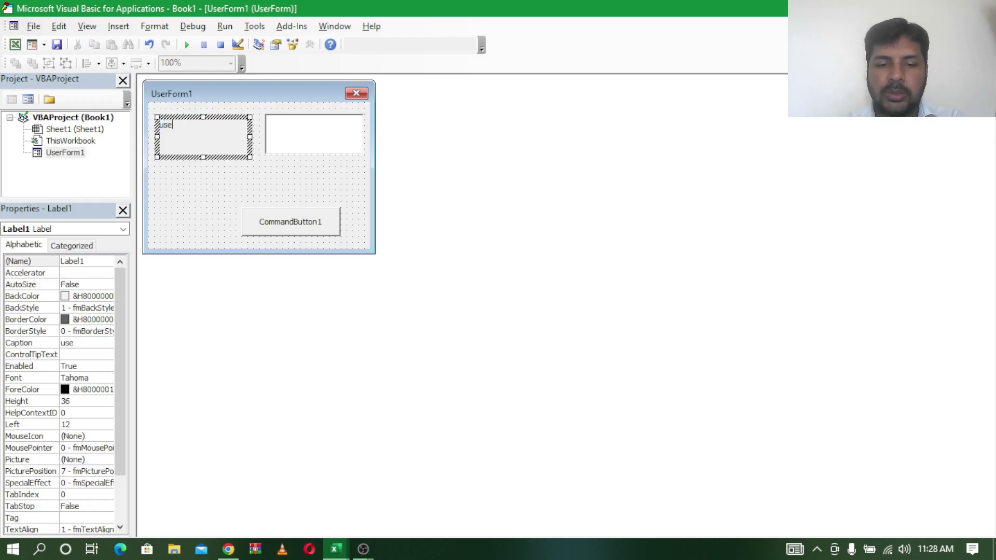
{"action": "type", "text": "r na"}
{"action": "type", "text": "me"}
{"action": "left_click", "coordinate": [218, 205]}
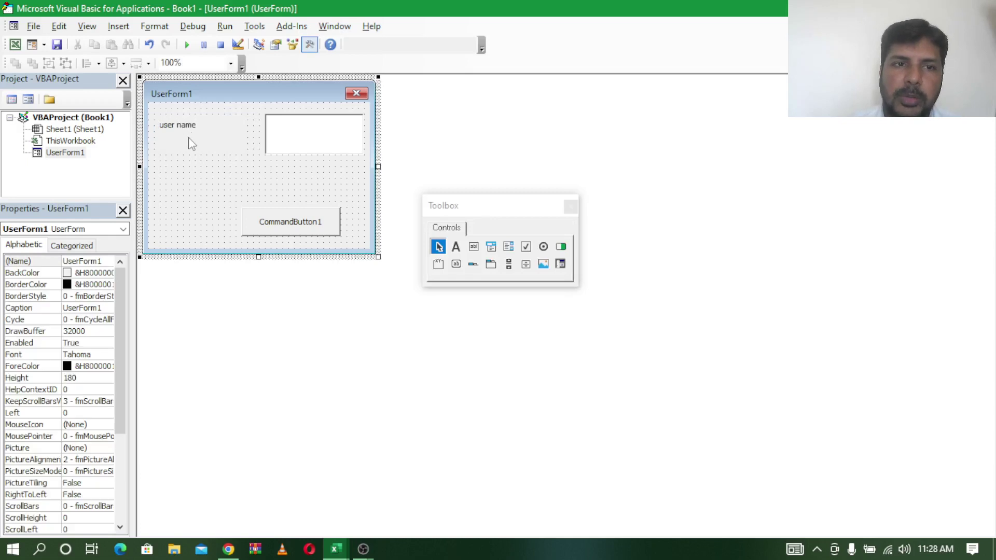
Step: Give the user name label a larger font size through its Font property
{"action": "left_click", "coordinate": [193, 123]}
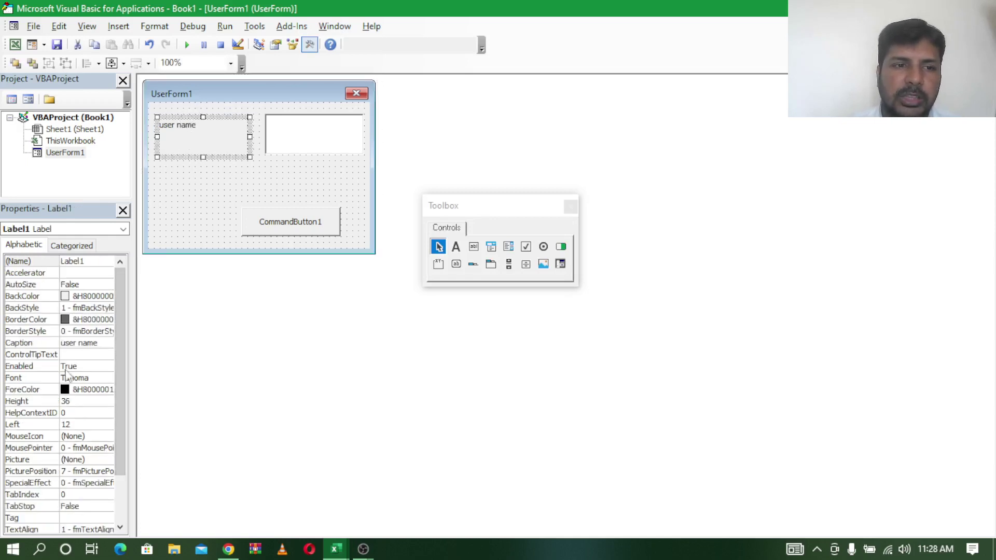
{"action": "left_click", "coordinate": [97, 377]}
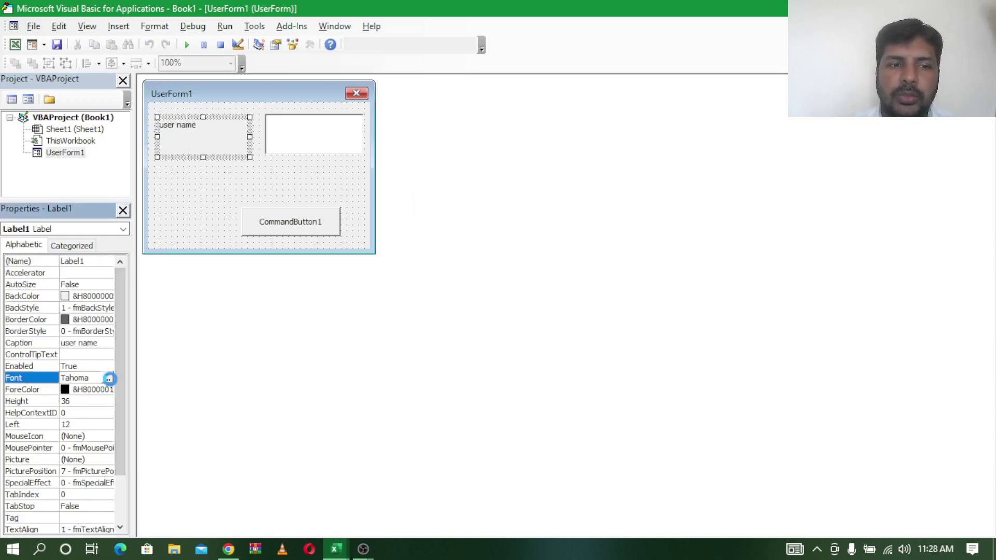
{"action": "left_click", "coordinate": [109, 378]}
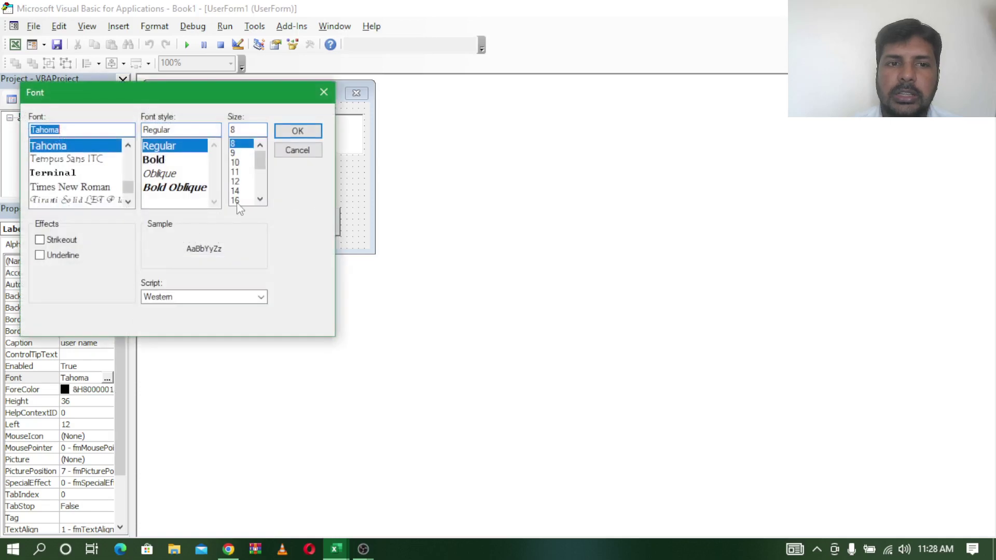
{"action": "left_click", "coordinate": [235, 200]}
{"action": "left_click", "coordinate": [280, 131]}
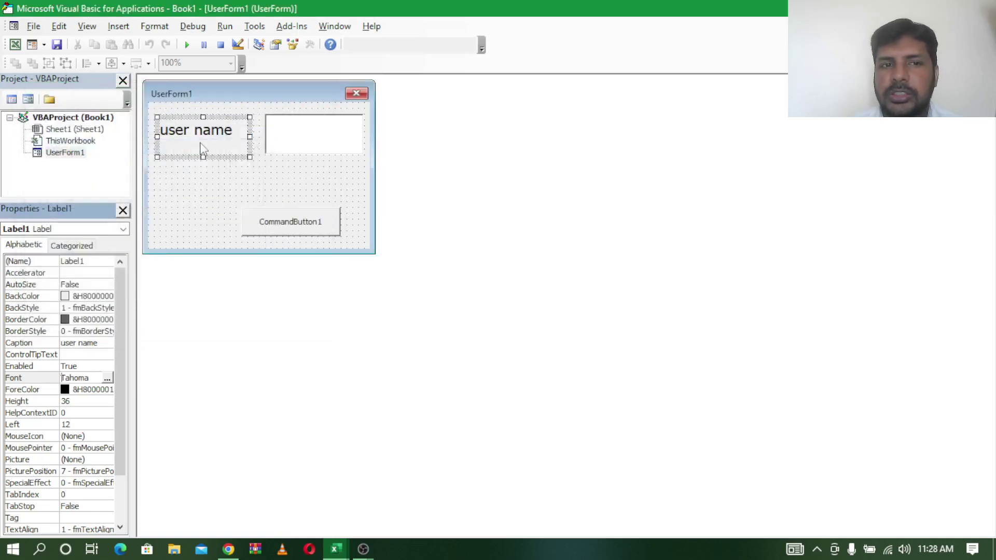
Step: Set TextBox1's font to size 16, previewing with sample text 'arun' and then clearing it
{"action": "left_click", "coordinate": [302, 139]}
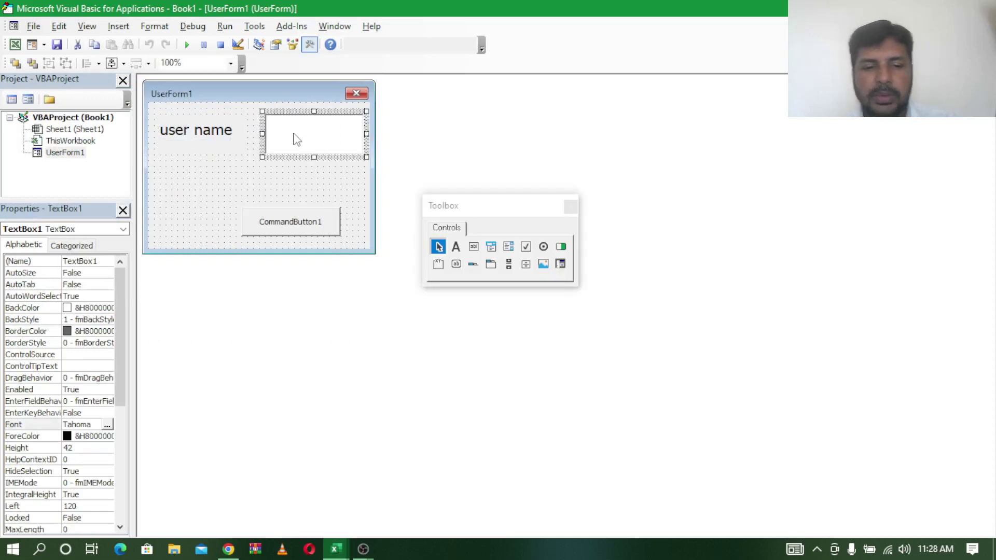
{"action": "left_click", "coordinate": [307, 138]}
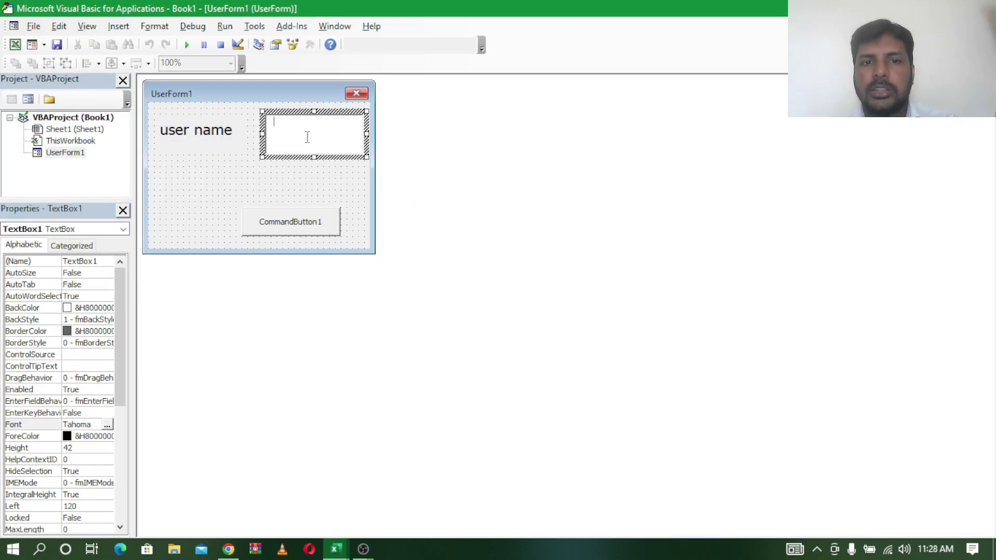
{"action": "type", "text": "2"}
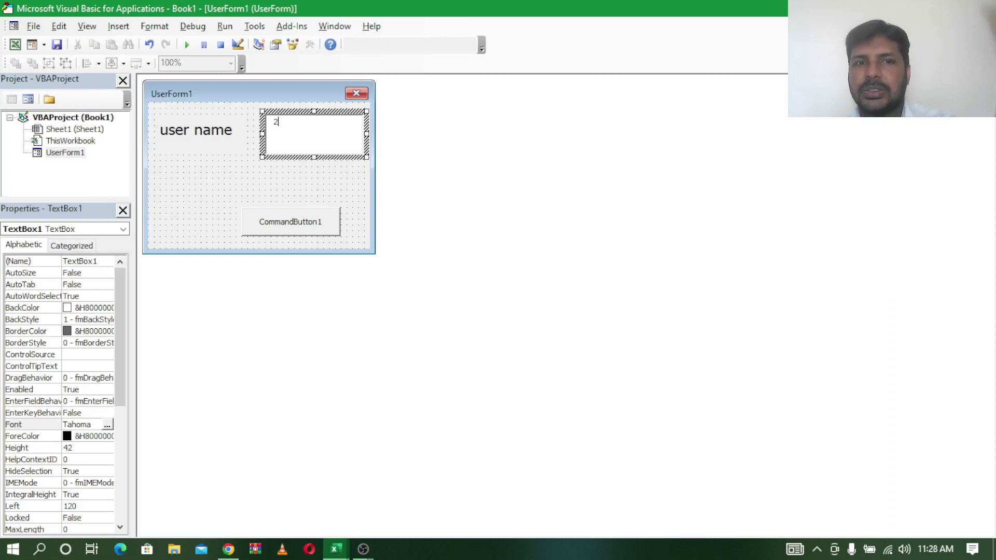
{"action": "key", "text": "BackSpace"}
{"action": "left_click", "coordinate": [290, 110]}
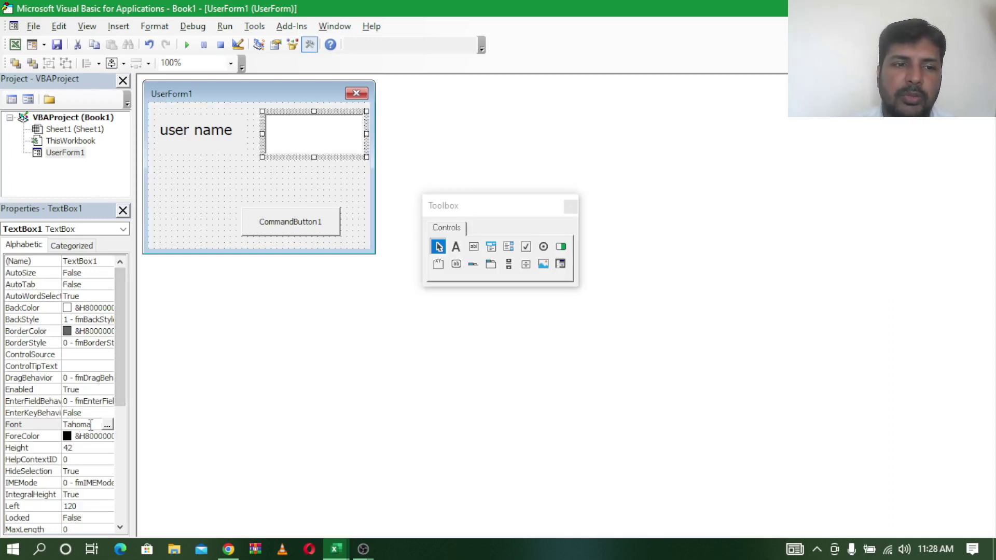
{"action": "left_click", "coordinate": [108, 426]}
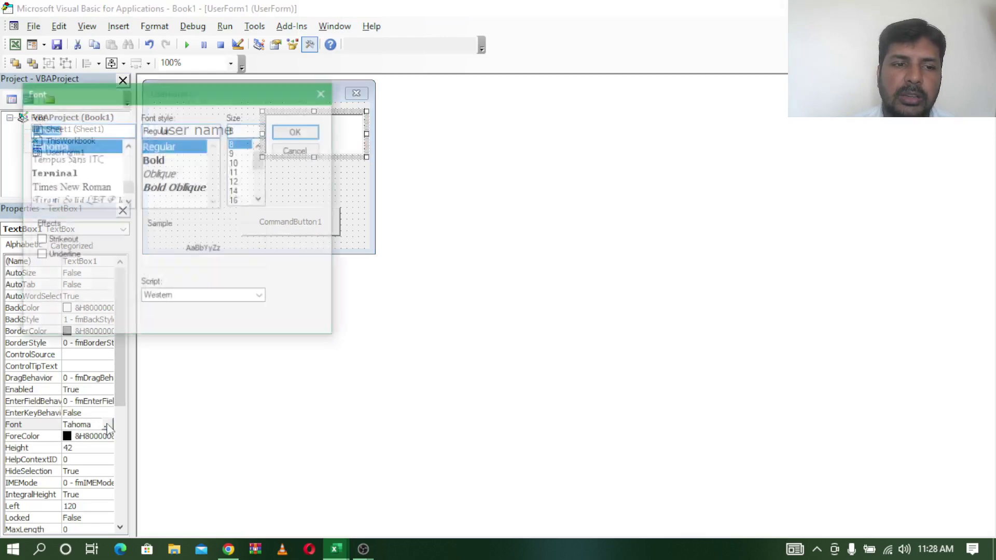
{"action": "left_click", "coordinate": [248, 200]}
{"action": "left_click", "coordinate": [297, 132]}
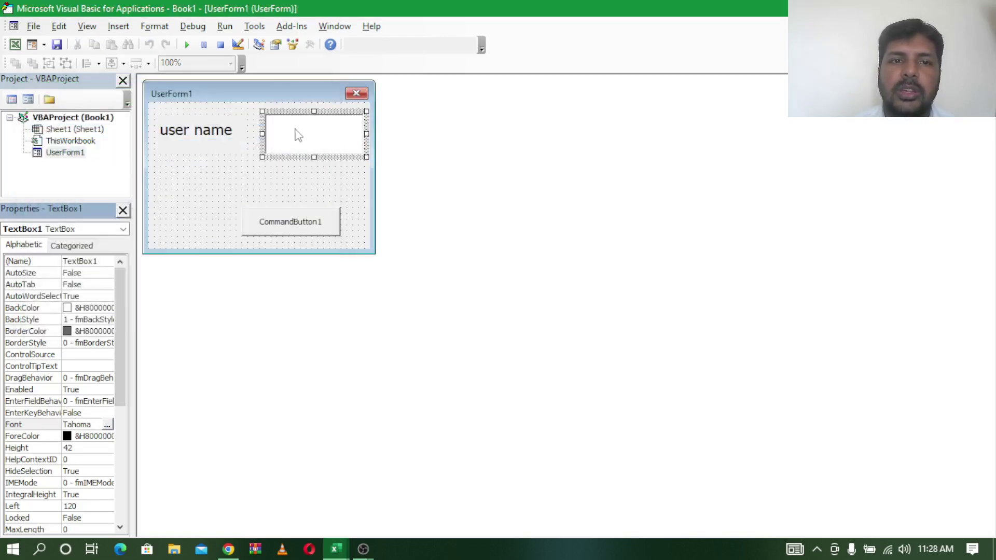
{"action": "left_click", "coordinate": [290, 136]}
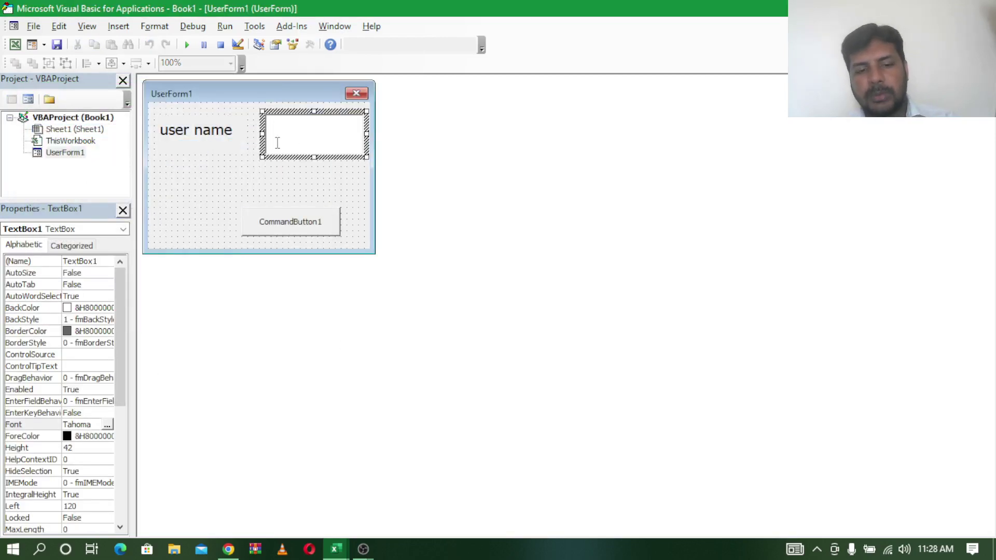
{"action": "type", "text": "arun"}
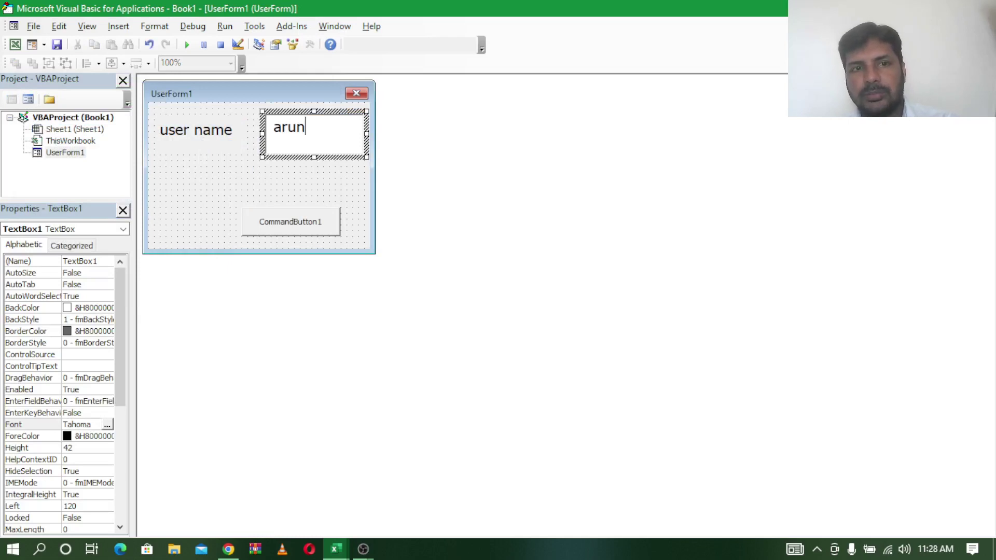
{"action": "key", "text": "BackSpace"}
{"action": "key", "text": "BackSpace"}
{"action": "key", "text": "BackSpace"}
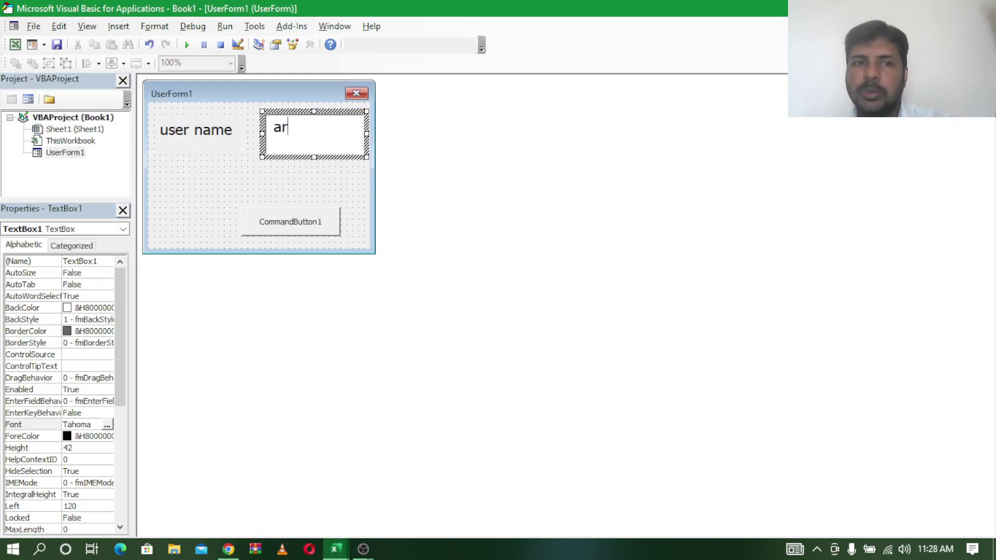
{"action": "key", "text": "BackSpace"}
{"action": "key", "text": "BackSpace"}
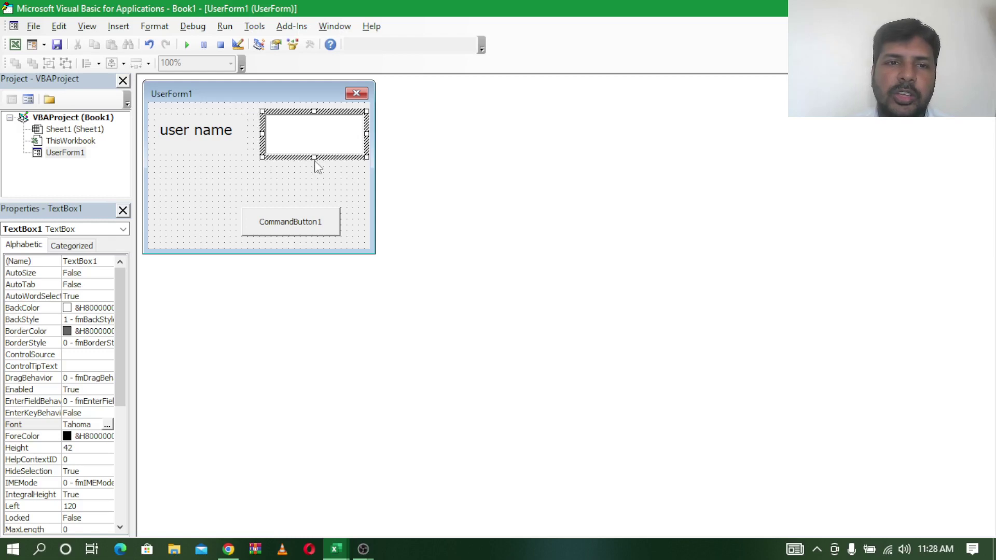
Step: Make the text box taller and narrower, and shorten the user name label to height 30
{"action": "left_click", "coordinate": [312, 157]}
{"action": "left_click_drag", "start_coordinate": [314, 151], "coordinate": [362, 158]}
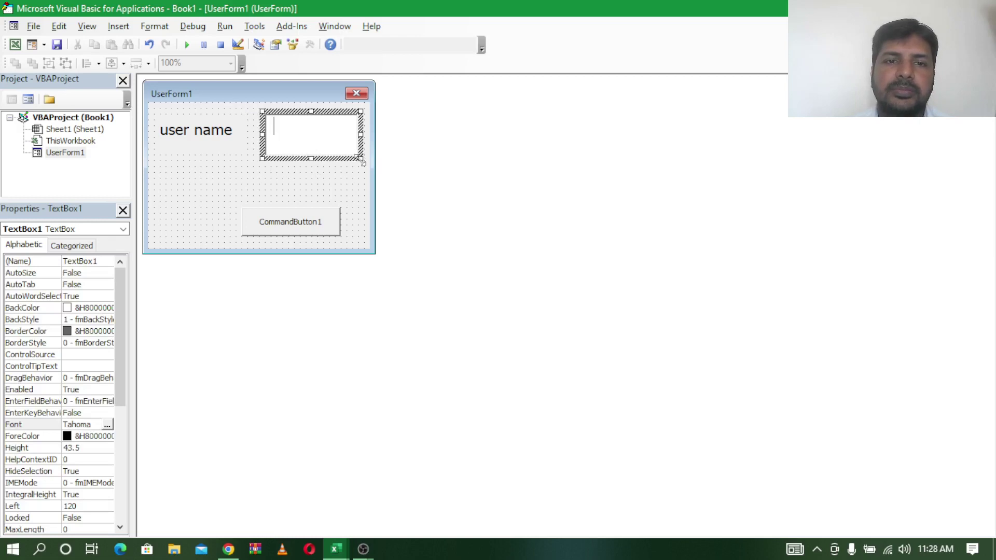
{"action": "left_click_drag", "start_coordinate": [366, 149], "coordinate": [353, 142]}
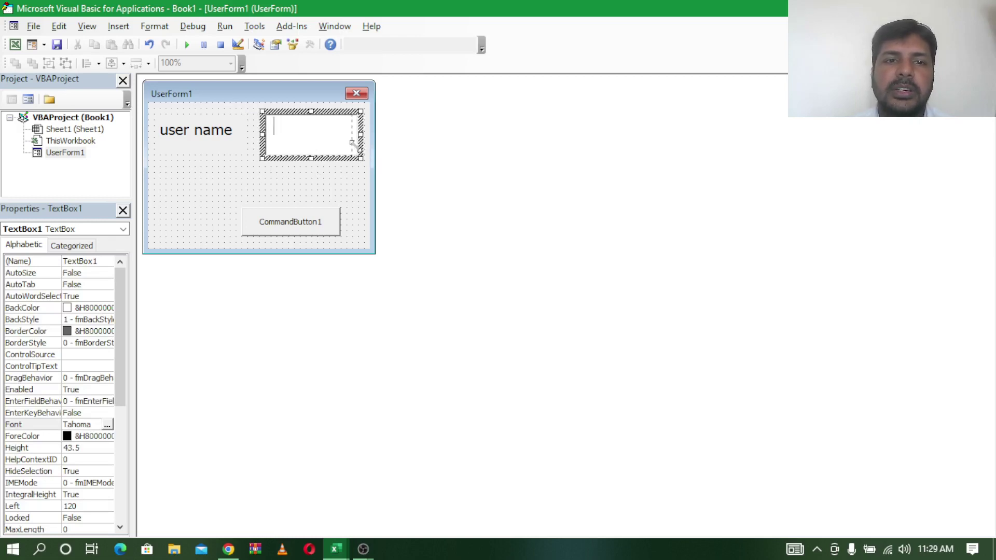
{"action": "left_click", "coordinate": [208, 136]}
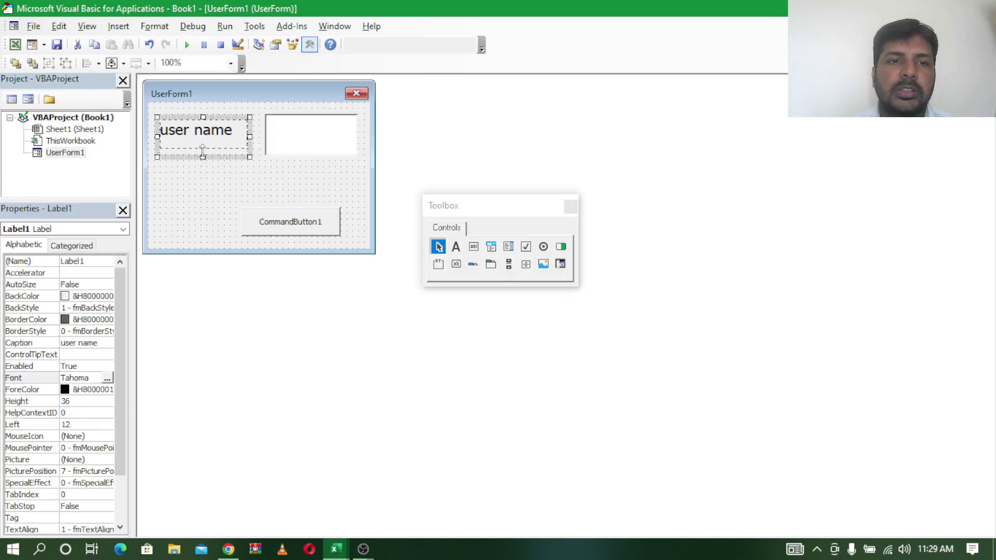
{"action": "left_click_drag", "start_coordinate": [203, 153], "coordinate": [203, 150]}
{"action": "left_click", "coordinate": [317, 156]}
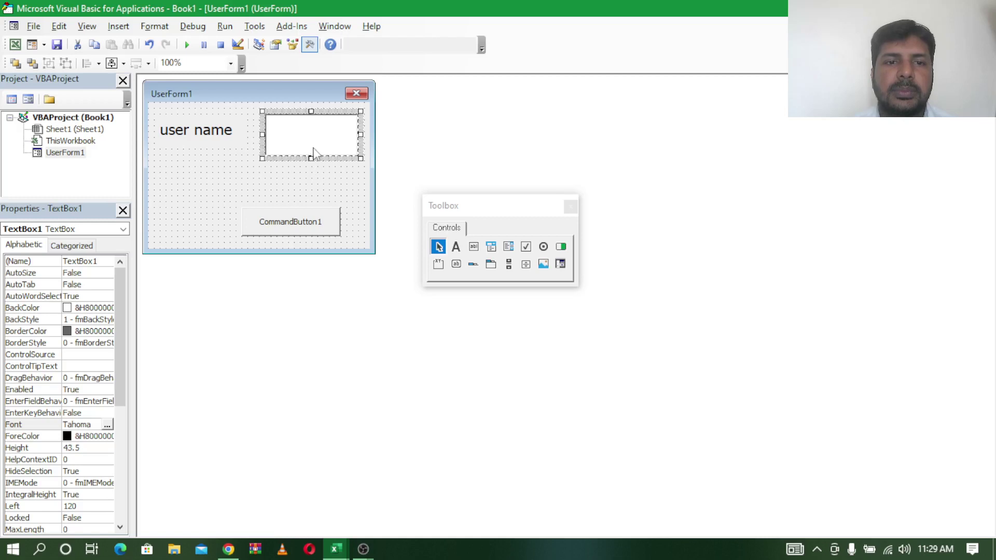
{"action": "left_click", "coordinate": [196, 130]}
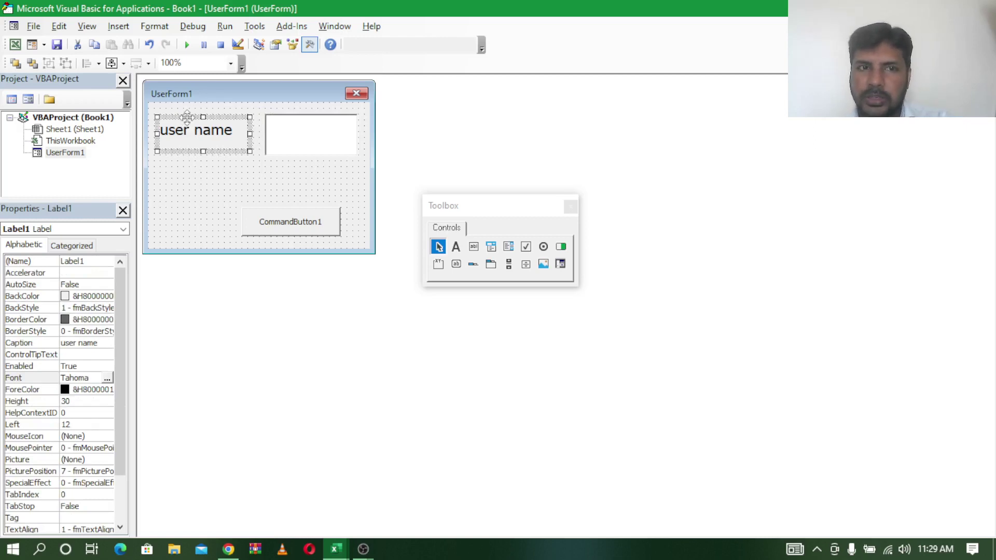
Step: Copy the user name label, move the copy below it, and caption it 'password'
{"action": "key", "text": "ctrl+c"}
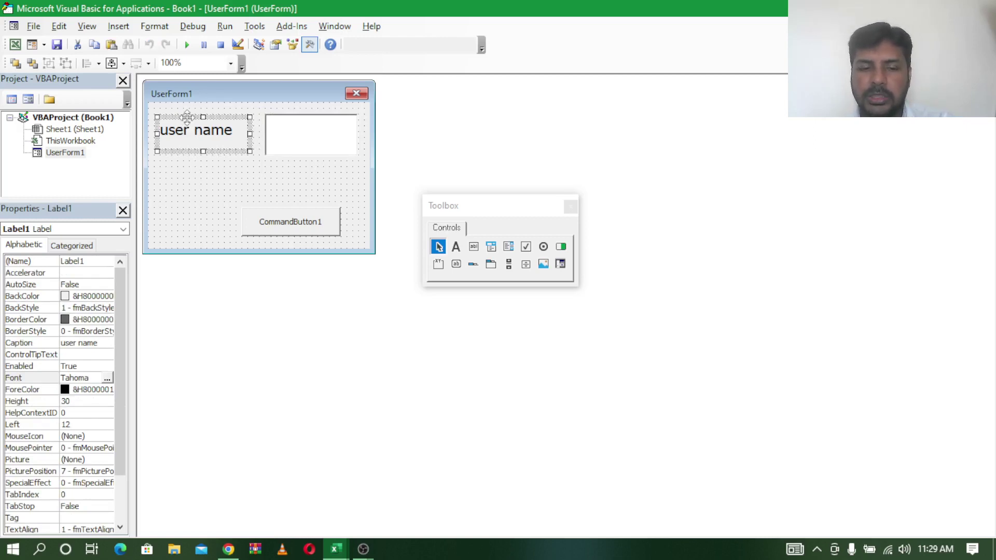
{"action": "key", "text": "ctrl+v"}
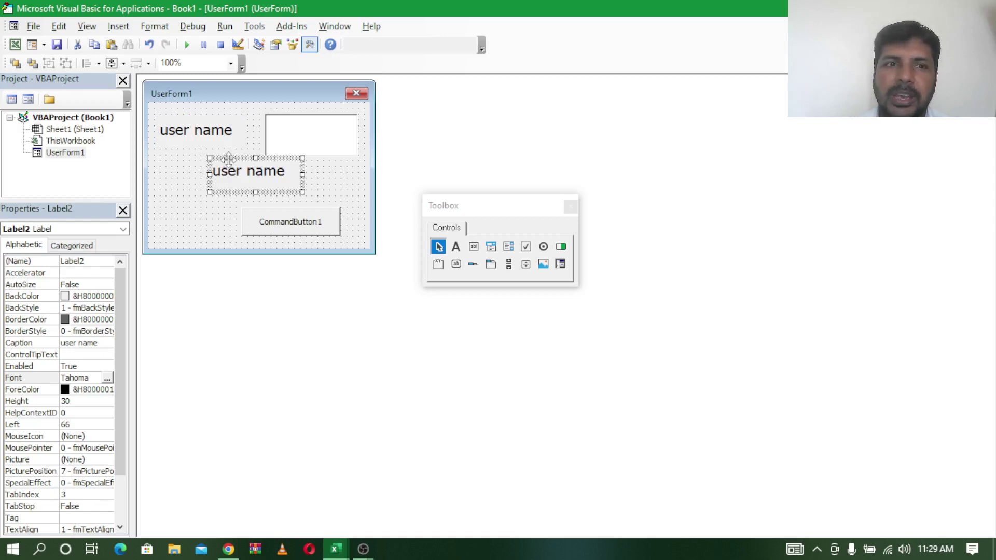
{"action": "left_click_drag", "start_coordinate": [228, 160], "coordinate": [180, 158]}
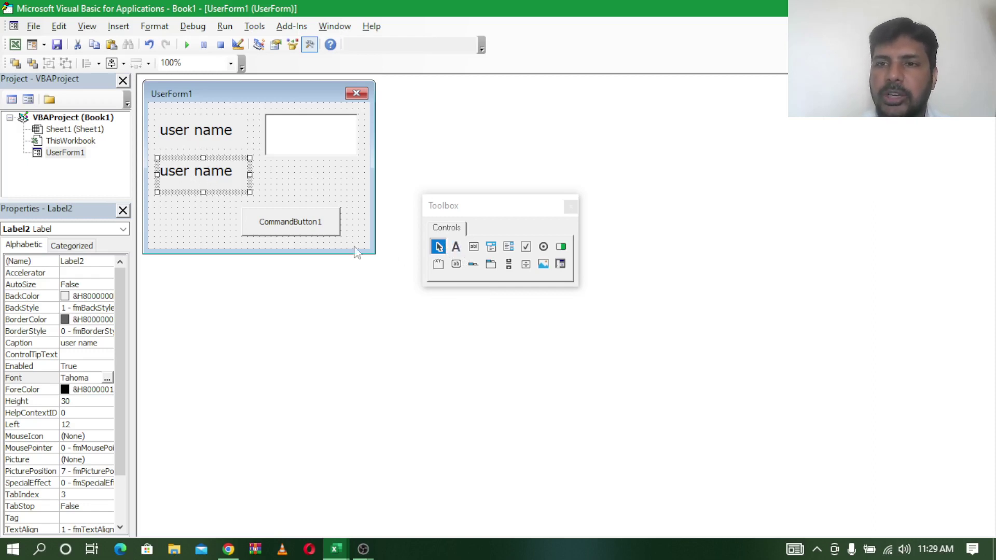
{"action": "left_click", "coordinate": [236, 182]}
{"action": "double_click", "coordinate": [212, 172]}
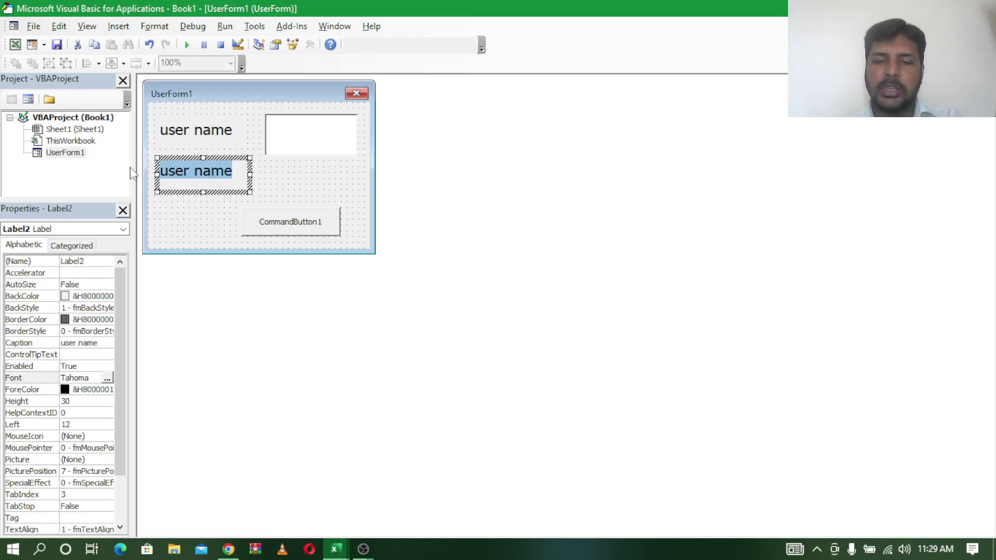
{"action": "type", "text": "passwi"}
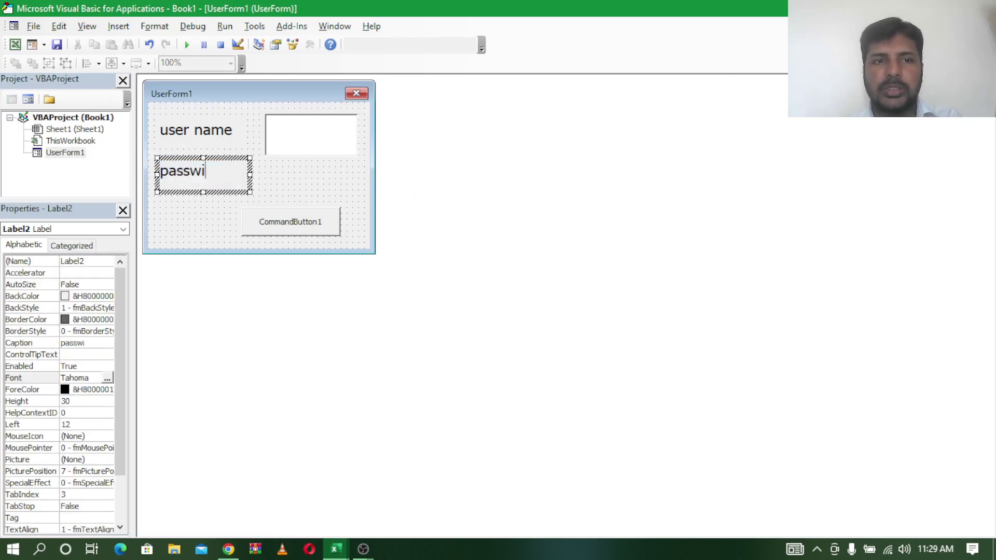
{"action": "key", "text": "BackSpace"}
{"action": "type", "text": "ord"}
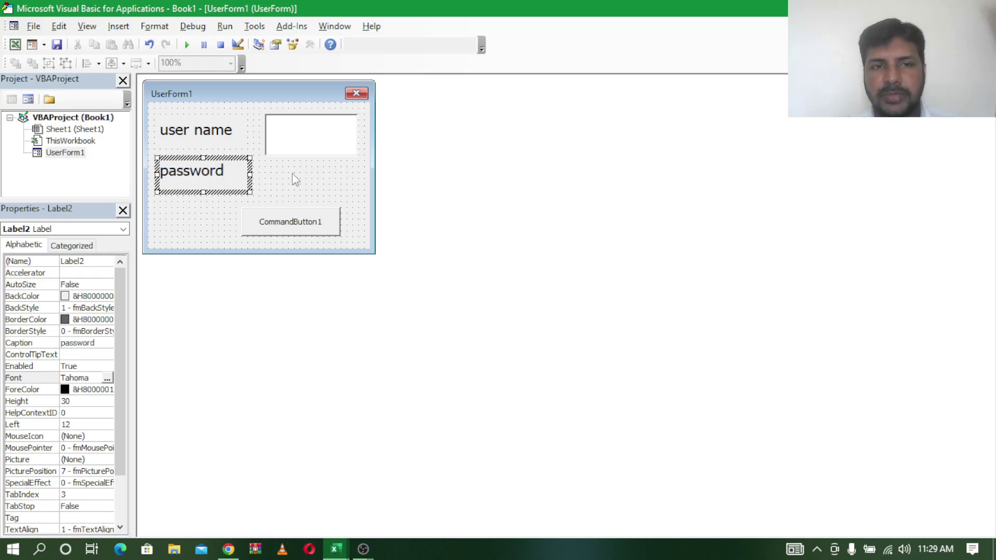
{"action": "left_click", "coordinate": [291, 173]}
{"action": "left_click", "coordinate": [291, 124]}
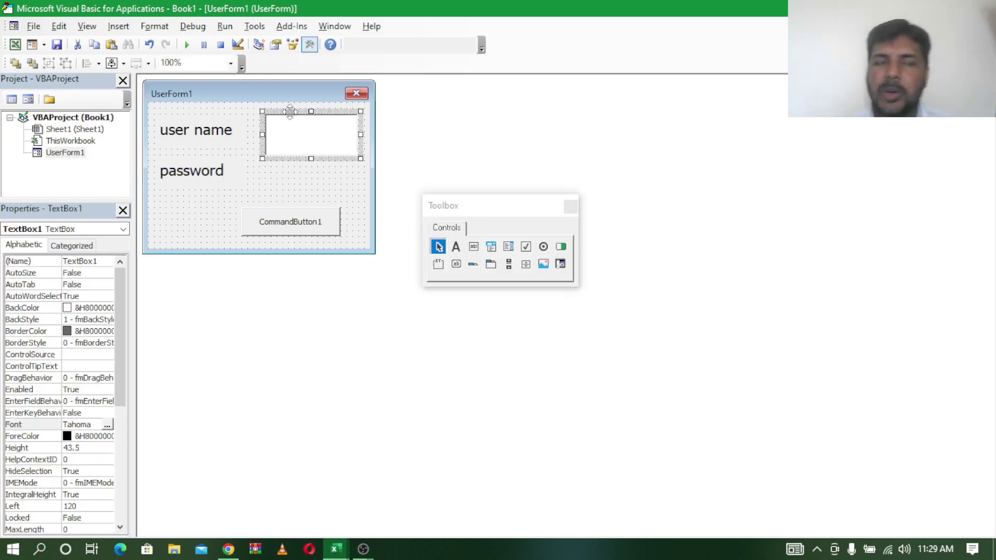
Step: Duplicate the text box as TextBox2 beside the password label and shrink the user name box
{"action": "left_click", "coordinate": [290, 111]}
{"action": "left_click_drag", "start_coordinate": [289, 111], "coordinate": [237, 152]}
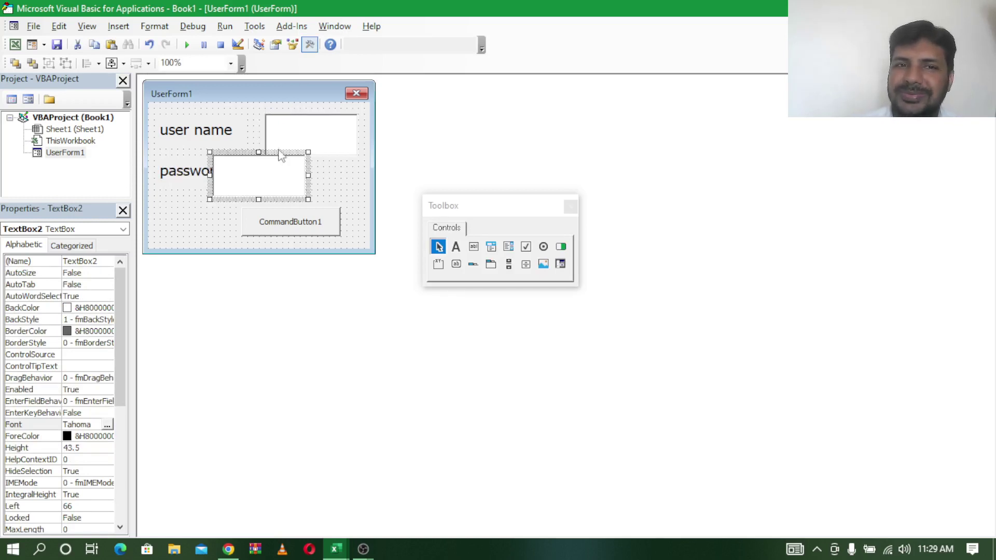
{"action": "left_click", "coordinate": [356, 152]}
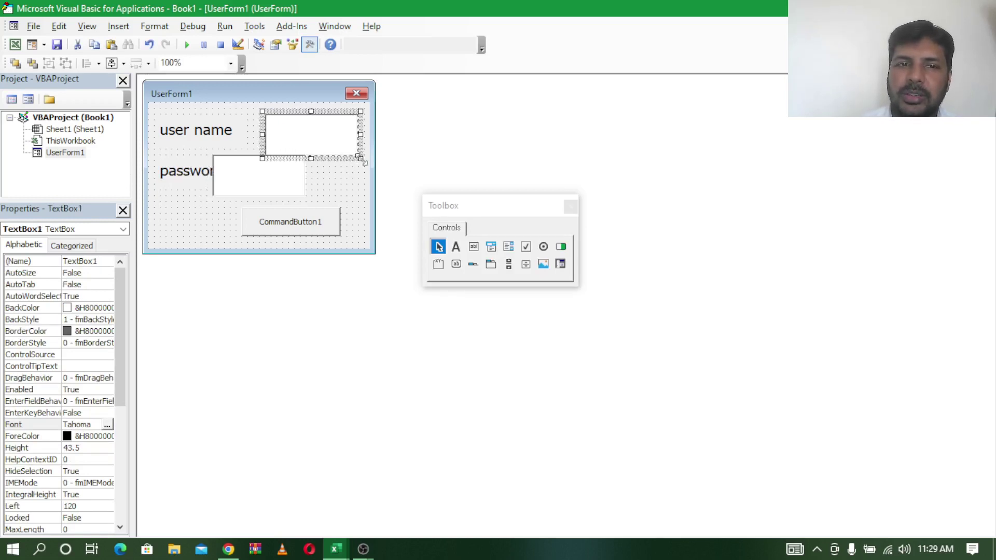
{"action": "left_click_drag", "start_coordinate": [361, 159], "coordinate": [352, 148]}
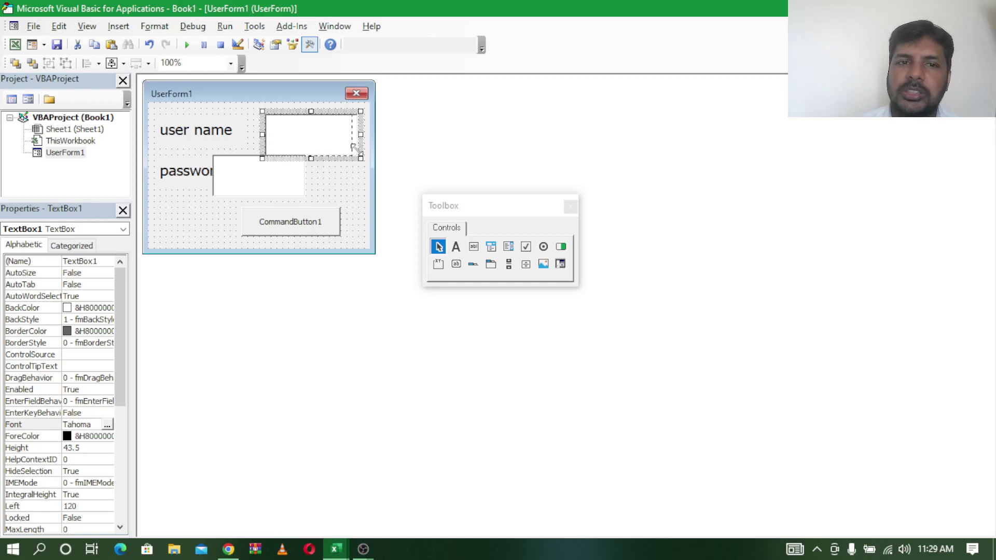
{"action": "left_click", "coordinate": [286, 185]}
{"action": "left_click_drag", "start_coordinate": [246, 152], "coordinate": [293, 158]}
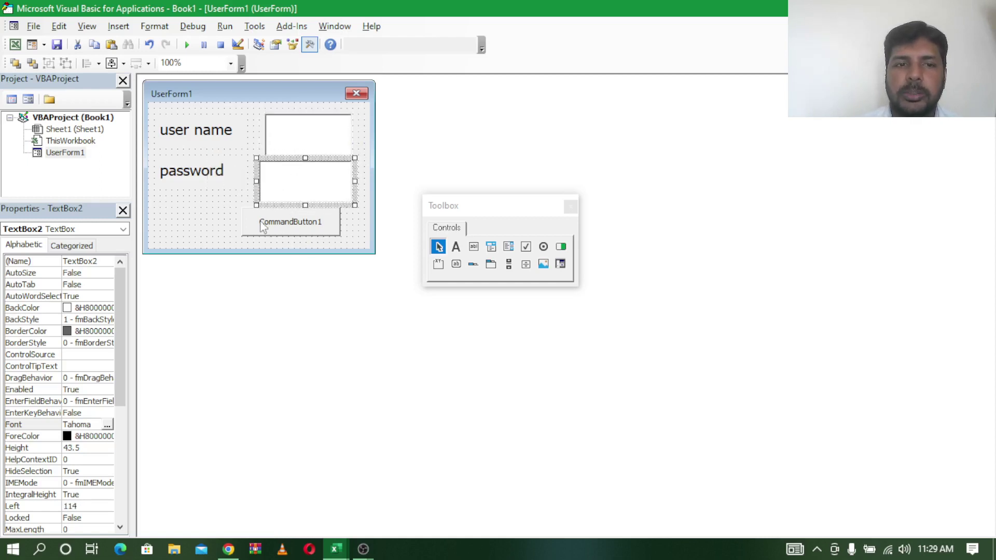
Step: Raise the user name box and label, and narrow TextBox2 so its Left becomes 120
{"action": "left_click", "coordinate": [223, 125]}
{"action": "left_click", "coordinate": [308, 123]}
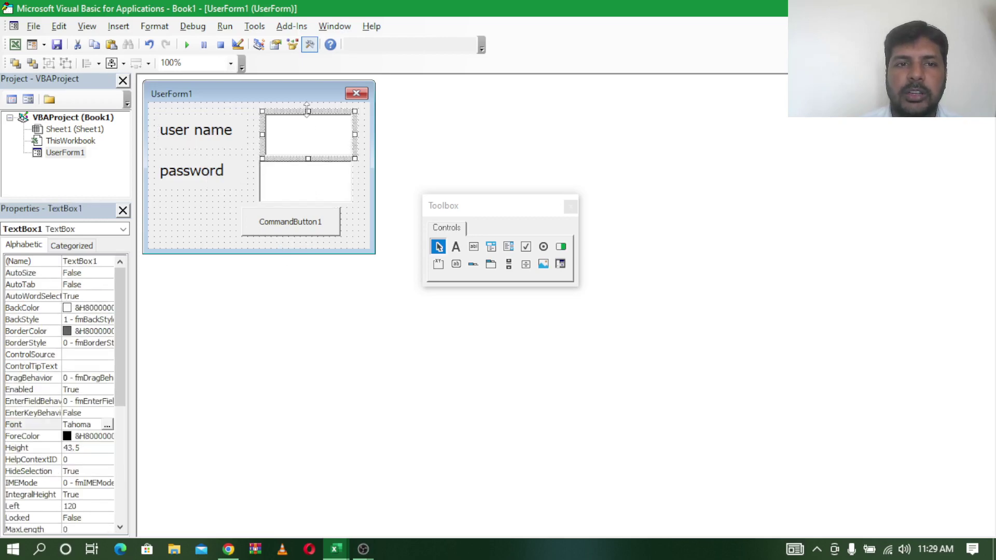
{"action": "left_click_drag", "start_coordinate": [308, 110], "coordinate": [302, 115]}
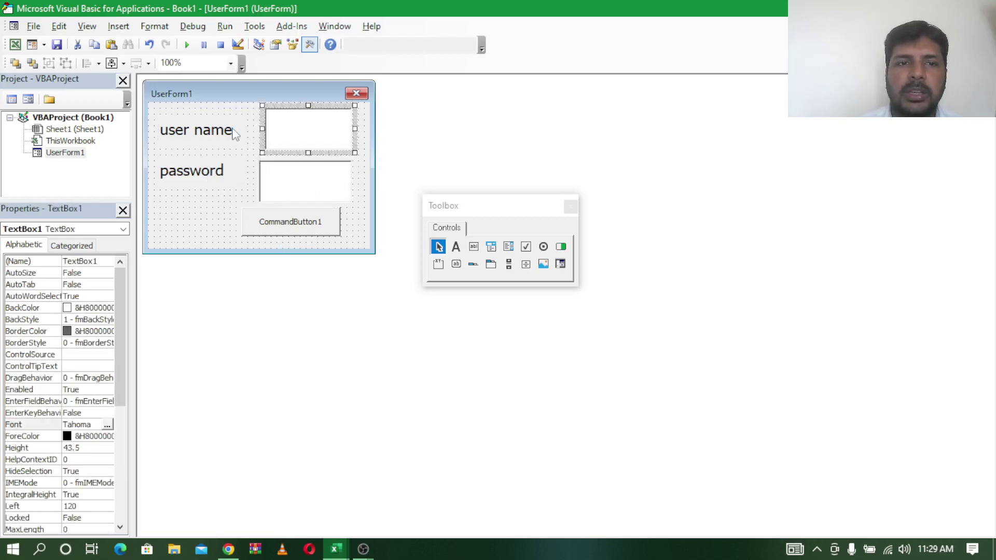
{"action": "left_click", "coordinate": [208, 138]}
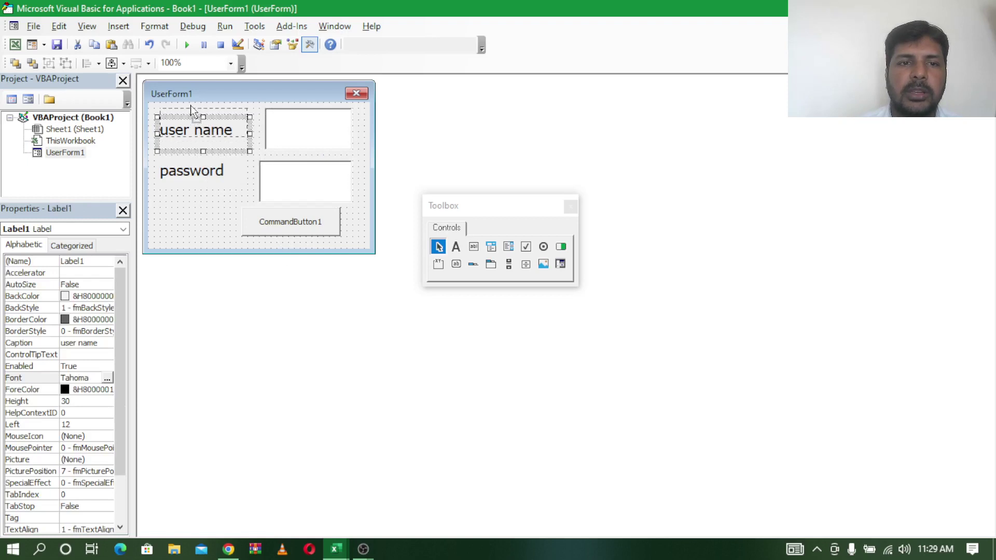
{"action": "left_click_drag", "start_coordinate": [190, 111], "coordinate": [190, 100]}
{"action": "left_click", "coordinate": [204, 183]}
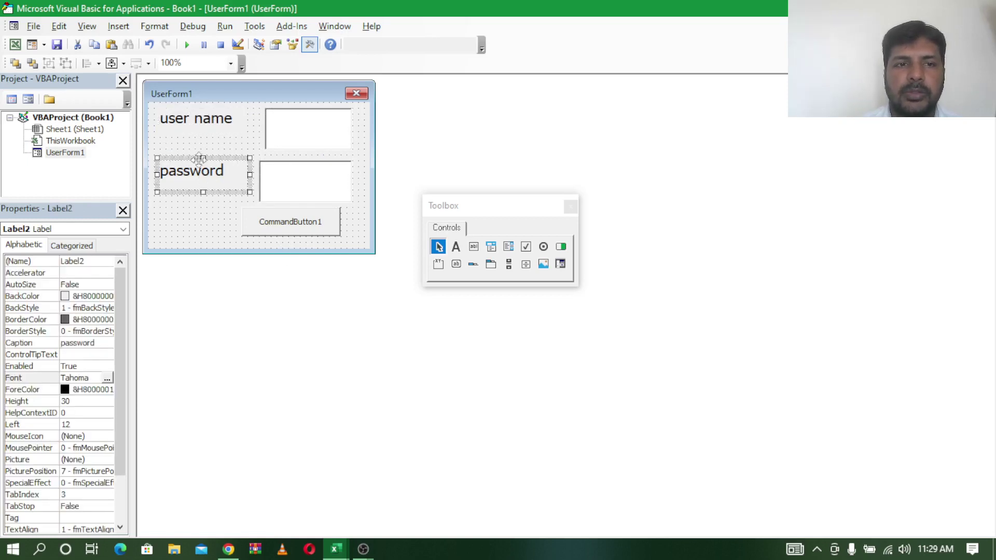
{"action": "left_click", "coordinate": [267, 192]}
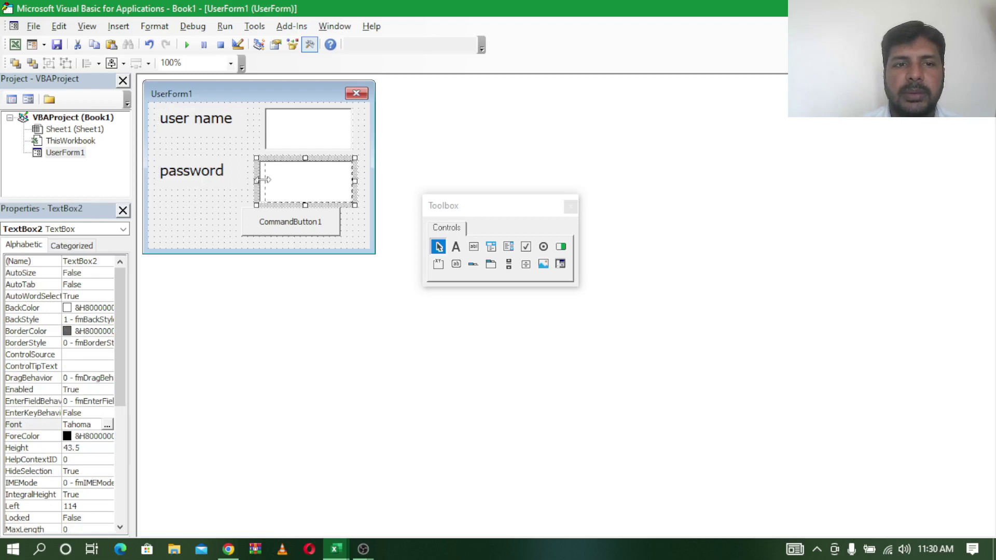
{"action": "left_click_drag", "start_coordinate": [263, 180], "coordinate": [266, 180]}
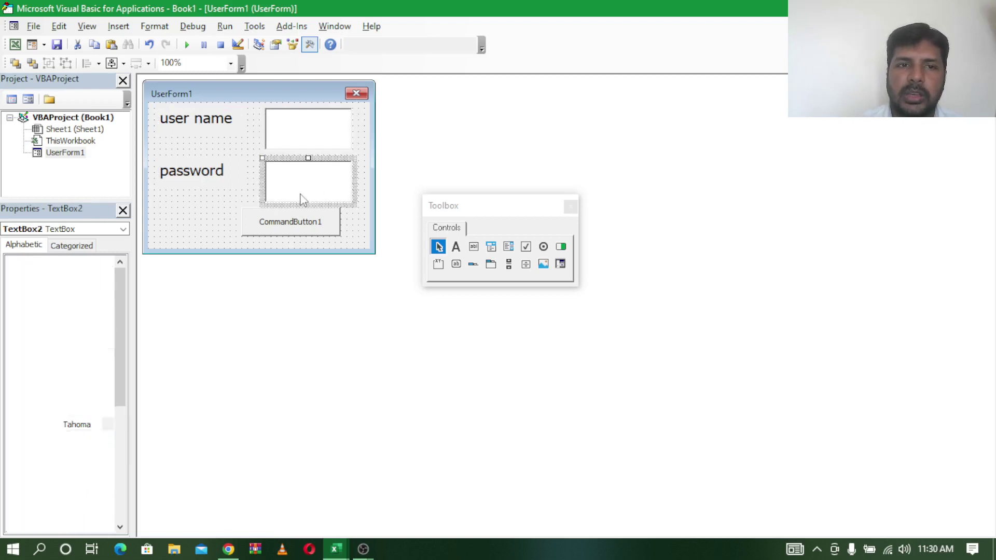
Step: Nudge the user name label down a few pixels and check alignment against both text boxes
{"action": "left_click", "coordinate": [182, 129]}
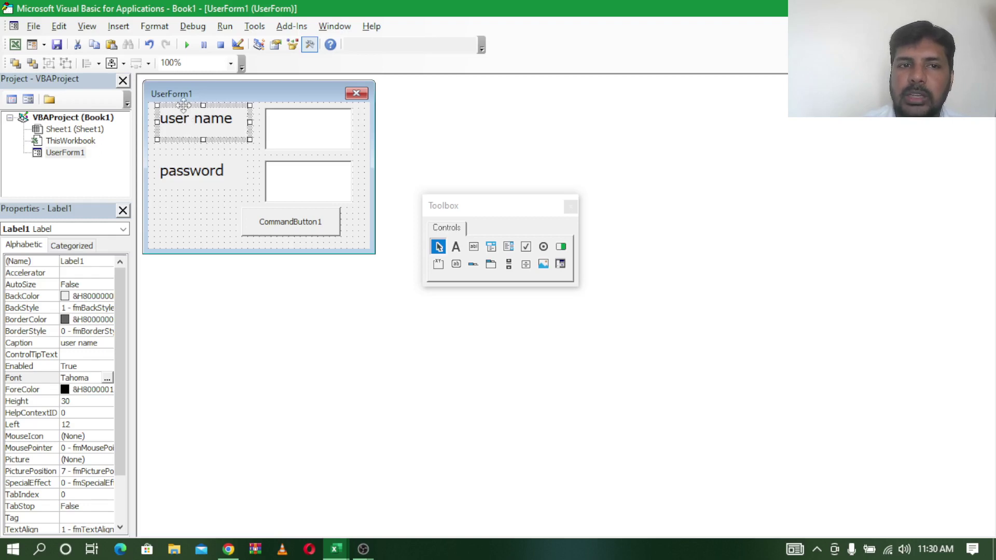
{"action": "left_click", "coordinate": [189, 104]}
{"action": "left_click", "coordinate": [192, 133]}
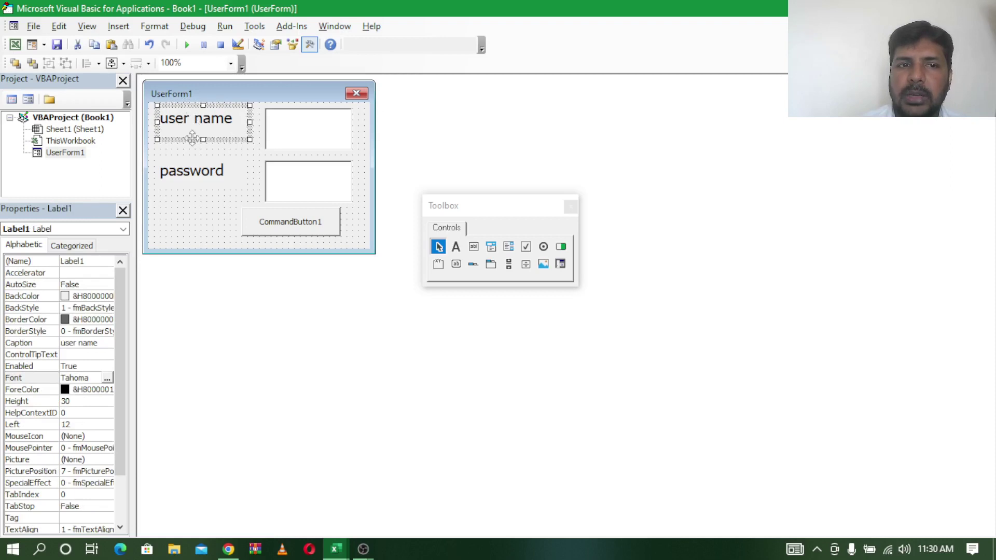
{"action": "left_click_drag", "start_coordinate": [192, 148], "coordinate": [193, 153]}
{"action": "left_click", "coordinate": [199, 178]}
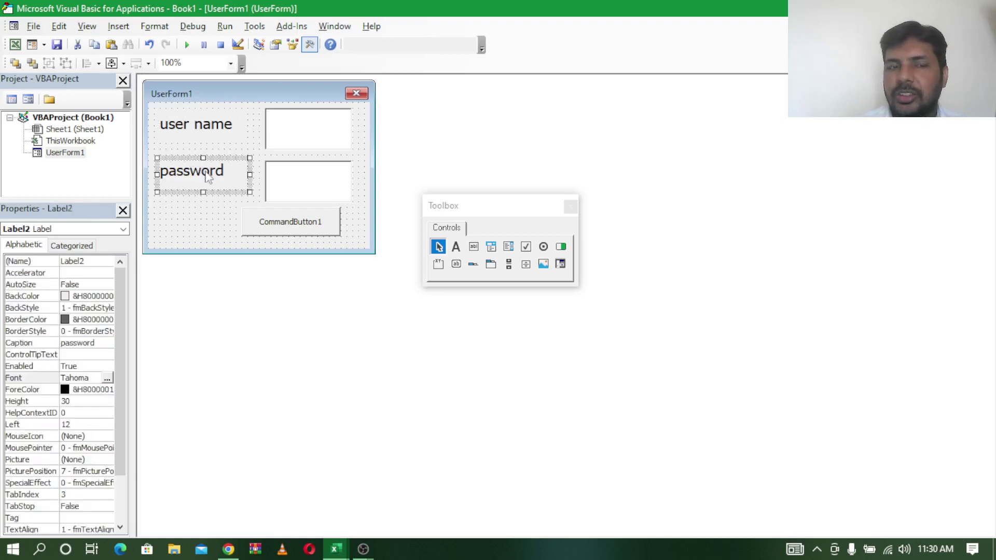
{"action": "left_click", "coordinate": [303, 129]}
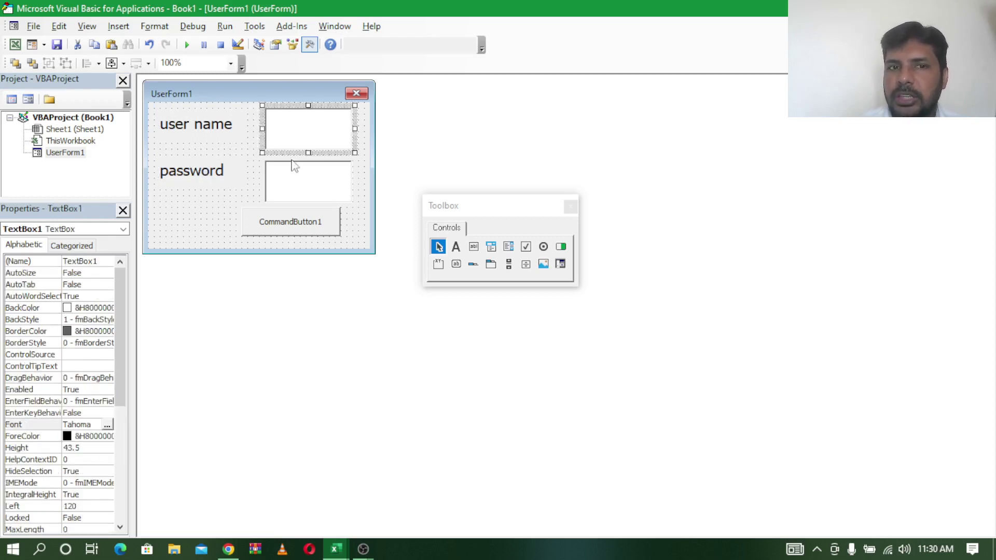
{"action": "left_click", "coordinate": [303, 195]}
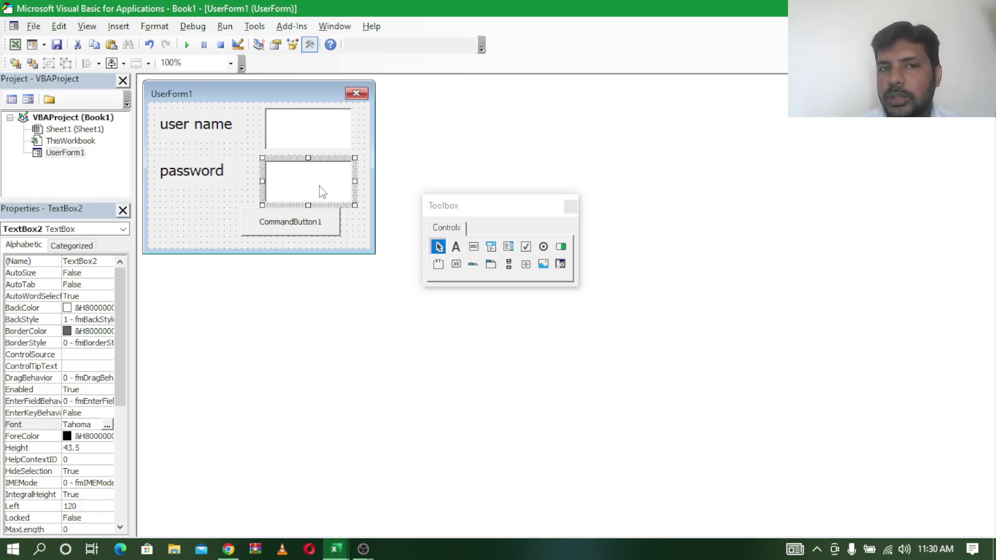
Step: Generate empty TextBox2_Change and TextBox1_Change procedures, then go back to the UserForm1 designer
{"action": "double_click", "coordinate": [320, 190]}
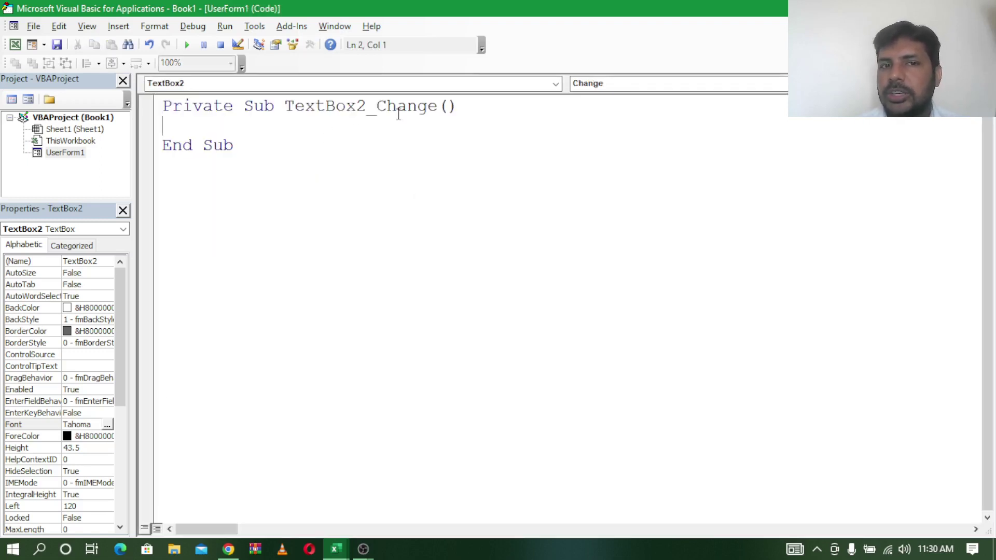
{"action": "double_click", "coordinate": [72, 155]}
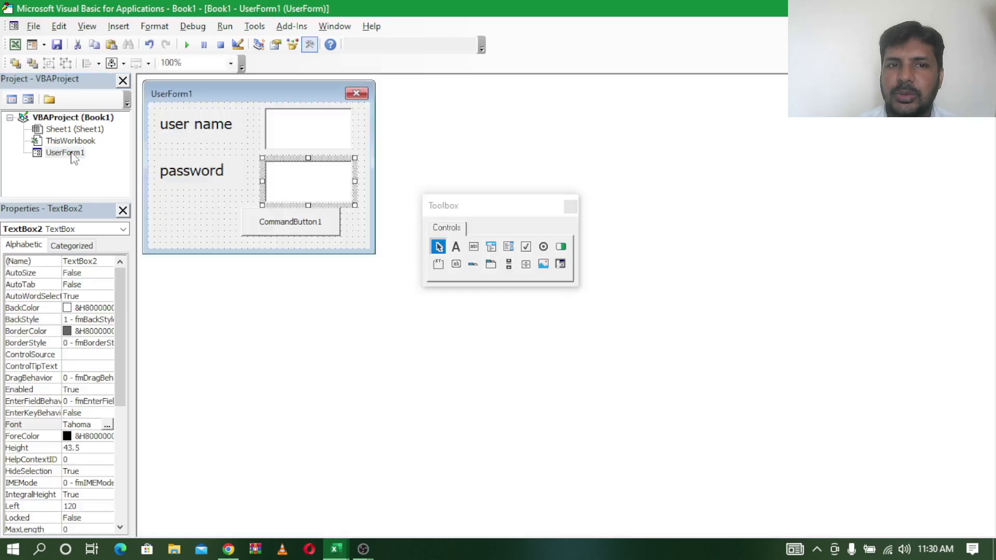
{"action": "double_click", "coordinate": [306, 134]}
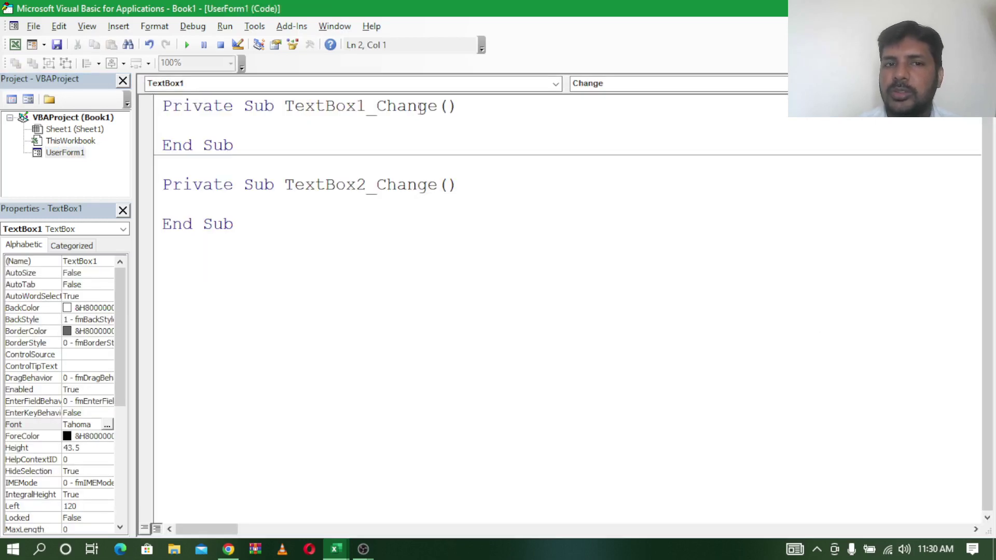
{"action": "left_click", "coordinate": [57, 155]}
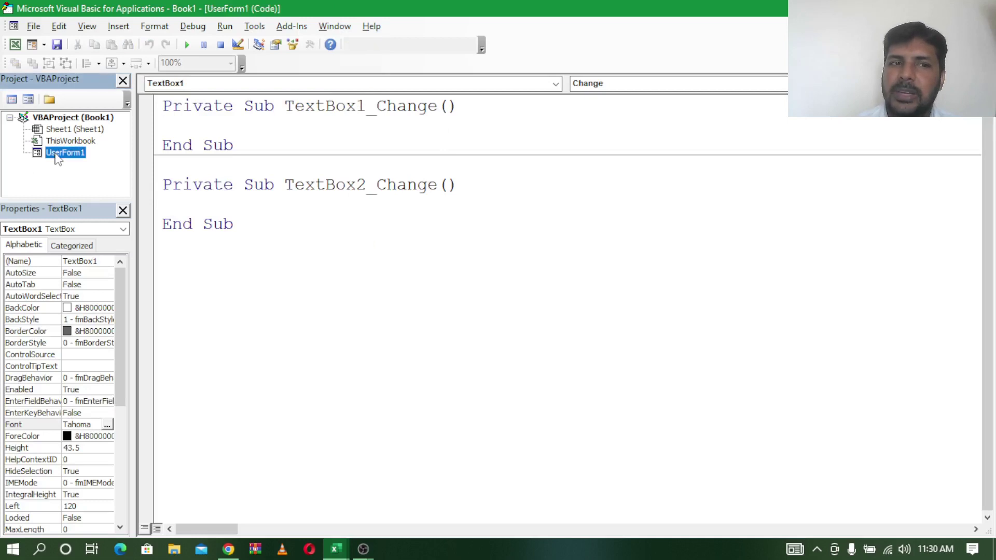
{"action": "double_click", "coordinate": [57, 155]}
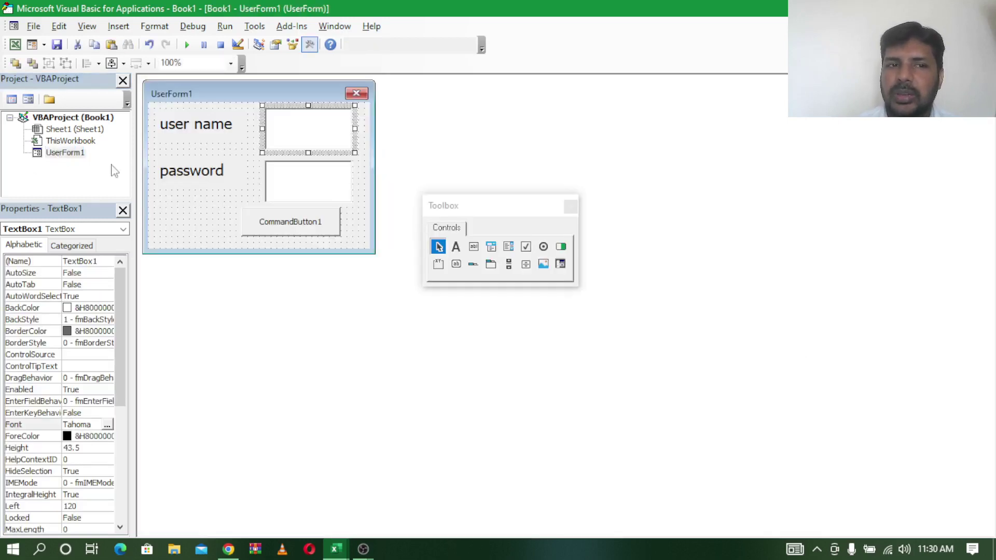
{"action": "left_click", "coordinate": [258, 170]}
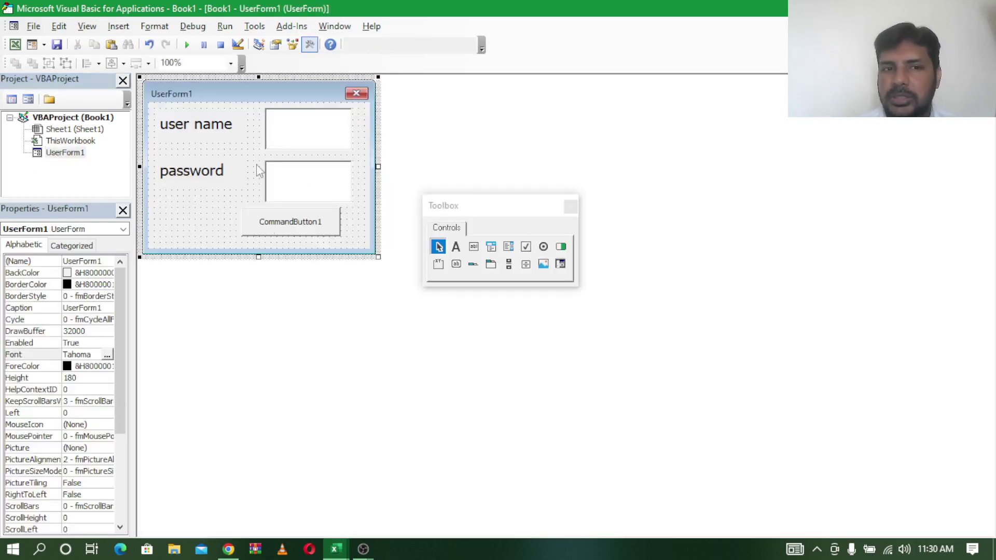
Step: Set new font sizes on the password box and the user name box, using size 14
{"action": "left_click", "coordinate": [304, 185]}
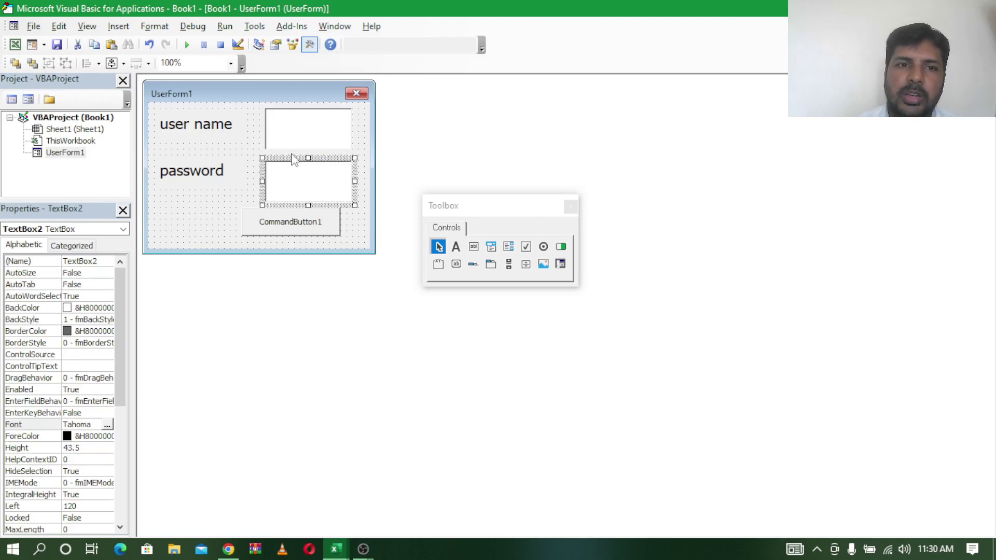
{"action": "left_click", "coordinate": [107, 425]}
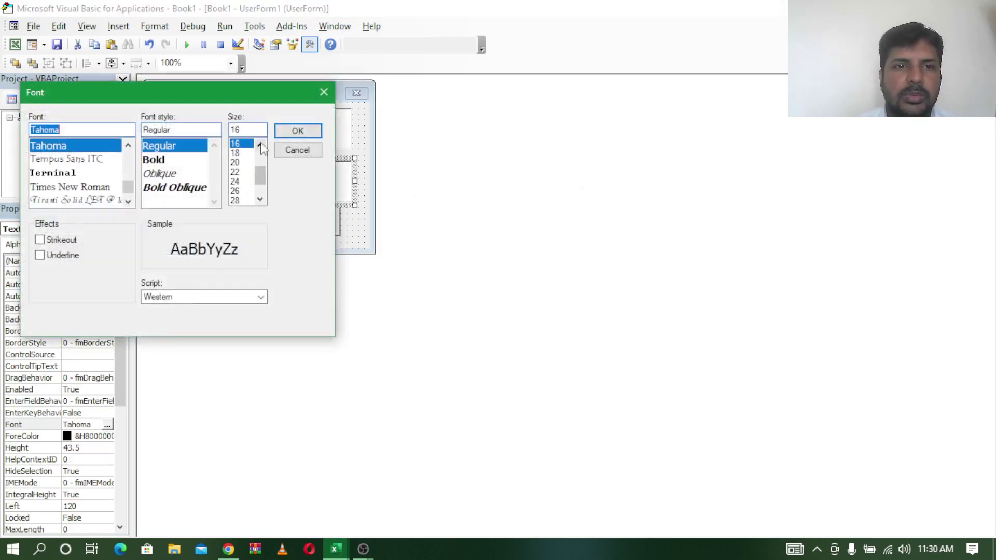
{"action": "left_click", "coordinate": [260, 146]}
{"action": "left_click", "coordinate": [238, 145]}
{"action": "left_click", "coordinate": [297, 132]}
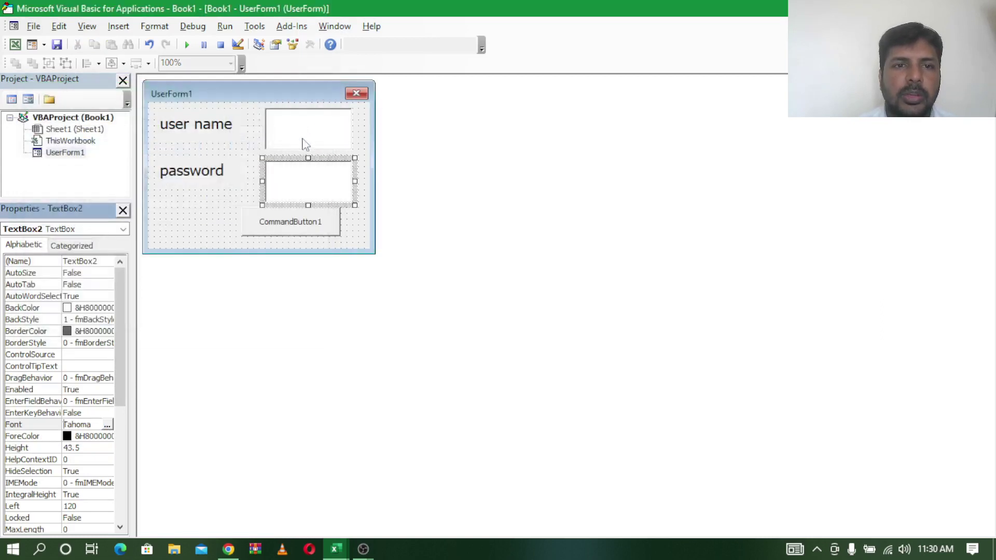
{"action": "left_click", "coordinate": [306, 114]}
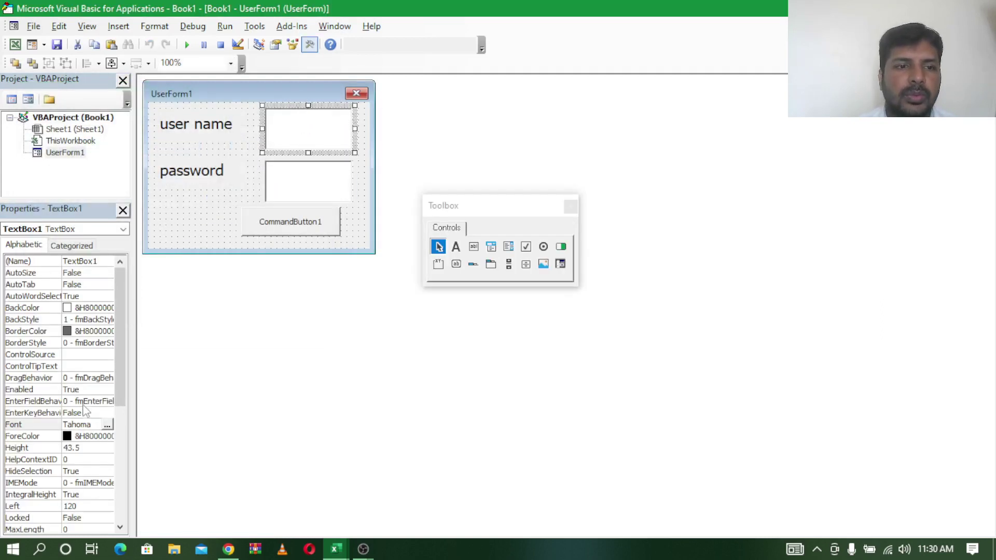
{"action": "left_click", "coordinate": [107, 425]}
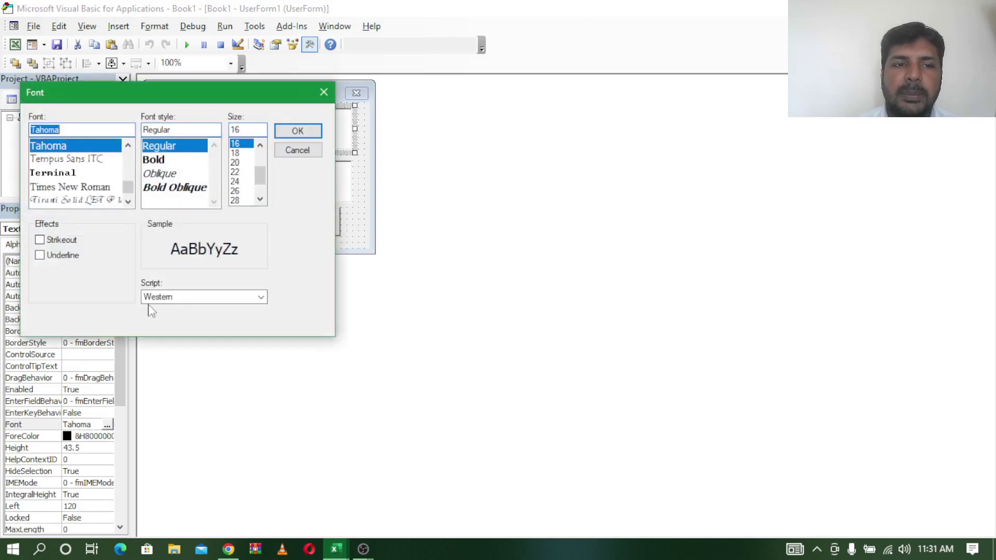
{"action": "left_click", "coordinate": [260, 146]}
{"action": "left_click", "coordinate": [238, 146]}
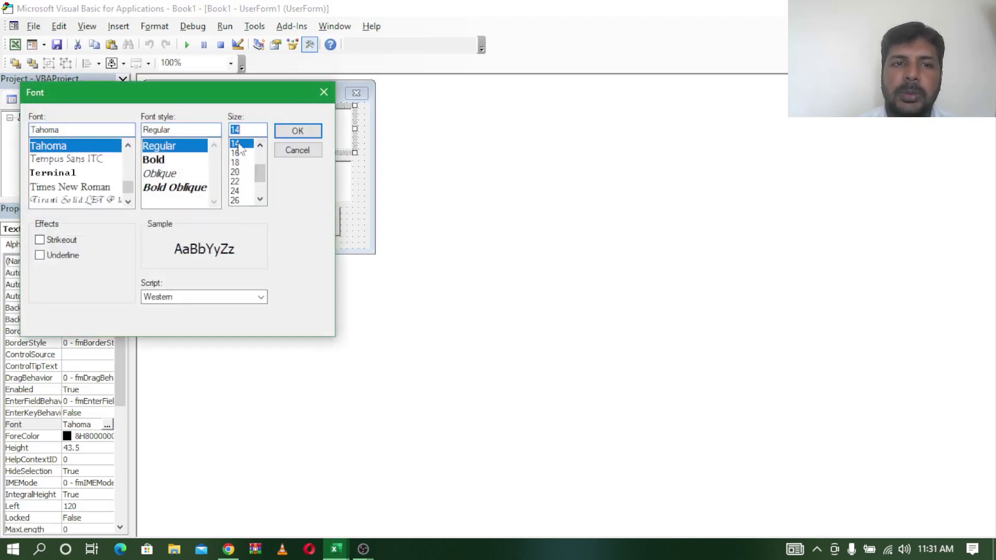
{"action": "left_click", "coordinate": [297, 131]}
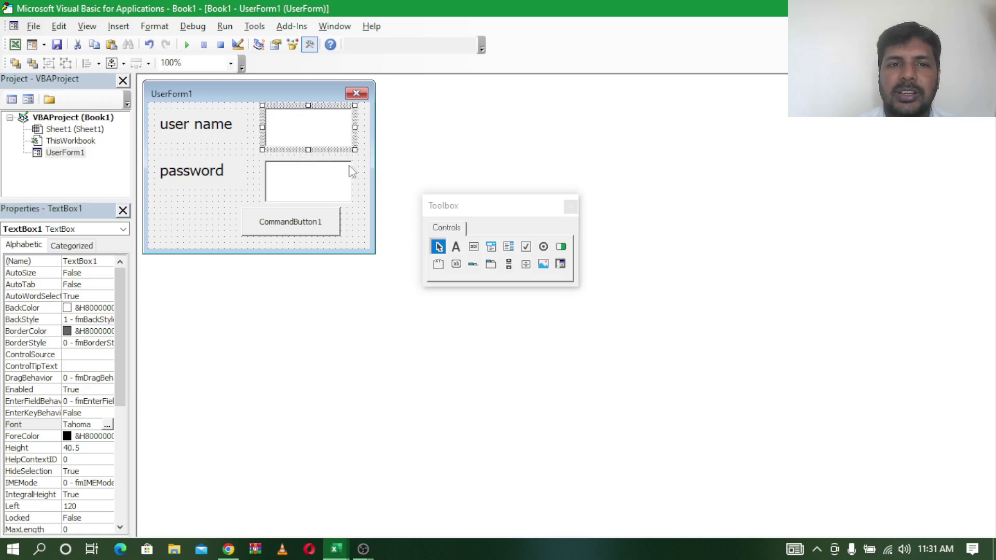
Step: Resize the password box to 40.5 tall and move CommandButton1 left to 60
{"action": "left_click", "coordinate": [349, 198]}
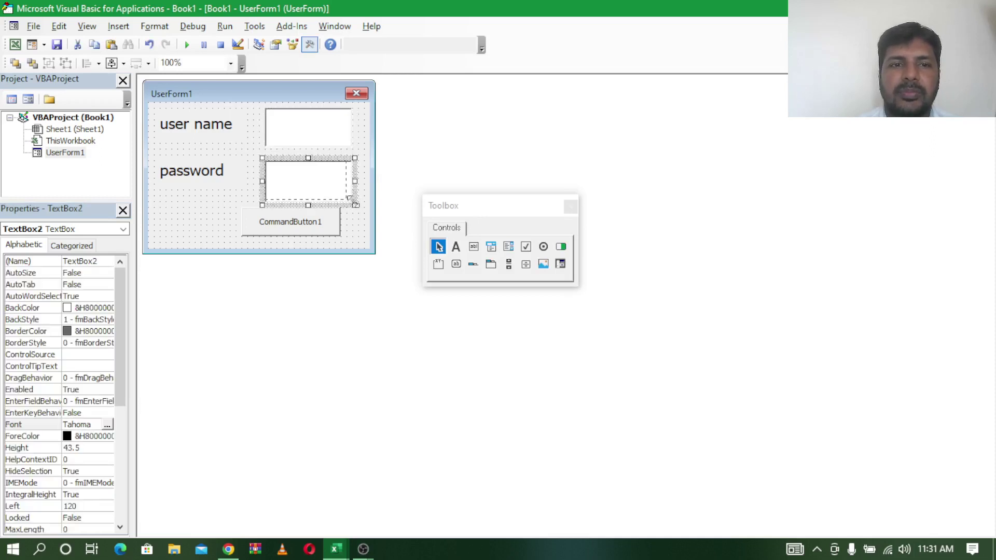
{"action": "left_click_drag", "start_coordinate": [349, 198], "coordinate": [347, 200]}
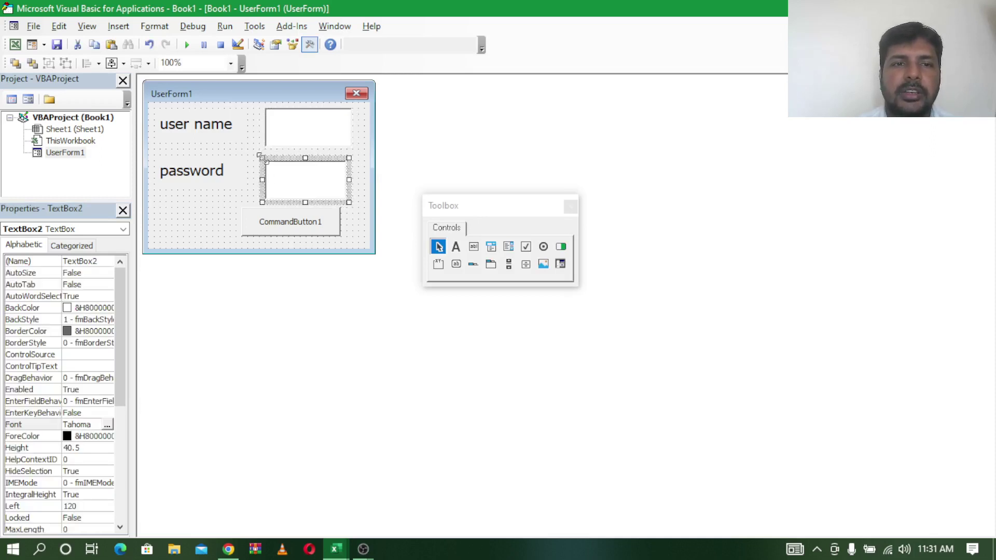
{"action": "left_click_drag", "start_coordinate": [269, 164], "coordinate": [263, 181]}
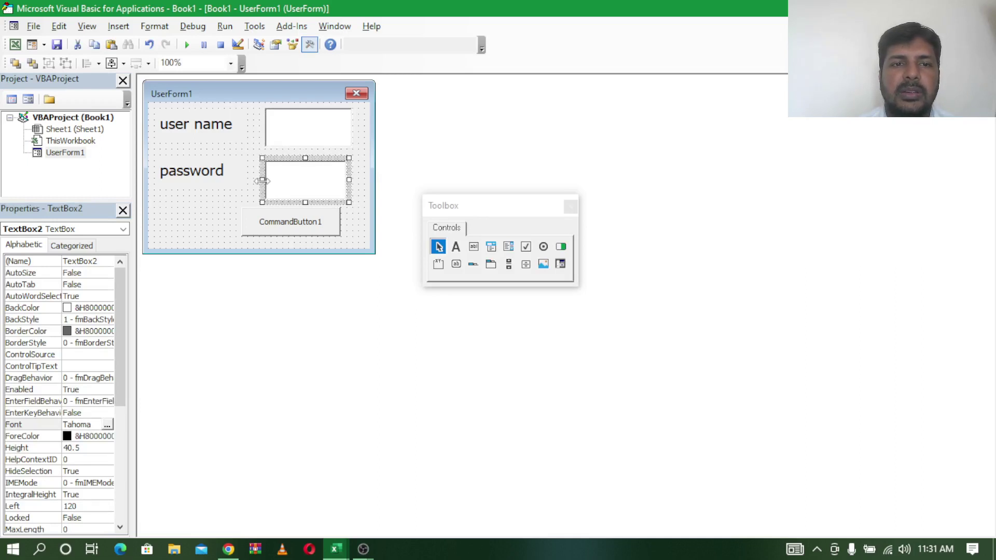
{"action": "left_click", "coordinate": [356, 243]}
{"action": "left_click_drag", "start_coordinate": [266, 222], "coordinate": [229, 207]}
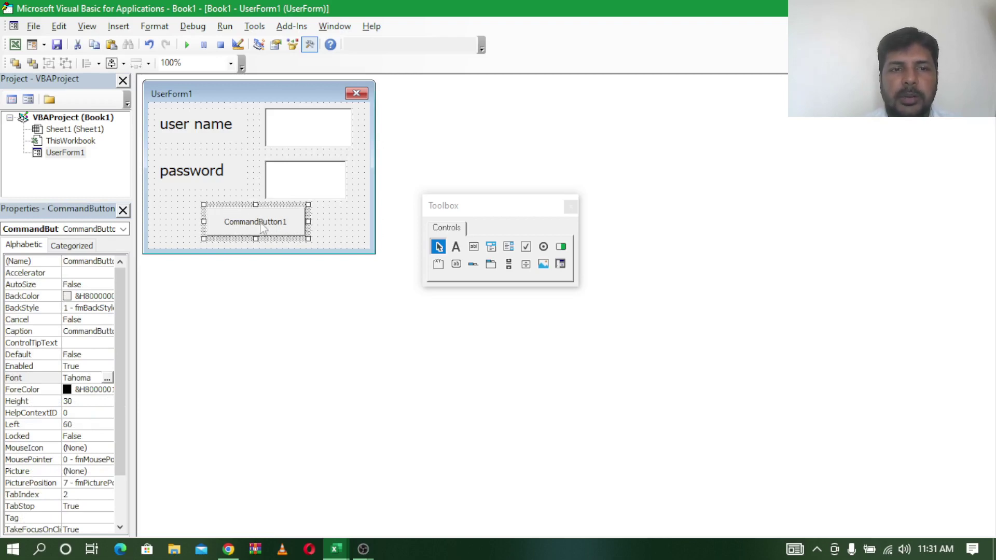
Step: Caption the command button 'submit' and set its font size to 16
{"action": "left_click", "coordinate": [287, 228]}
{"action": "double_click", "coordinate": [285, 223]}
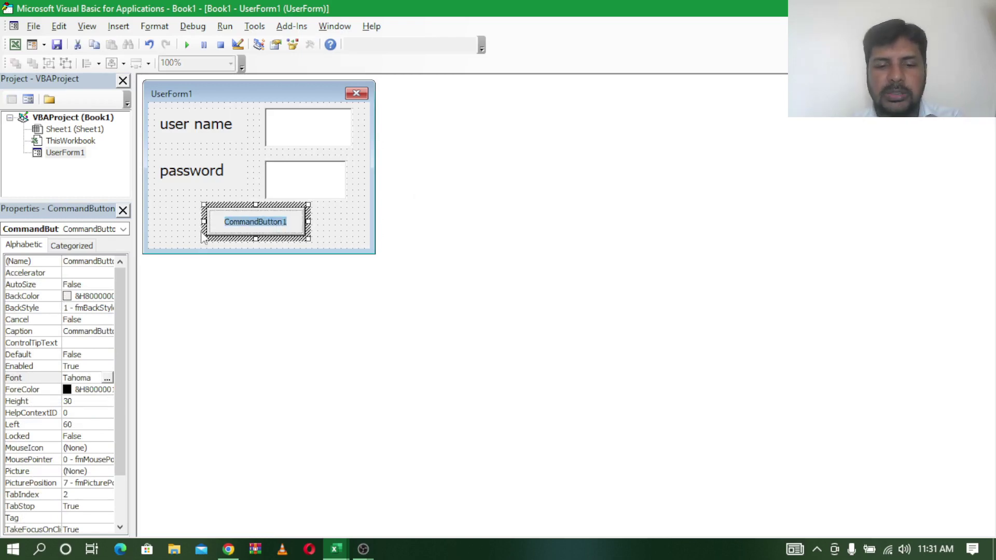
{"action": "type", "text": "submit"}
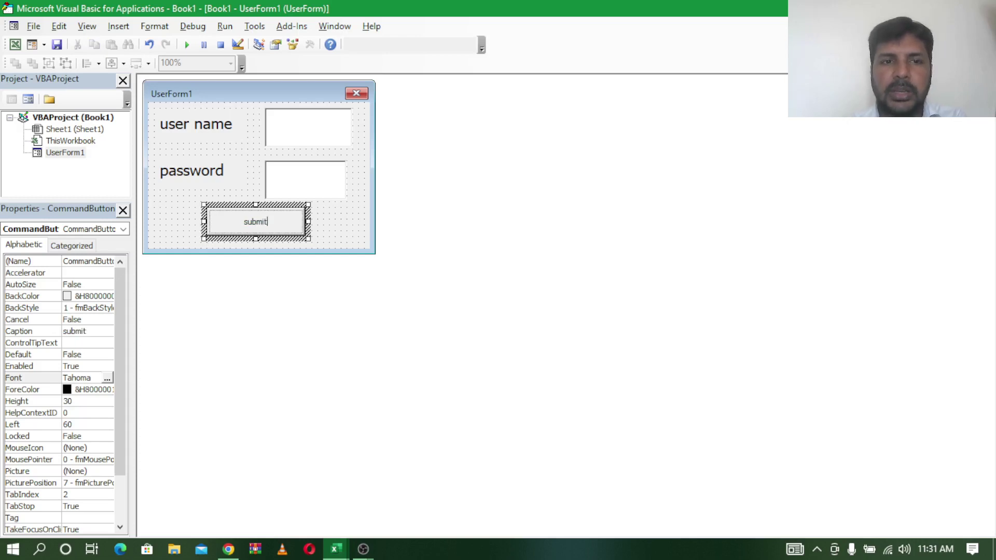
{"action": "left_click", "coordinate": [270, 205]}
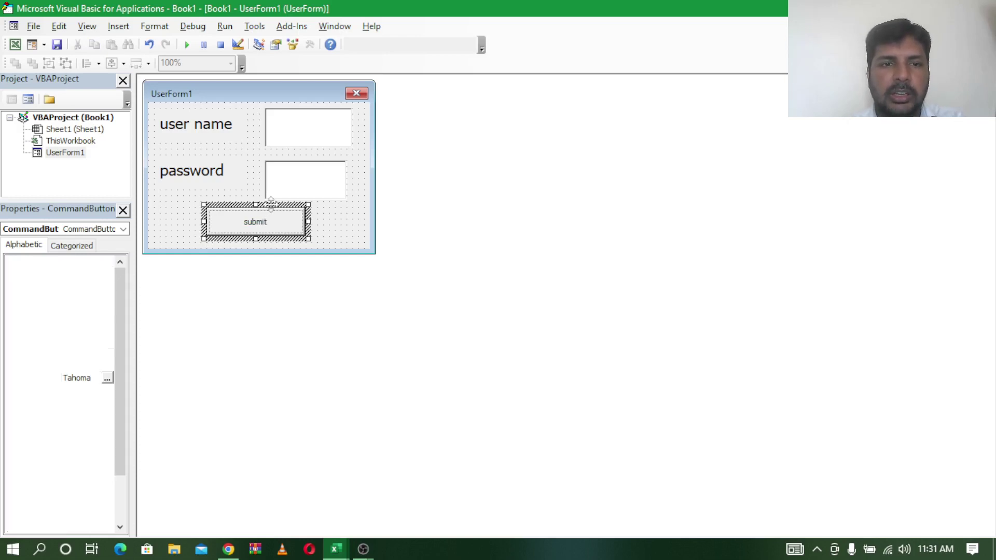
{"action": "left_click", "coordinate": [107, 378]}
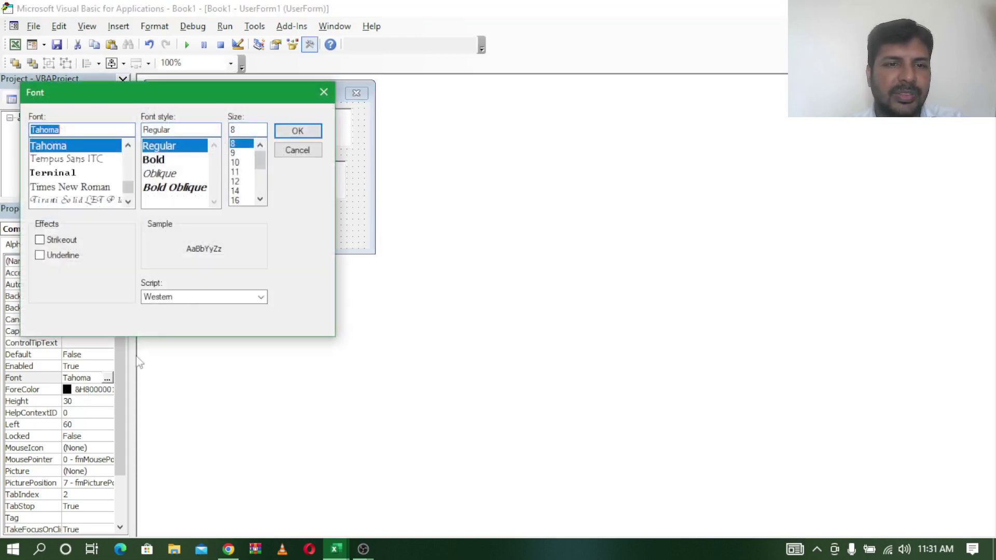
{"action": "left_click", "coordinate": [236, 200]}
{"action": "left_click", "coordinate": [298, 131]}
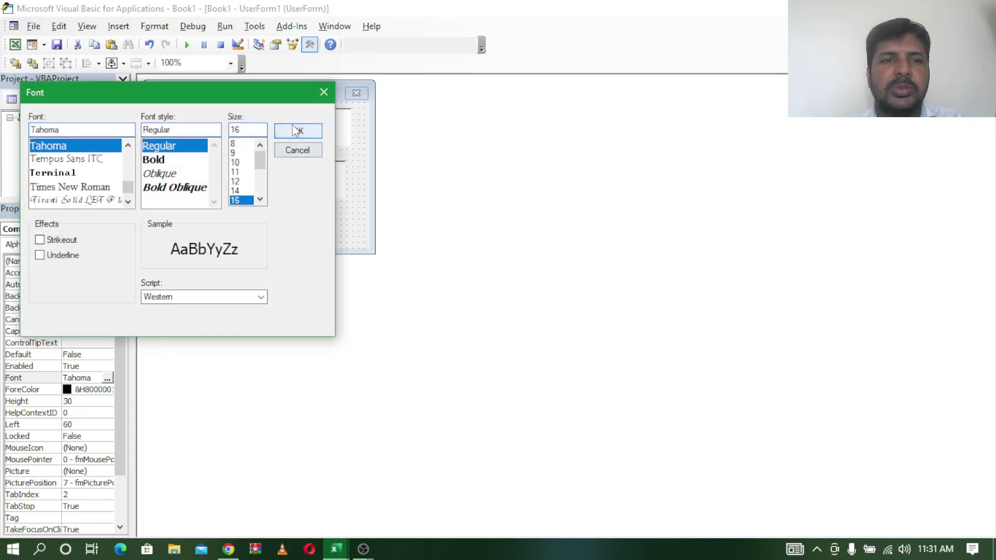
Step: Widen the user name and password boxes leftward so both align at Left 102
{"action": "left_click", "coordinate": [340, 224]}
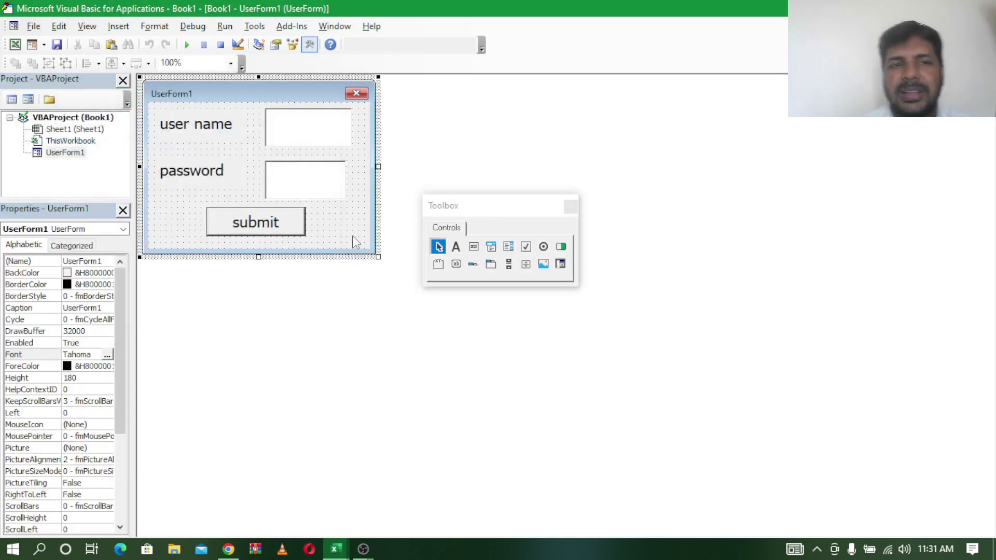
{"action": "left_click", "coordinate": [266, 128]}
{"action": "left_click_drag", "start_coordinate": [266, 128], "coordinate": [249, 128]}
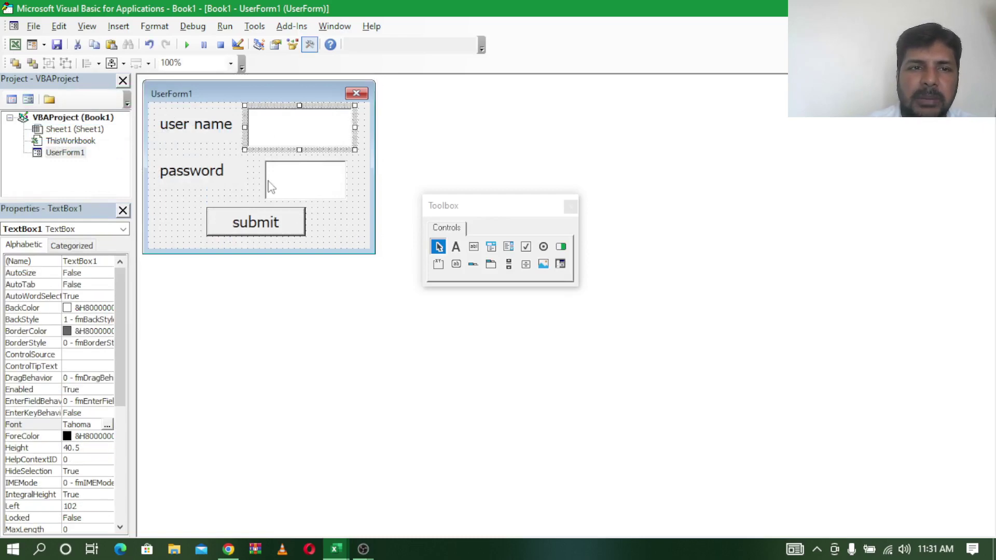
{"action": "left_click", "coordinate": [269, 181]}
{"action": "left_click", "coordinate": [269, 184]}
{"action": "left_click_drag", "start_coordinate": [262, 180], "coordinate": [247, 173]}
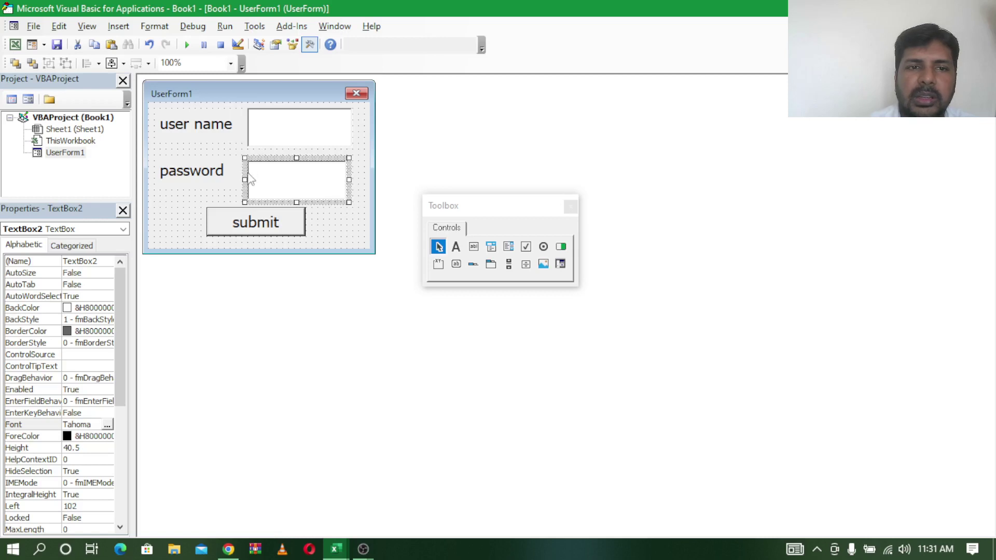
{"action": "left_click", "coordinate": [300, 135]}
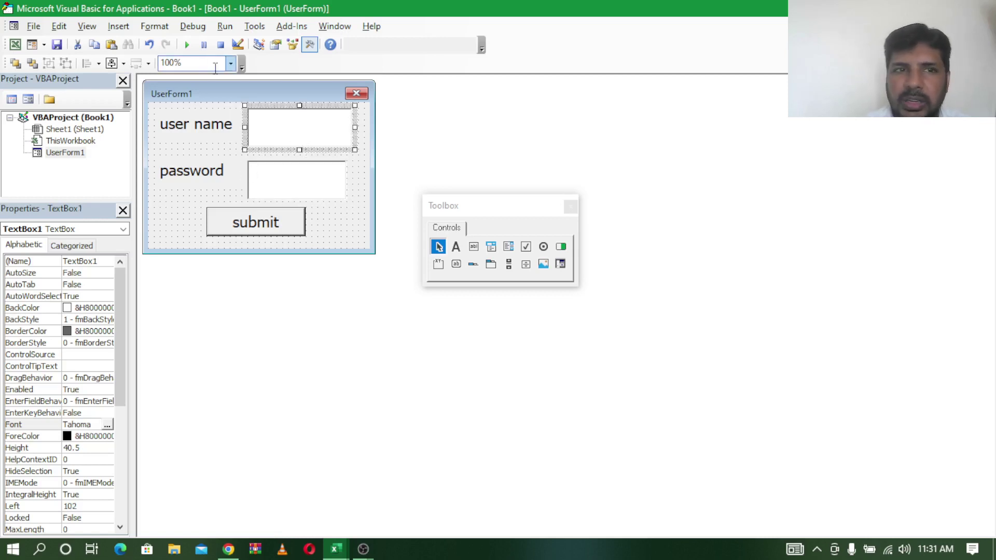
Step: Run the login form and submit a sample user name and password
{"action": "left_click", "coordinate": [186, 45]}
{"action": "left_click", "coordinate": [525, 233]}
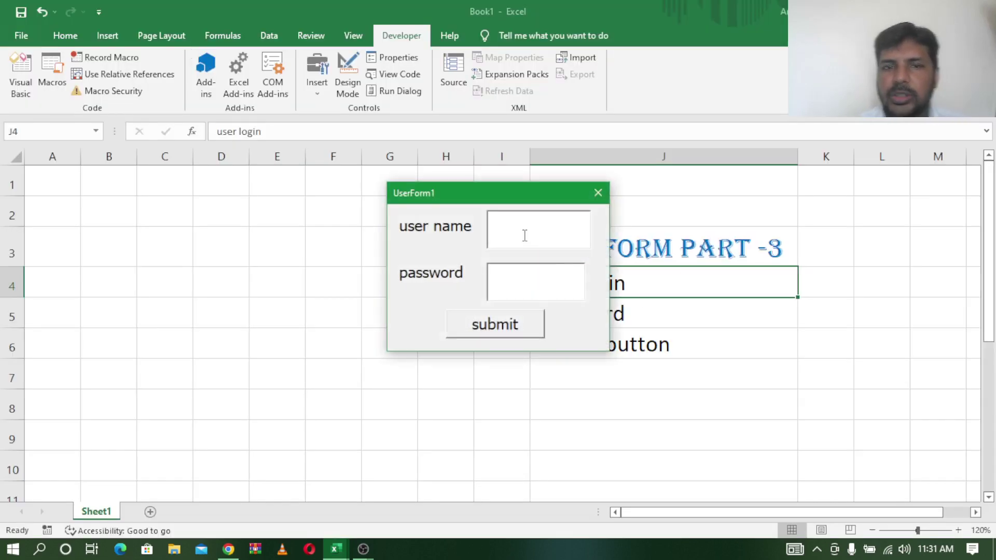
{"action": "type", "text": "arun "}
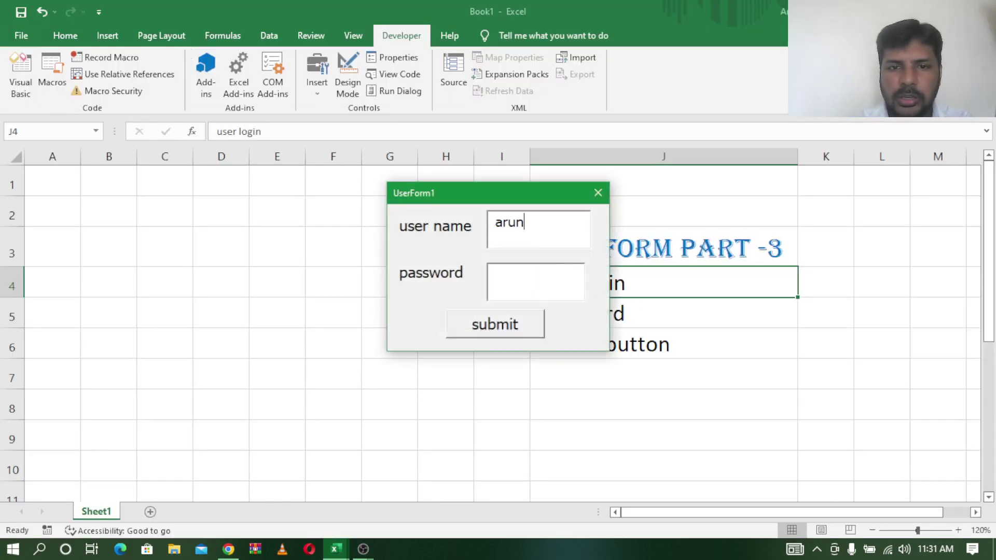
{"action": "type", "text": "reddy"}
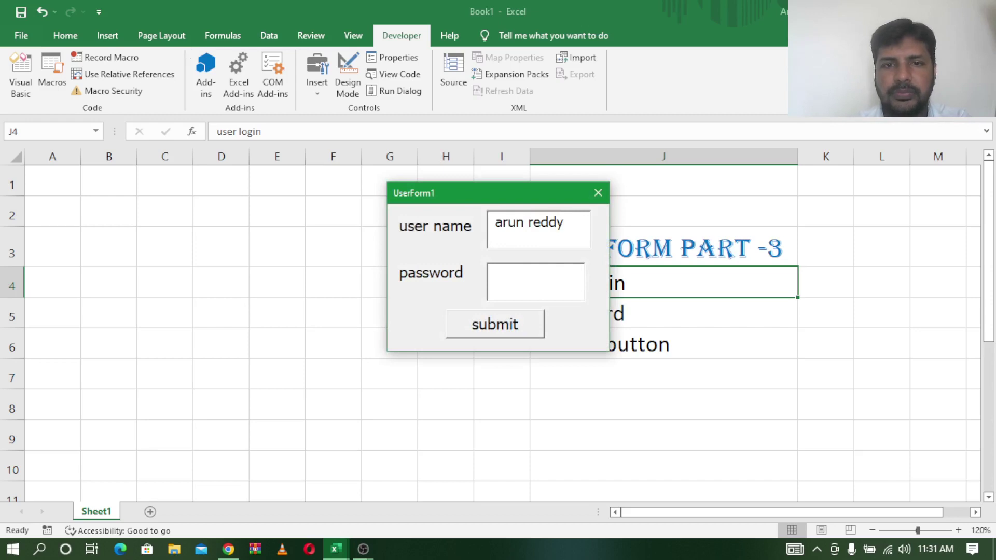
{"action": "left_click", "coordinate": [515, 280]}
{"action": "type", "text": "123"}
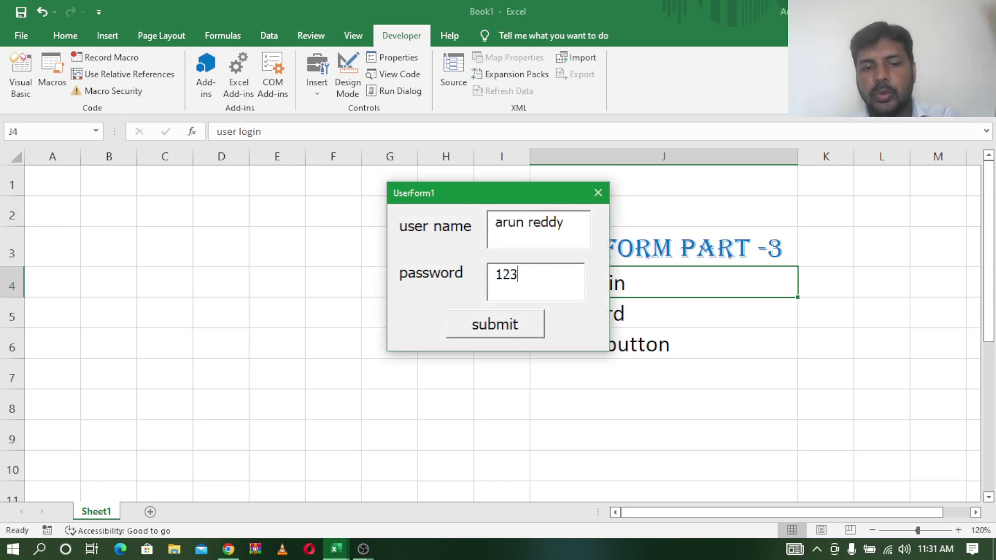
{"action": "type", "text": "45"}
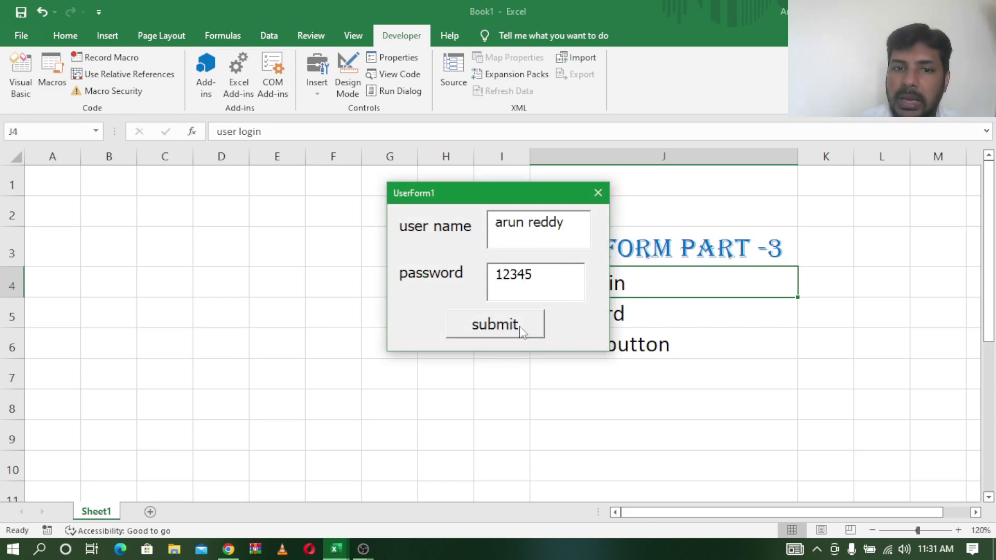
{"action": "left_click", "coordinate": [521, 332]}
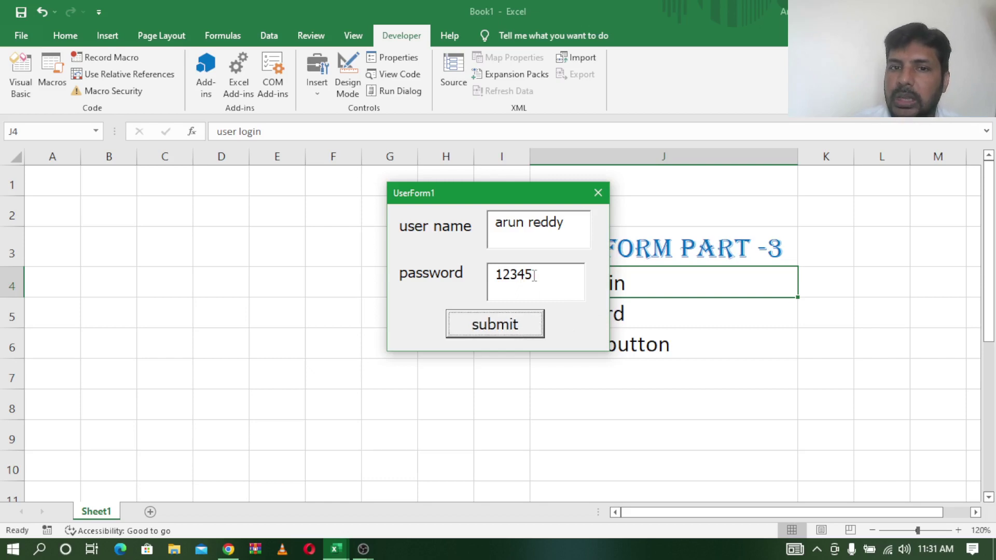
Step: Select the visible, unmasked password text, then close the running form
{"action": "left_click_drag", "start_coordinate": [542, 272], "coordinate": [490, 277]}
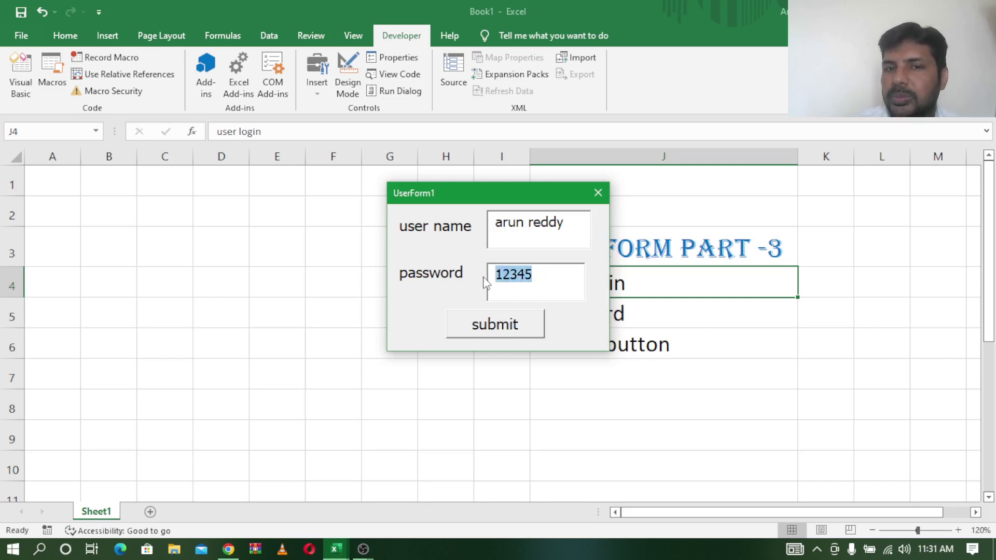
{"action": "left_click", "coordinate": [555, 276]}
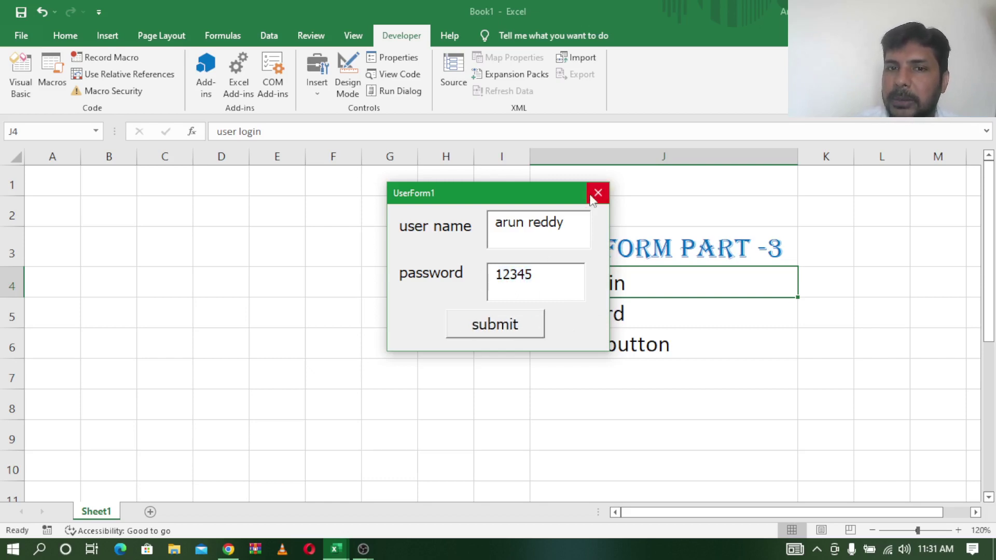
{"action": "left_click_drag", "start_coordinate": [537, 278], "coordinate": [463, 284]}
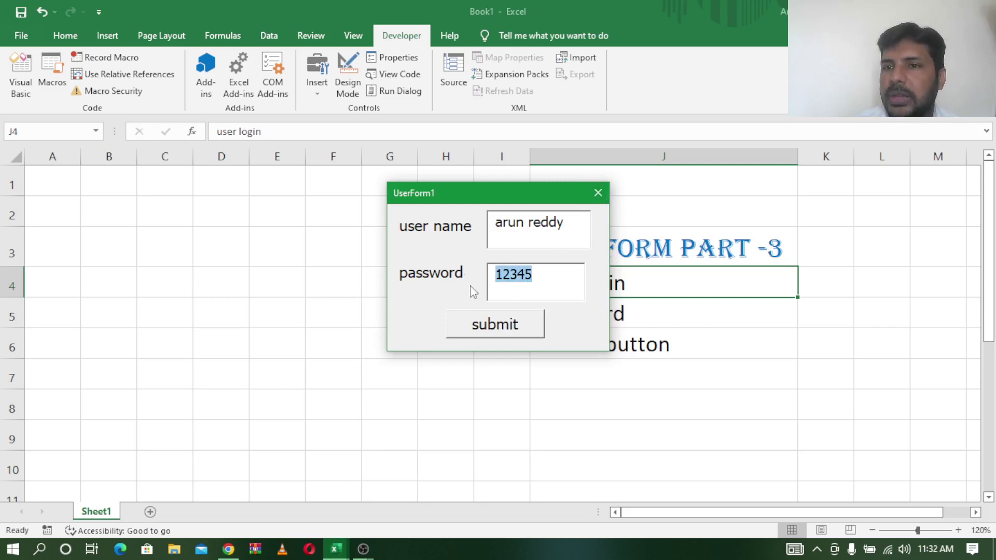
{"action": "left_click", "coordinate": [598, 194]}
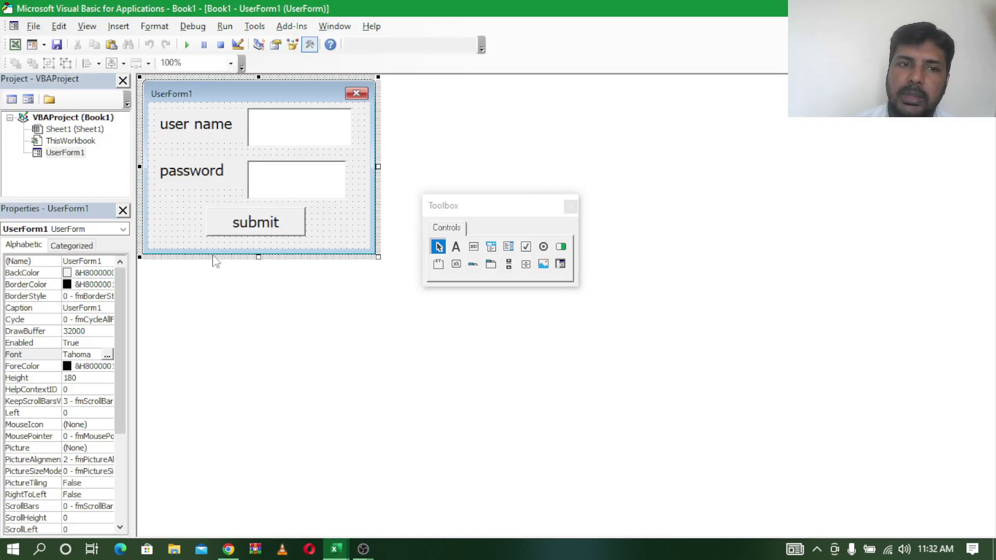
Step: Set TextBox2's PasswordChar property to * in the Properties window
{"action": "left_click", "coordinate": [295, 180]}
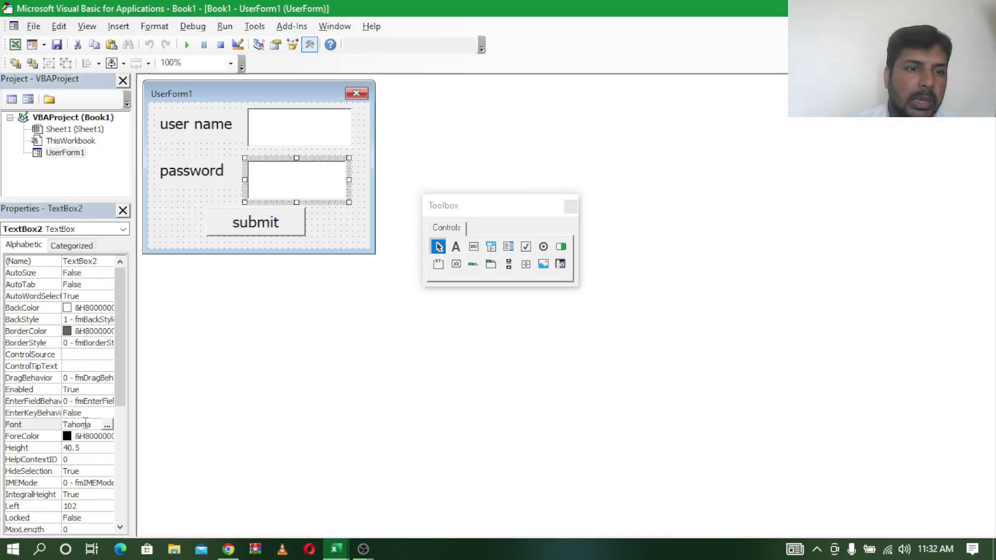
{"action": "left_click_drag", "start_coordinate": [120, 345], "coordinate": [125, 441]}
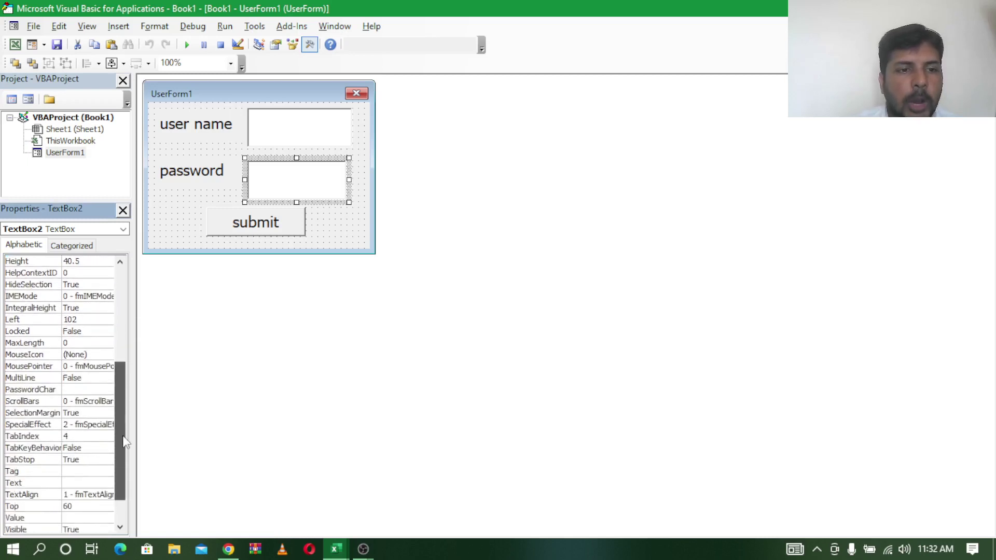
{"action": "left_click", "coordinate": [86, 390]}
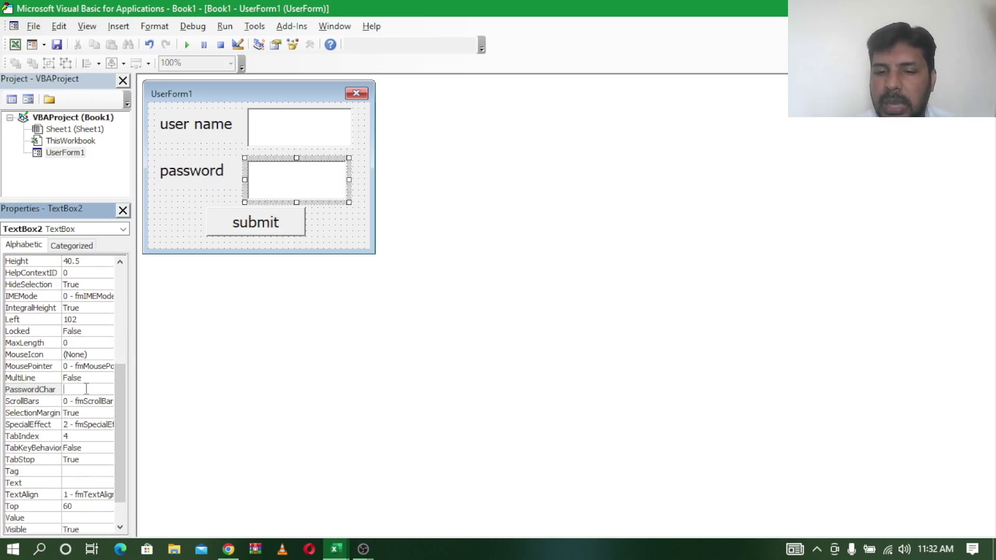
{"action": "type", "text": "*"}
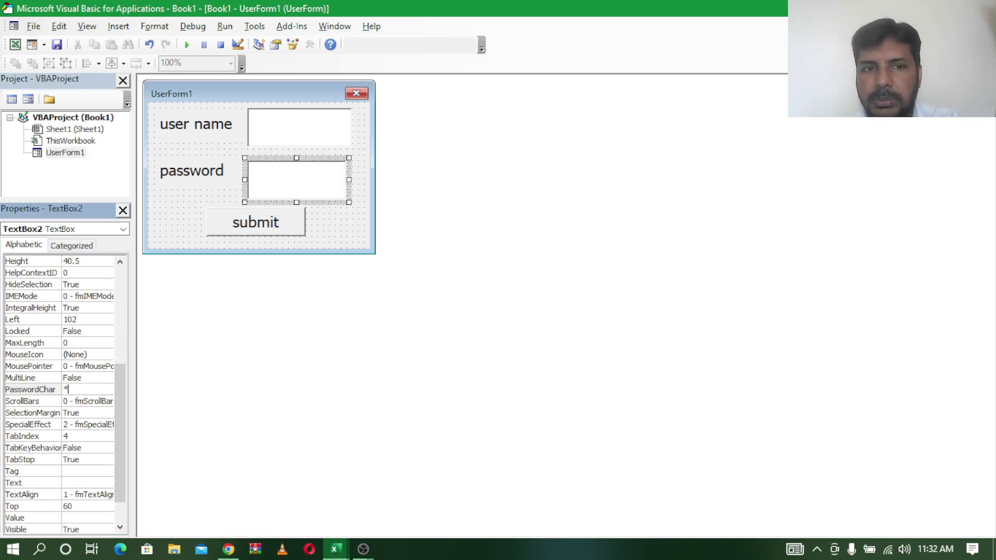
Step: Type test digits into the password box, then erase some of them
{"action": "left_click", "coordinate": [289, 188]}
{"action": "left_click", "coordinate": [286, 183]}
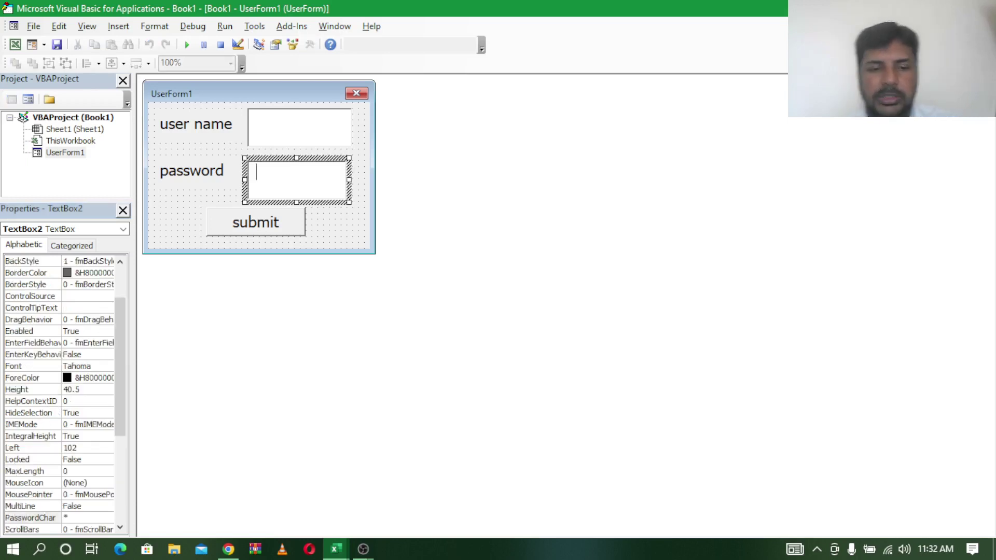
{"action": "type", "text": "12345"}
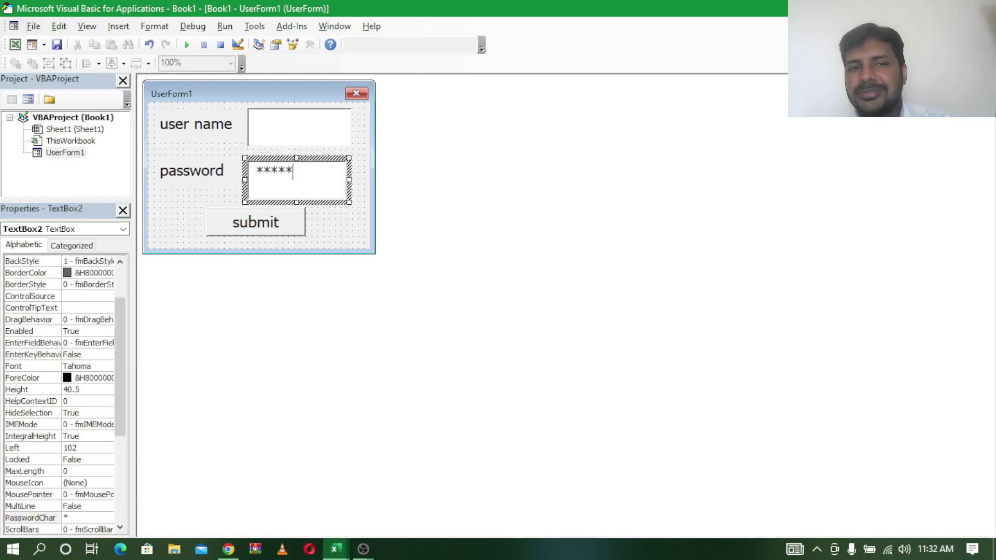
{"action": "type", "text": "6"}
{"action": "key", "text": "BackSpace"}
{"action": "key", "text": "BackSpace"}
{"action": "key", "text": "BackSpace"}
{"action": "key", "text": "BackSpace"}
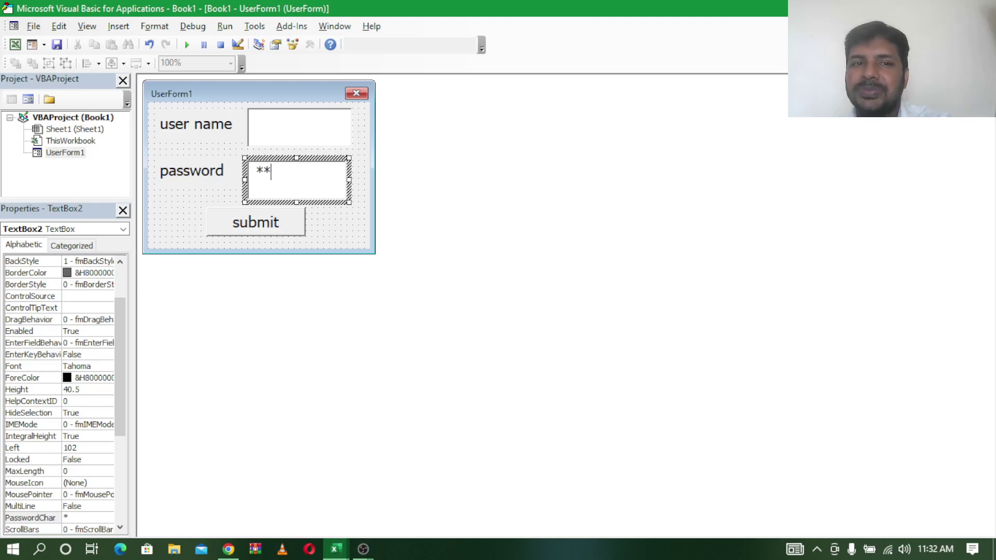
{"action": "key", "text": "BackSpace"}
{"action": "key", "text": "BackSpace"}
Step: Re-edit the PasswordChar value and test typing '123' into the password box
{"action": "left_click_drag", "start_coordinate": [118, 418], "coordinate": [111, 451]}
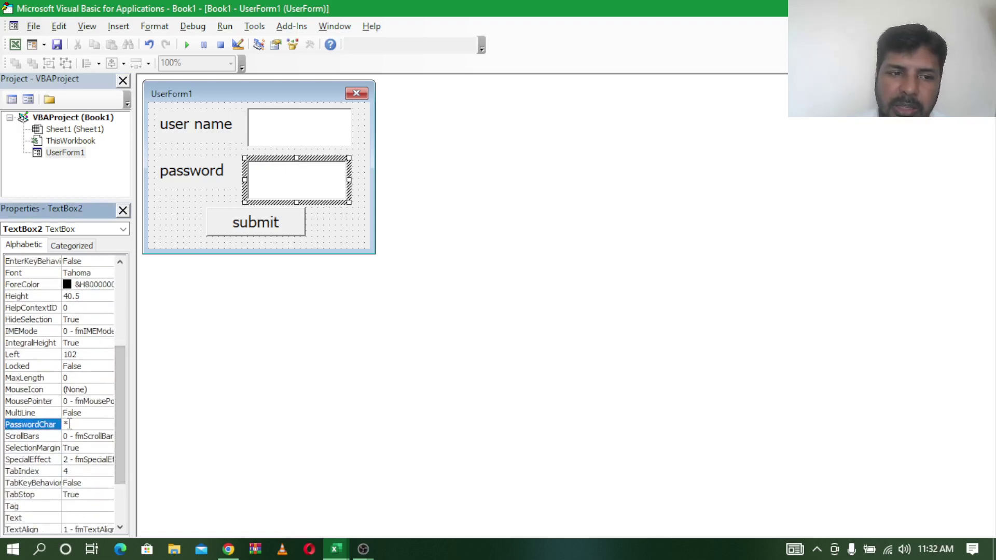
{"action": "left_click", "coordinate": [70, 424]}
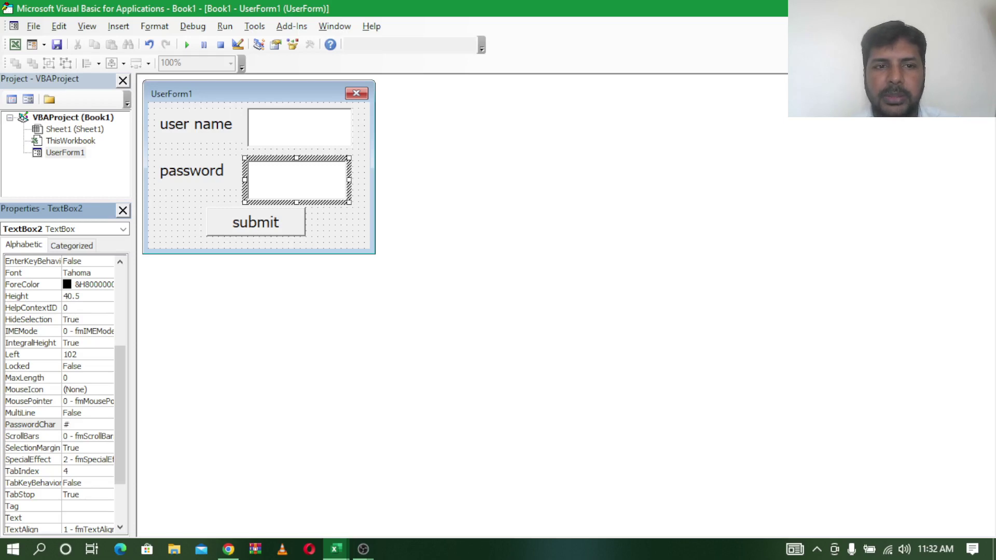
{"action": "left_click", "coordinate": [276, 188]}
{"action": "type", "text": "1"}
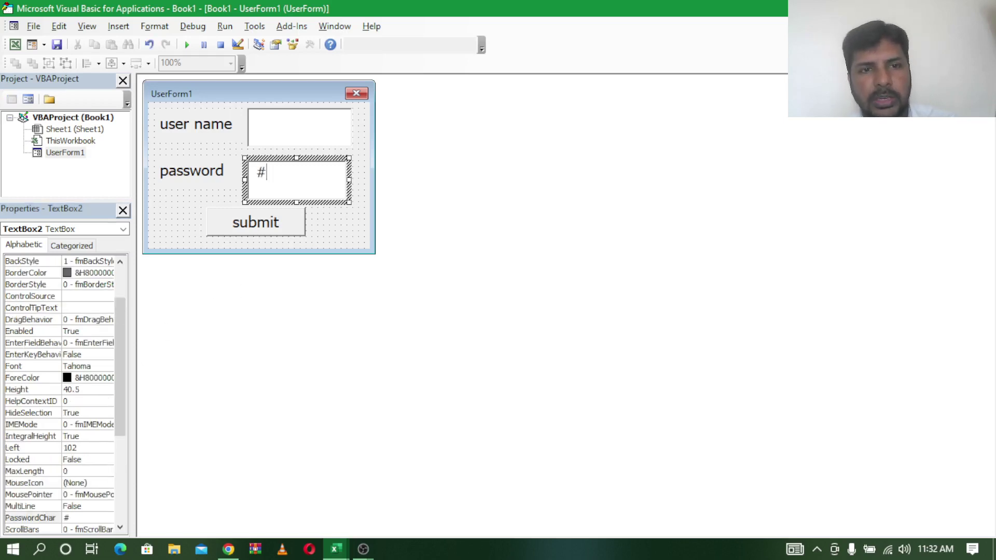
{"action": "type", "text": "23"}
{"action": "key", "text": "BackSpace"}
{"action": "key", "text": "BackSpace"}
{"action": "key", "text": "BackSpace"}
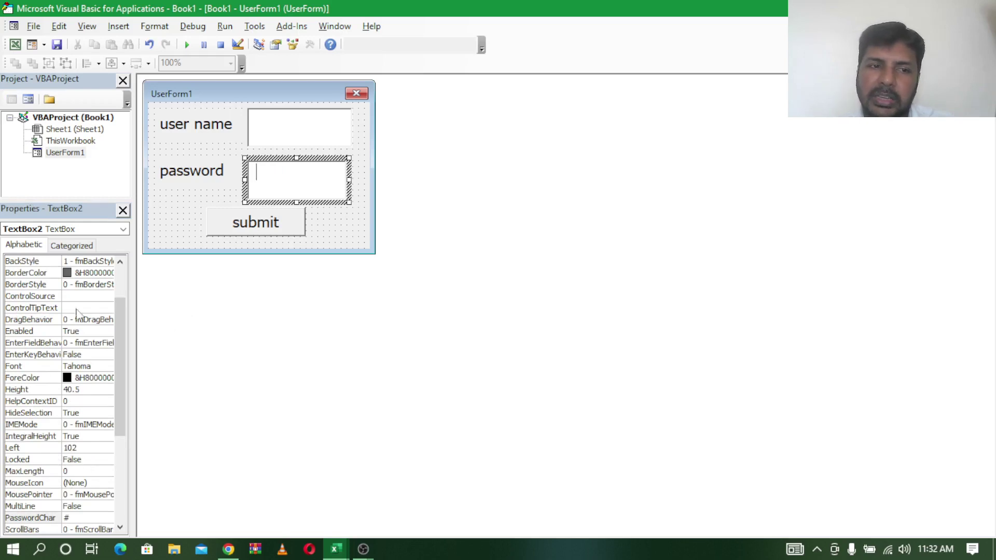
Step: Check the PasswordChar value once more, then select the whole login form
{"action": "left_click", "coordinate": [125, 418]}
{"action": "scroll", "coordinate": [123, 412], "scroll_direction": "down", "scroll_amount": 2}
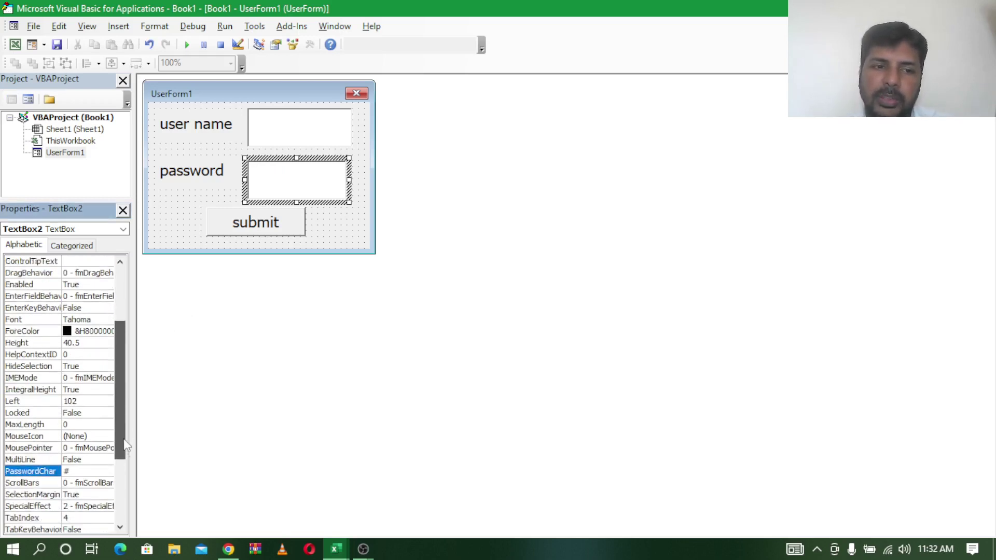
{"action": "left_click", "coordinate": [88, 449]}
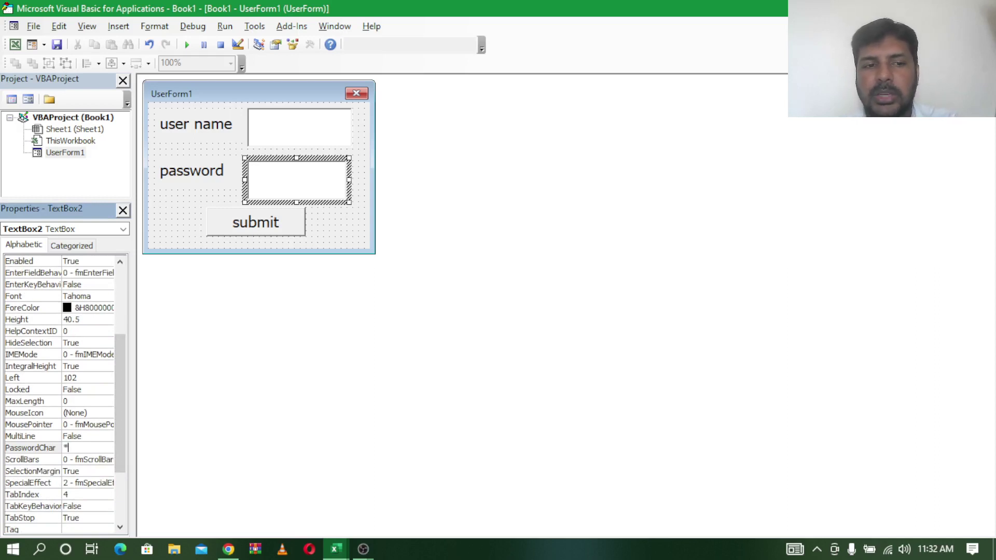
{"action": "left_click", "coordinate": [336, 230]}
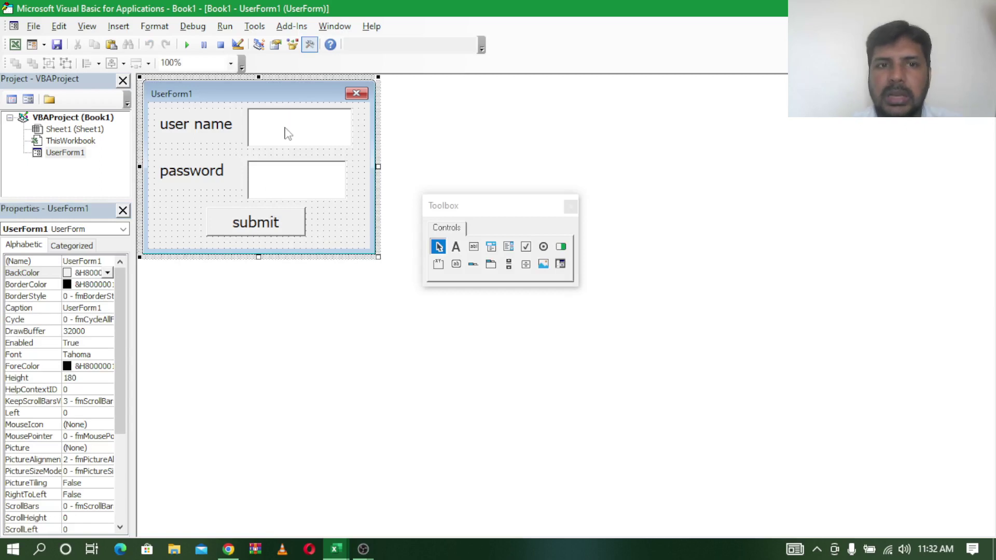
Step: Open CommandButton1_Click from the submit button and begin typing 'if userfr'
{"action": "left_click", "coordinate": [284, 132]}
{"action": "left_click", "coordinate": [288, 176]}
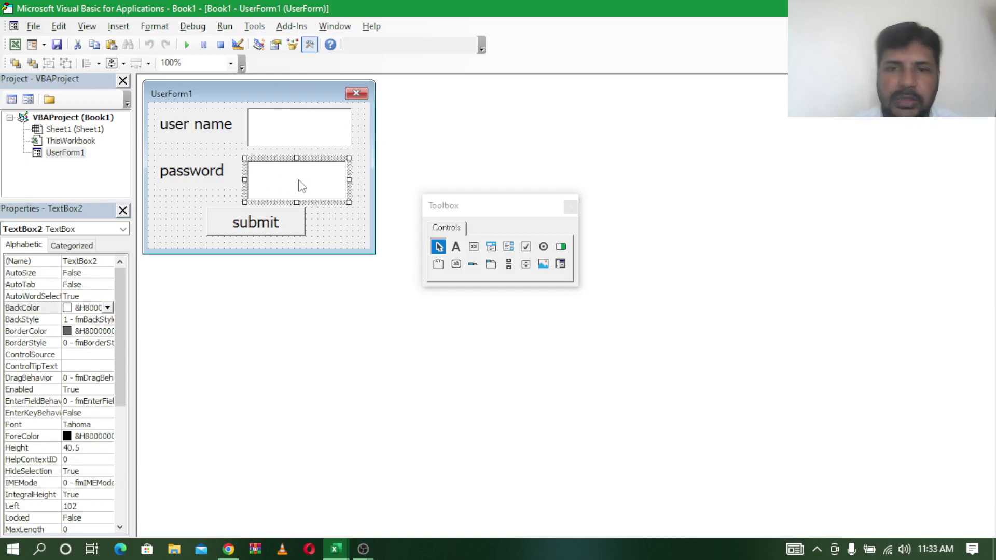
{"action": "left_click", "coordinate": [259, 227]}
{"action": "double_click", "coordinate": [266, 223]}
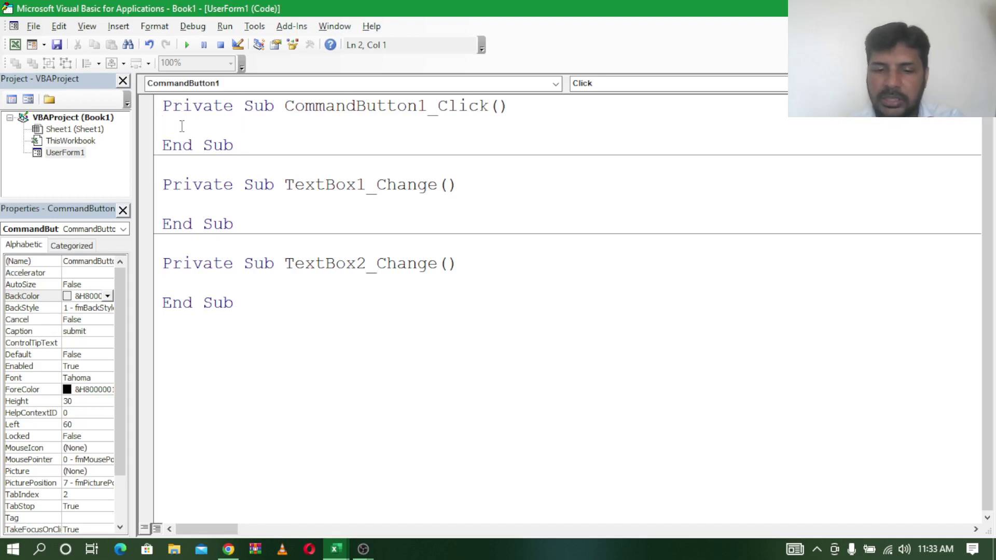
{"action": "type", "text": "if"}
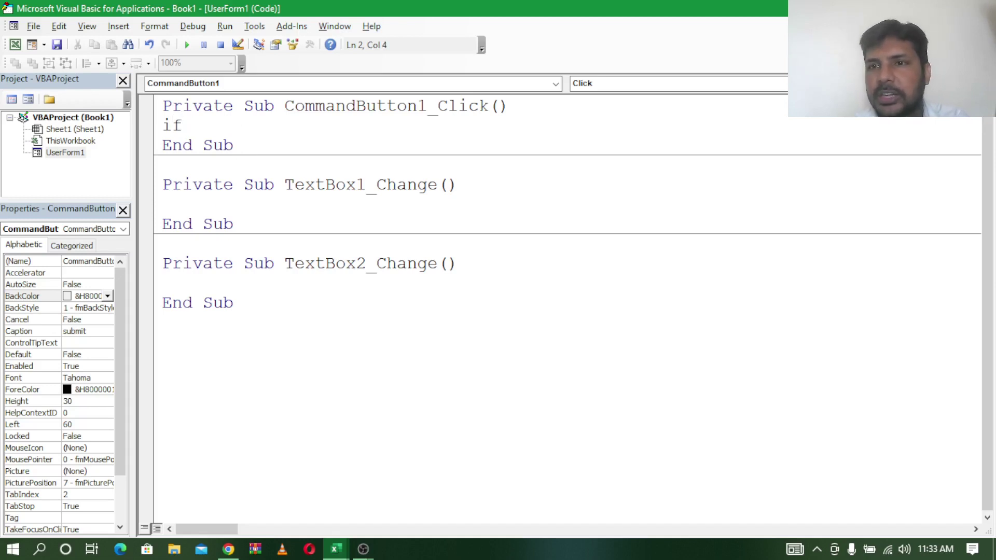
{"action": "type", "text": "user"}
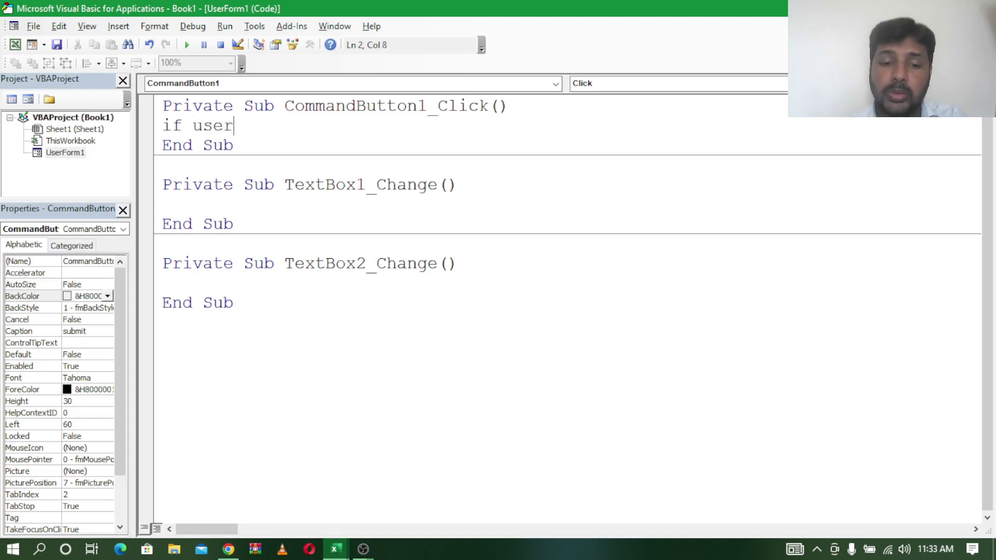
{"action": "type", "text": "fr"}
Step: Compare UserForm1.TextBox1.Value and TextBox2.Value to the expected user name and password, ending with Then
{"action": "key", "text": "BackSpace"}
{"action": "type", "text": "orm"}
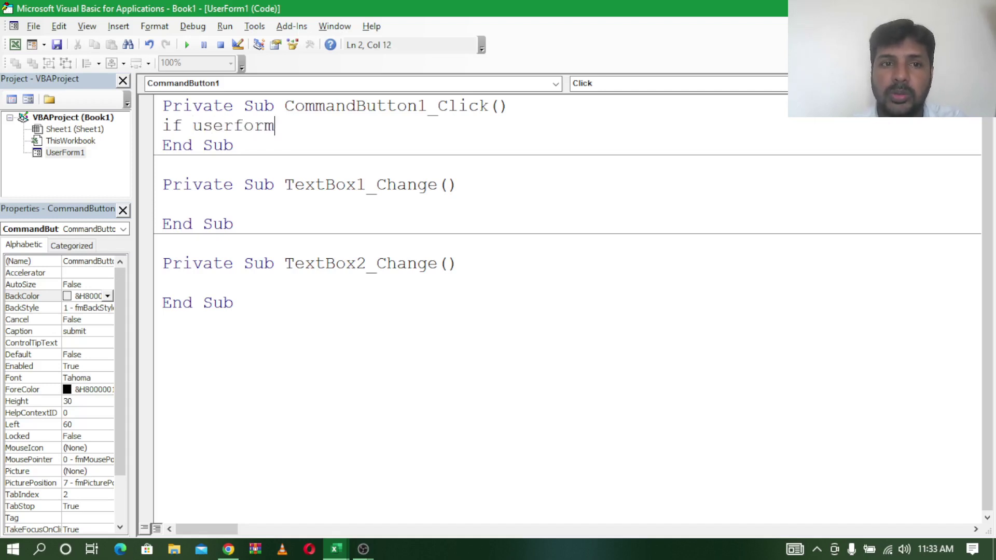
{"action": "type", "text": "1."}
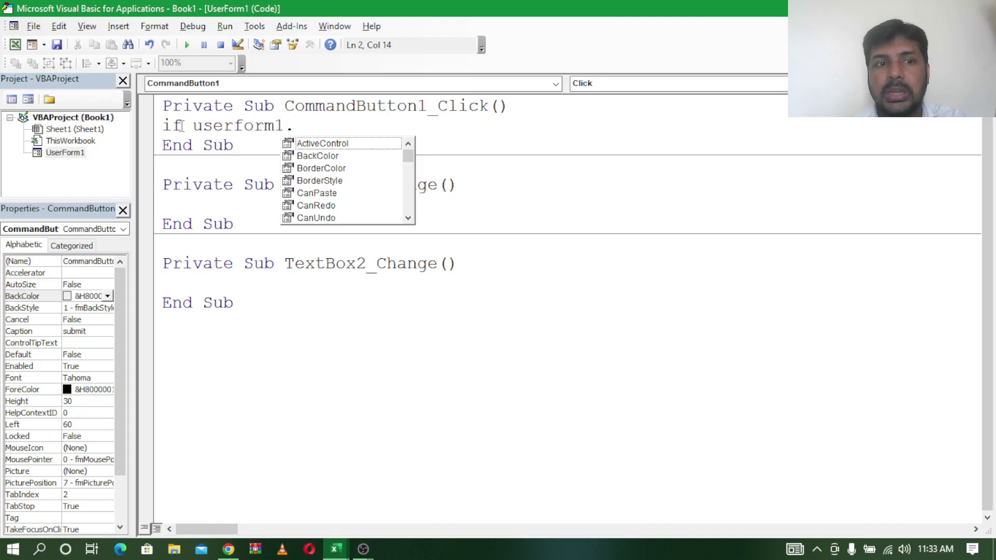
{"action": "type", "text": "t"}
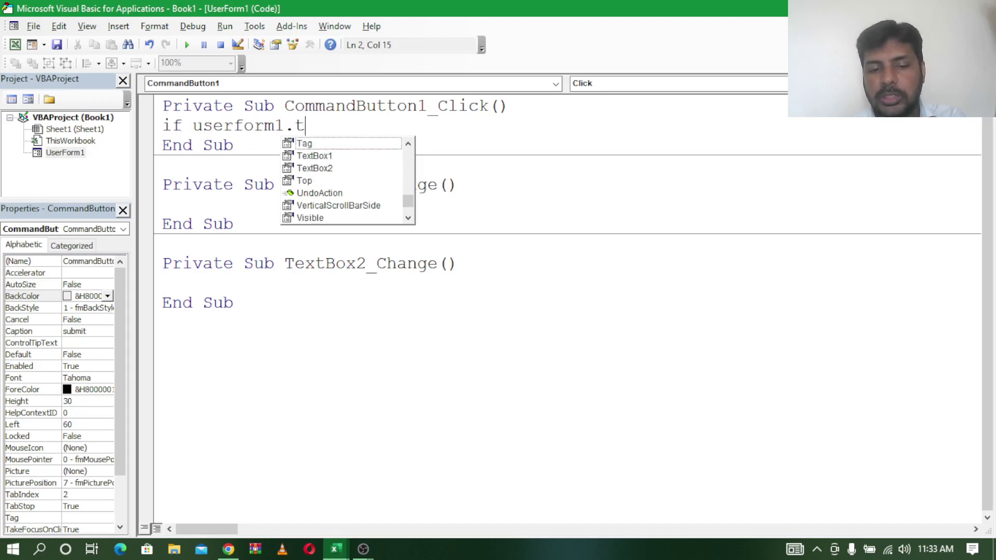
{"action": "type", "text": "xtbo"}
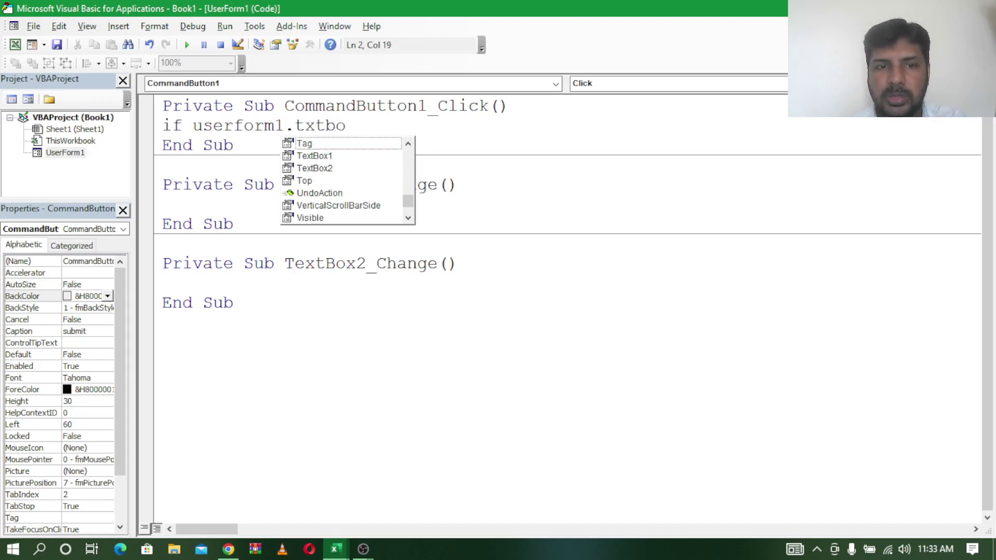
{"action": "type", "text": "x1"}
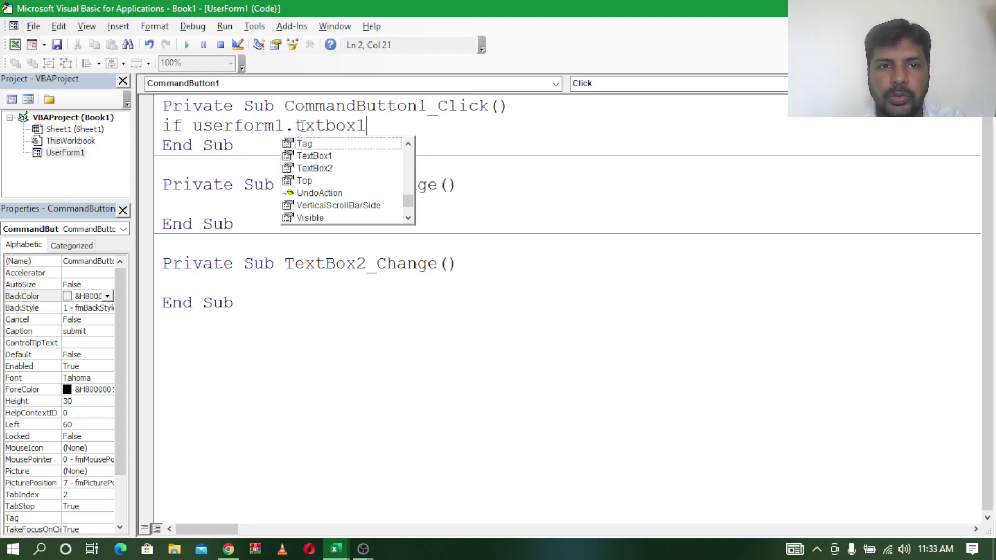
{"action": "type", "text": "e"}
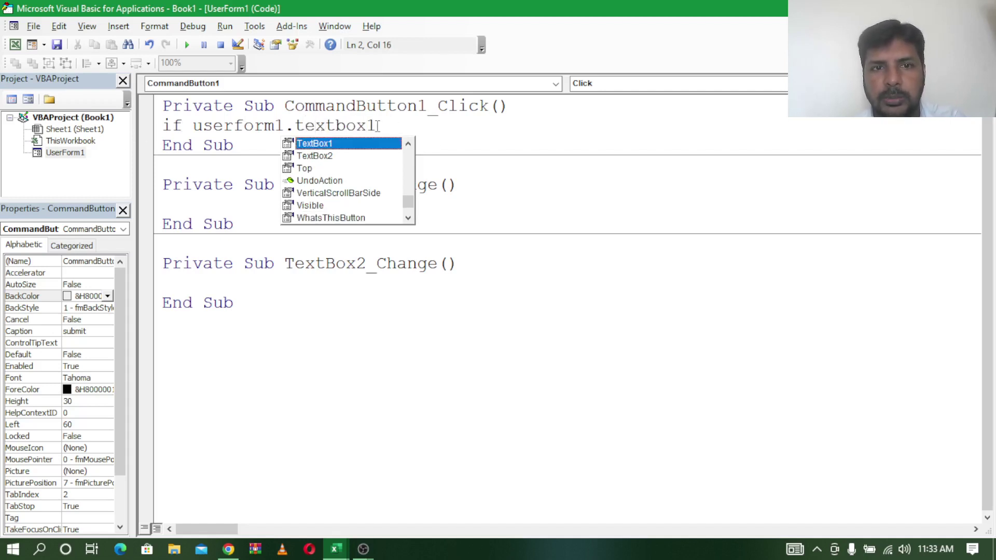
{"action": "key", "text": "Tab"}
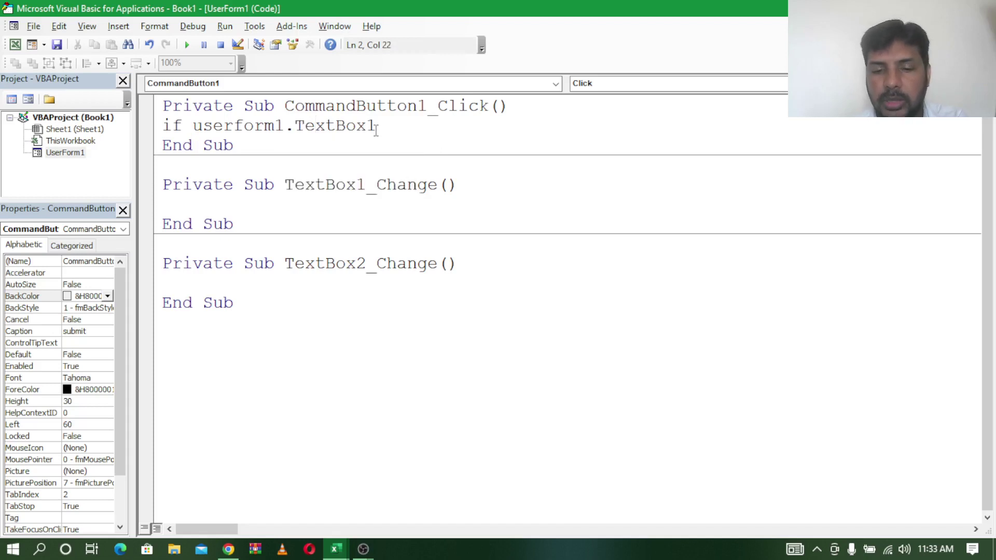
{"action": "type", "text": ".valu"}
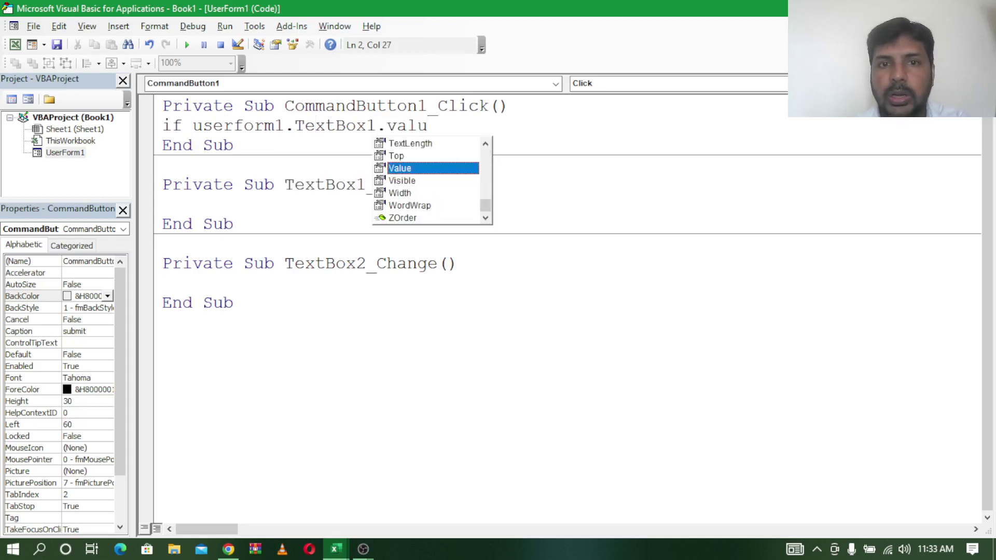
{"action": "type", "text": "e"}
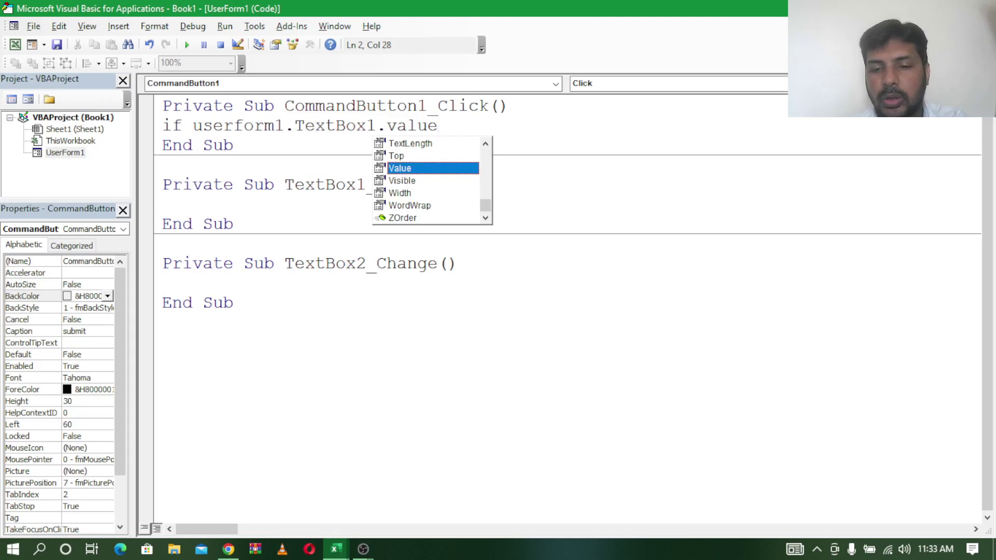
{"action": "type", "text": "="}
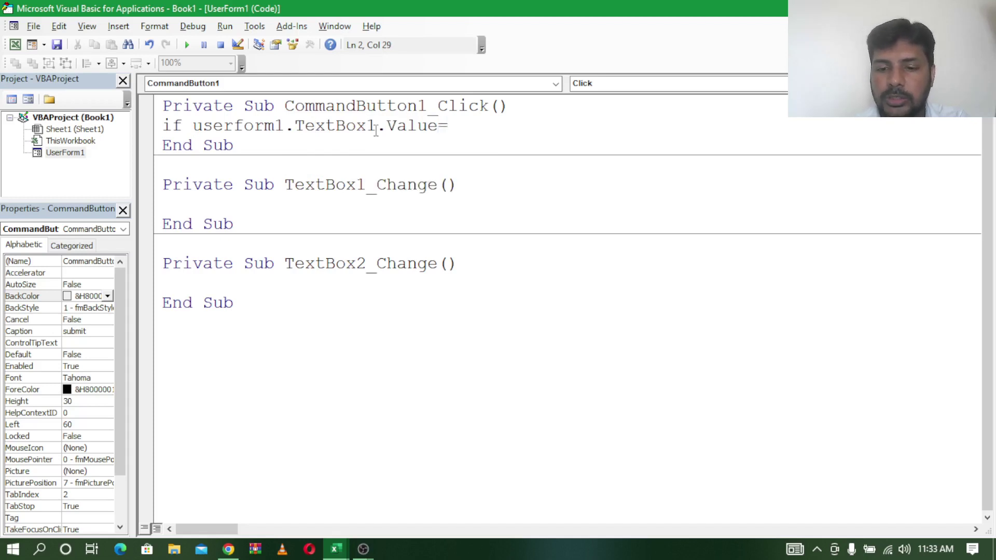
{"action": "type", "text": "\"ar"}
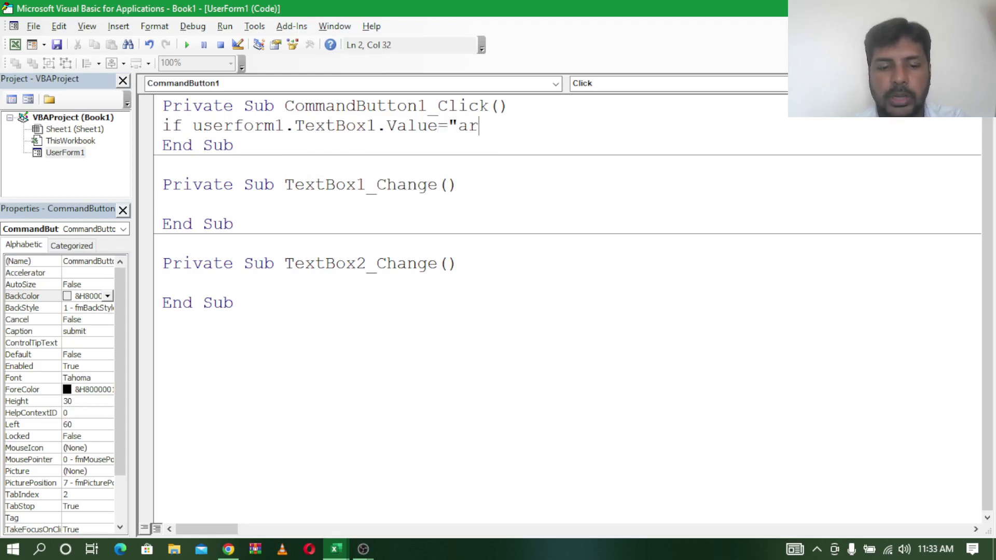
{"action": "type", "text": "un reddy"}
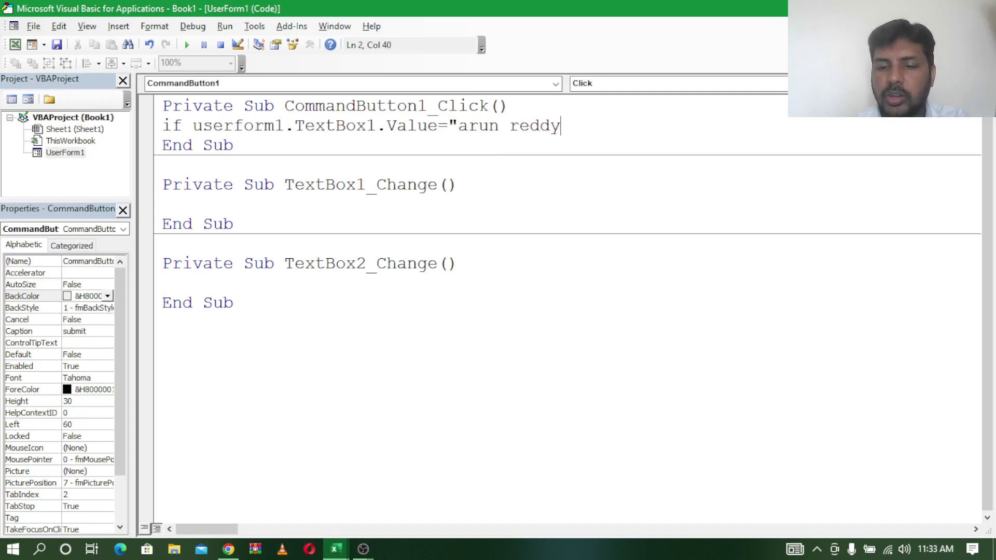
{"action": "type", "text": "\"and"}
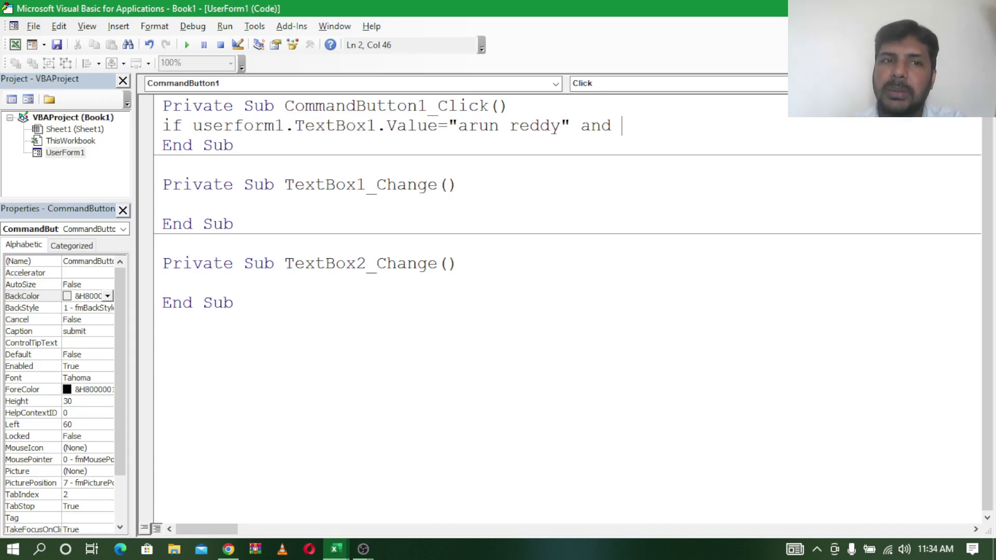
{"action": "type", "text": "us"}
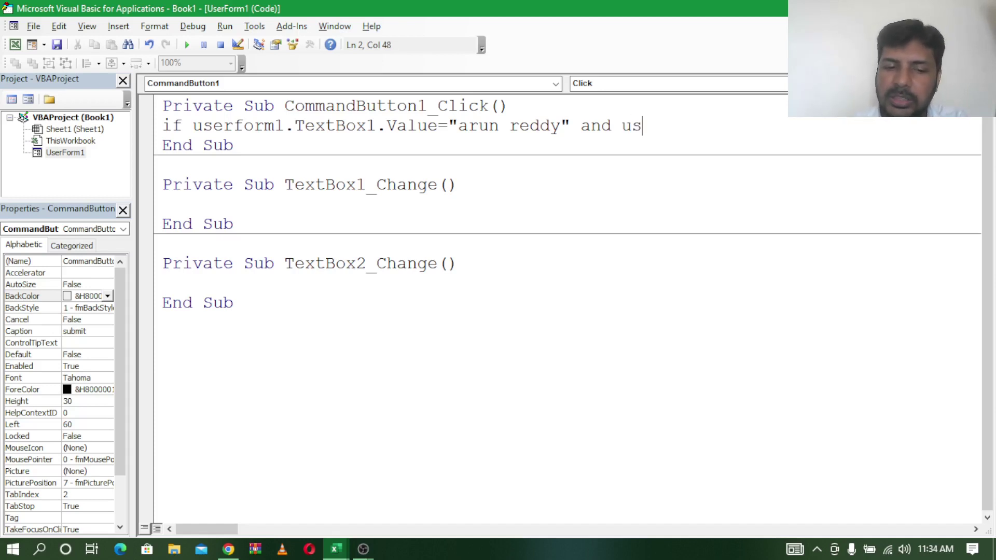
{"action": "type", "text": "er"}
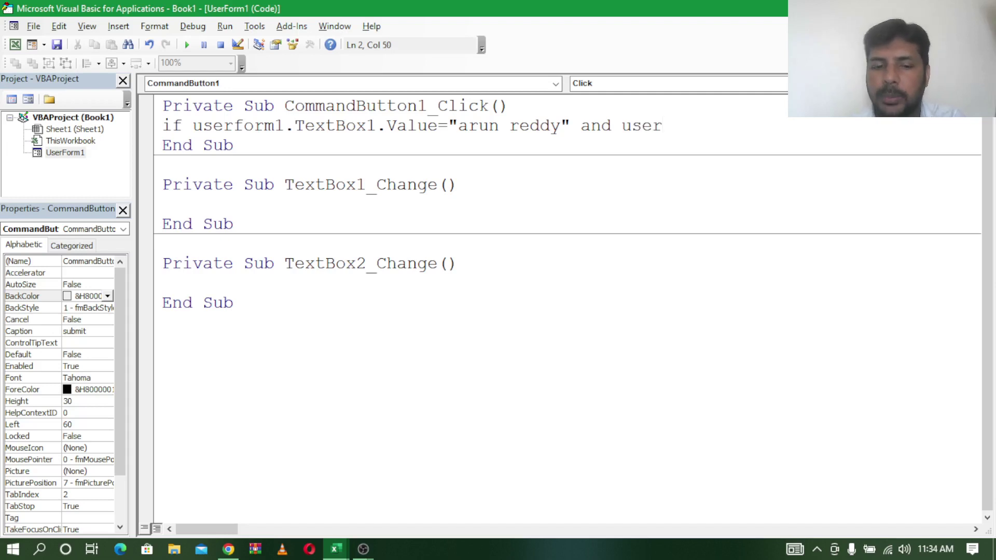
{"action": "type", "text": "form"}
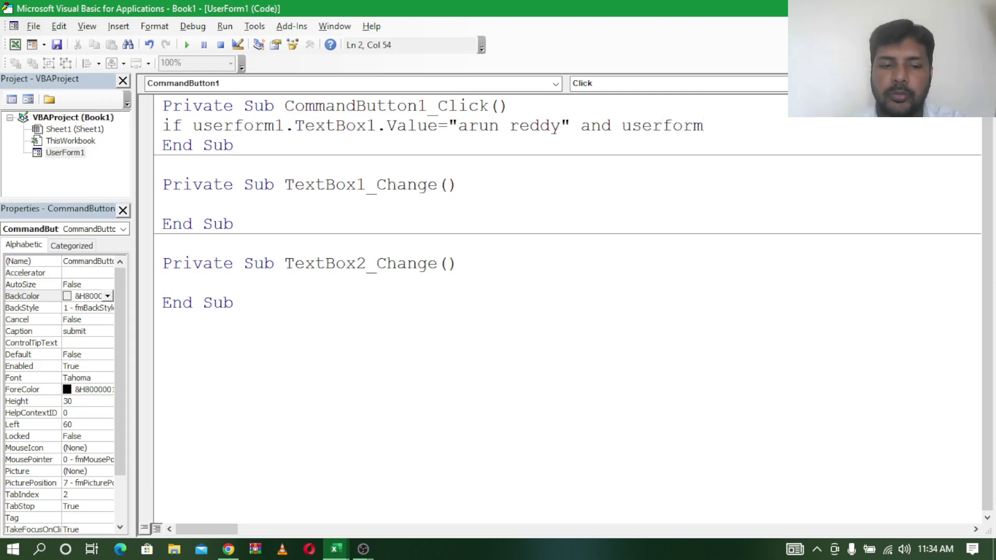
{"action": "type", "text": "1.text"}
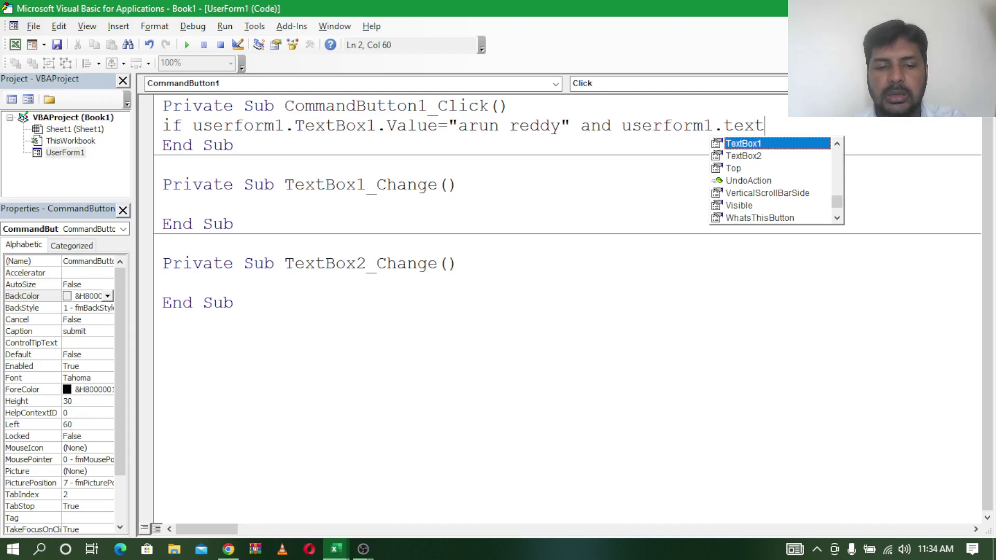
{"action": "type", "text": "box2"}
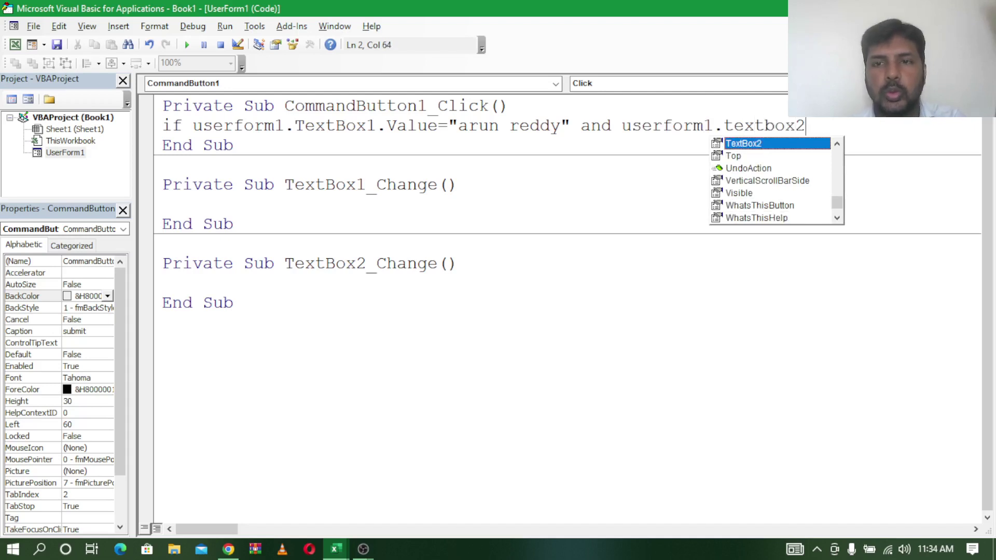
{"action": "key", "text": "Escape"}
{"action": "type", "text": ".value"}
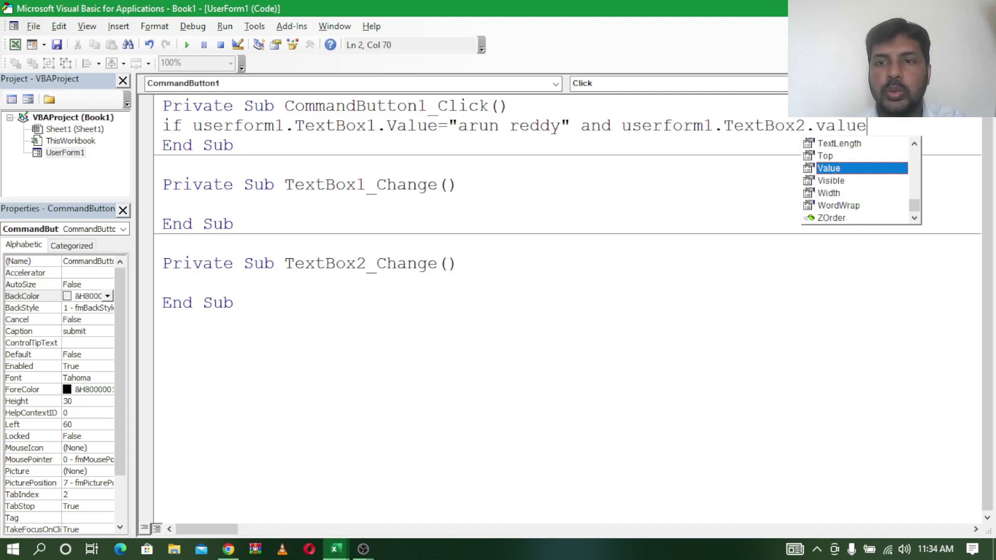
{"action": "type", "text": "="}
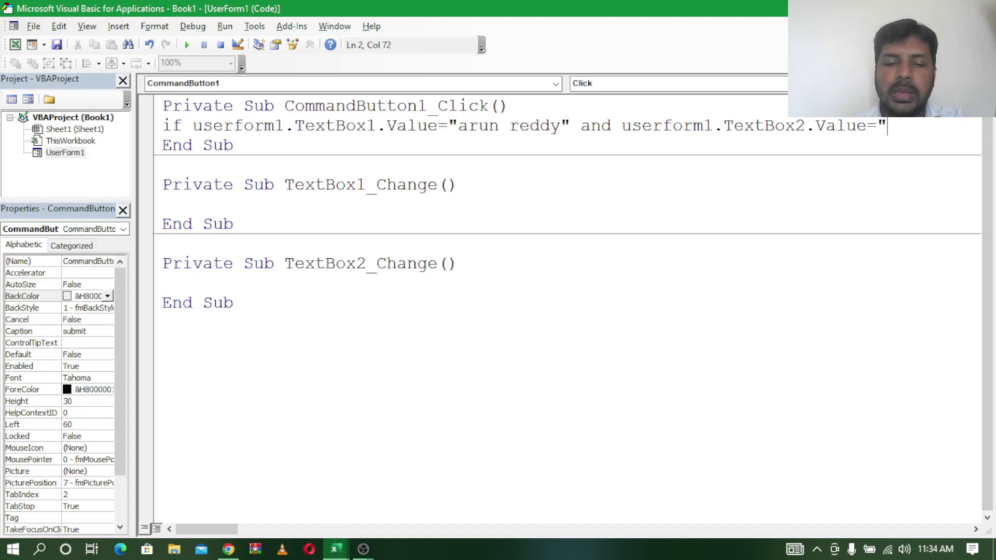
{"action": "type", "text": "345"}
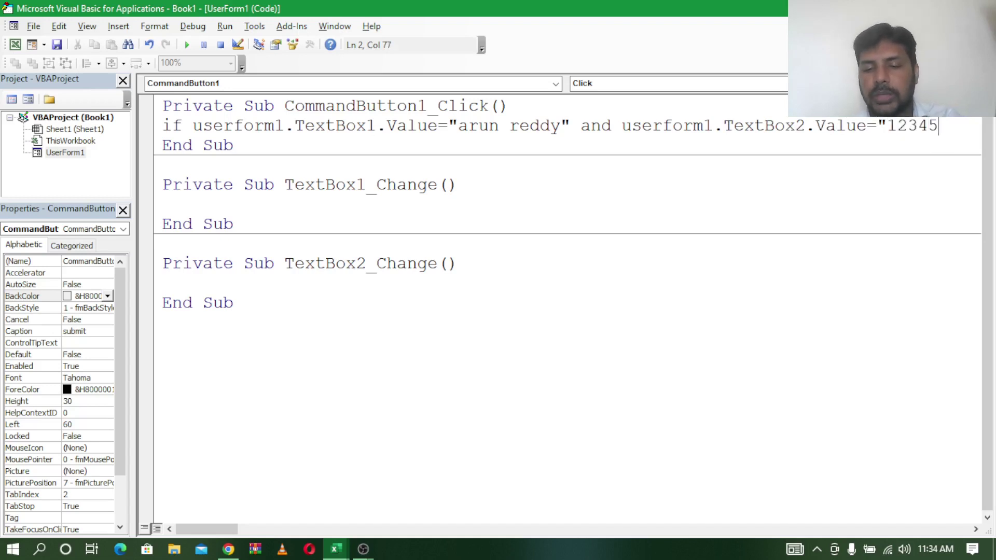
{"action": "type", "text": "\""}
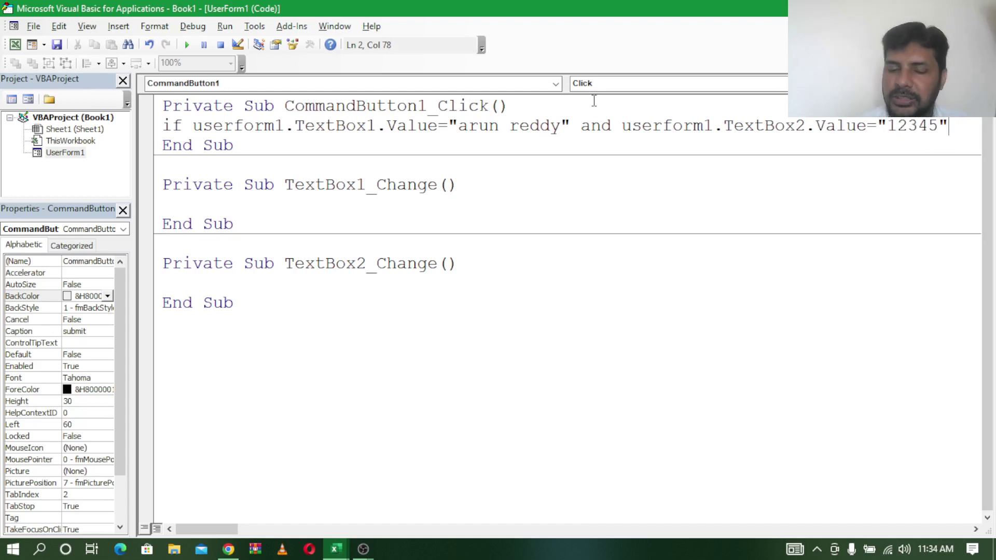
{"action": "type", "text": " then"}
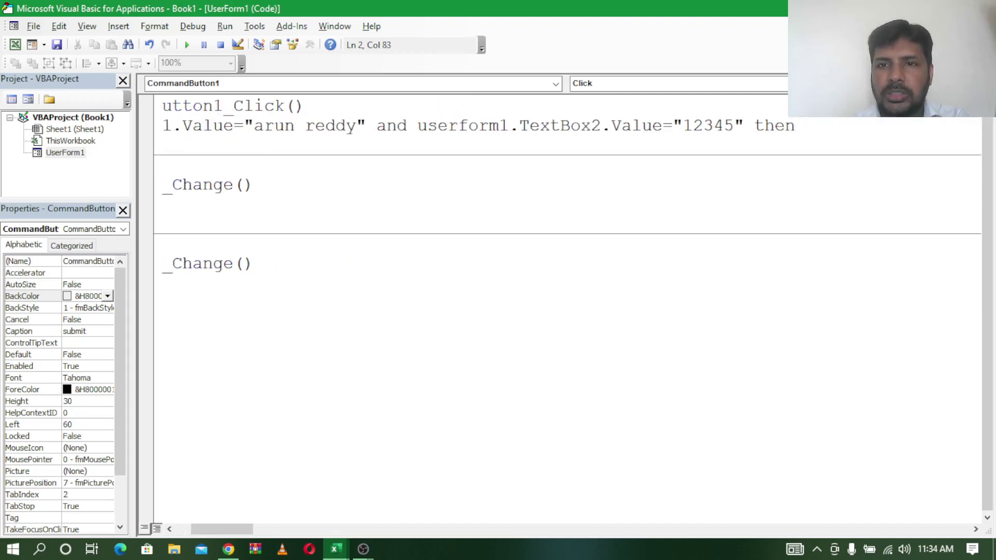
Step: Add a MsgBox line reading 'login succesfully' below the If line
{"action": "key", "text": "Return"}
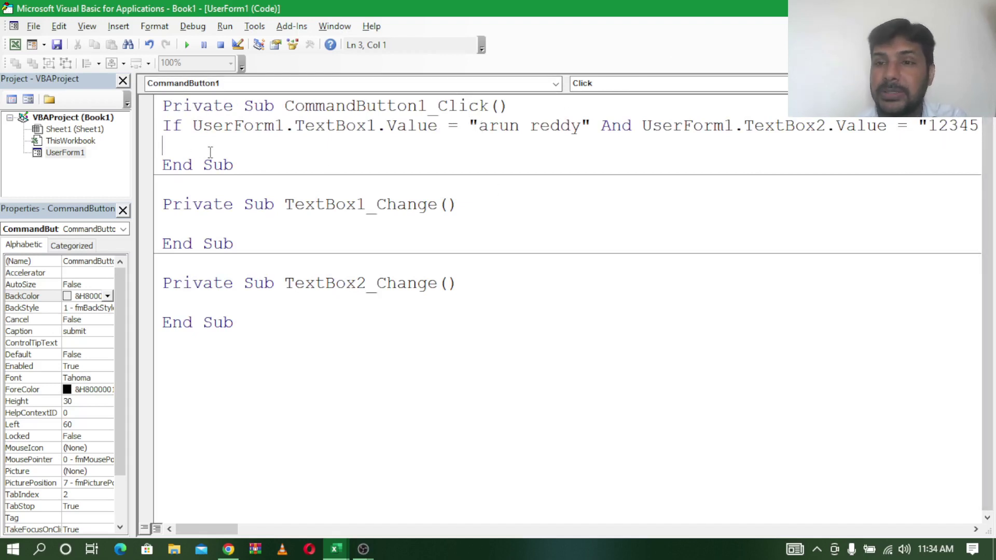
{"action": "type", "text": "msg"}
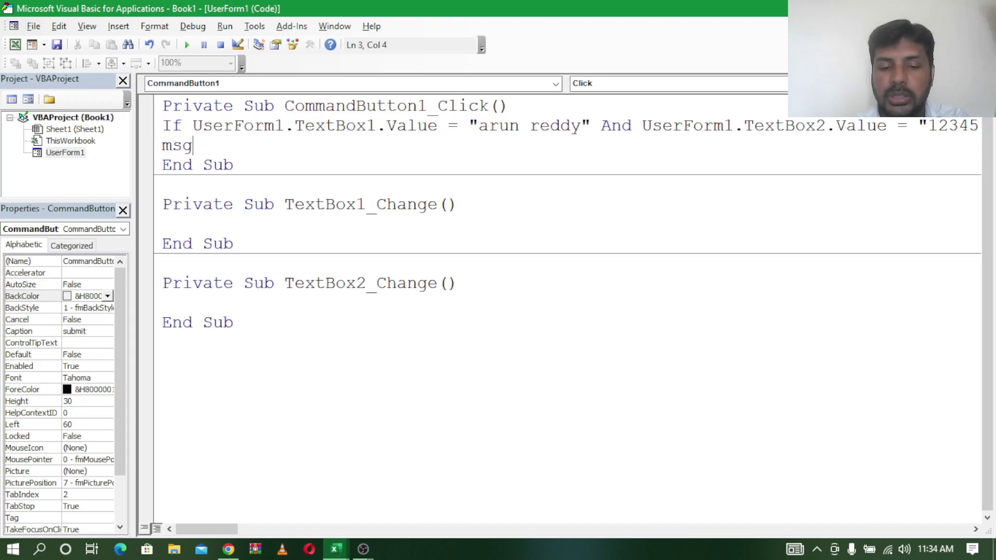
{"action": "type", "text": "box\"l"}
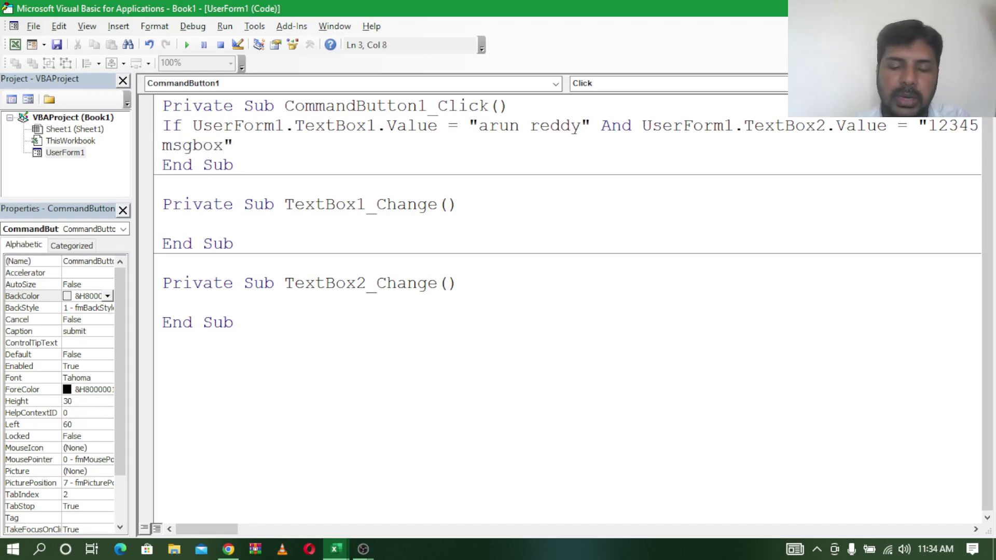
{"action": "type", "text": "ogin "}
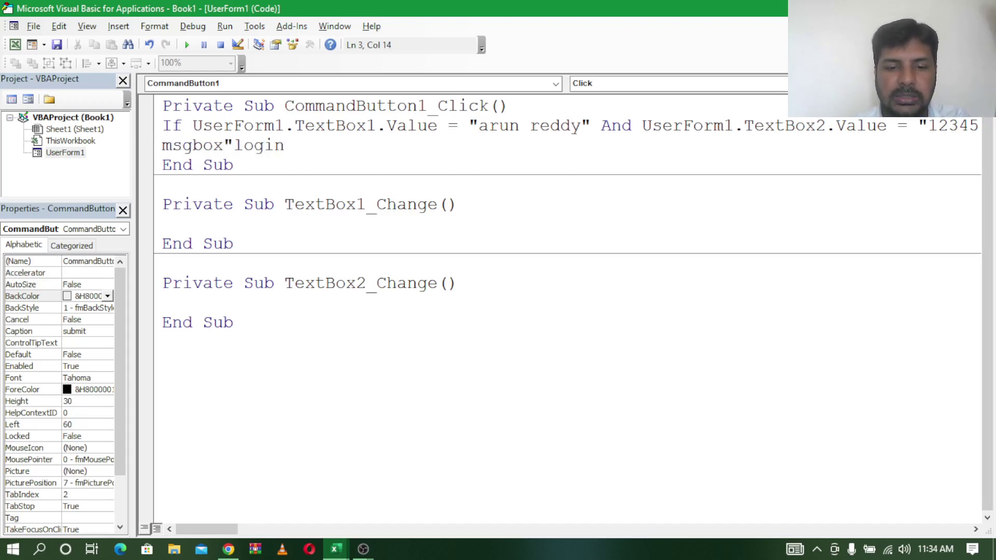
{"action": "type", "text": "succ"}
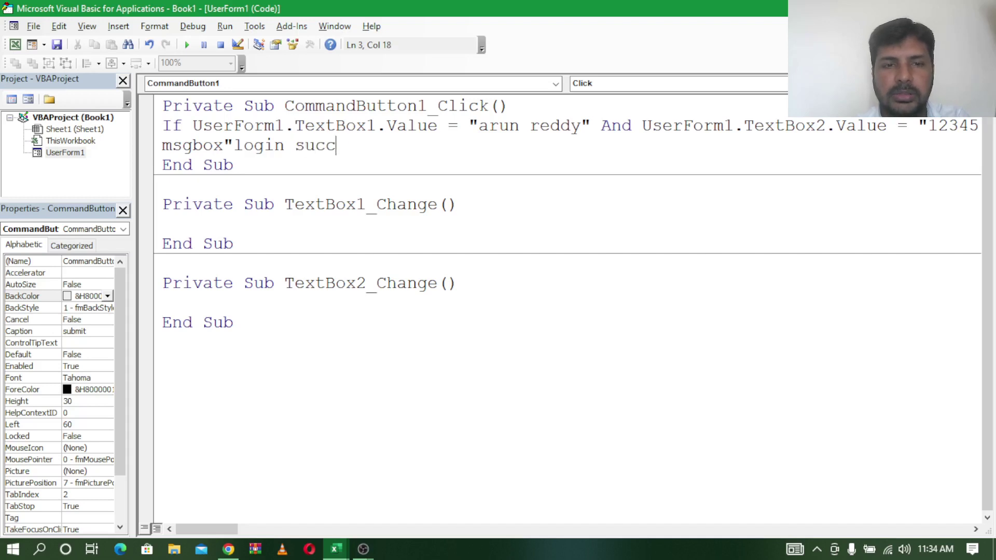
{"action": "type", "text": "esfull"}
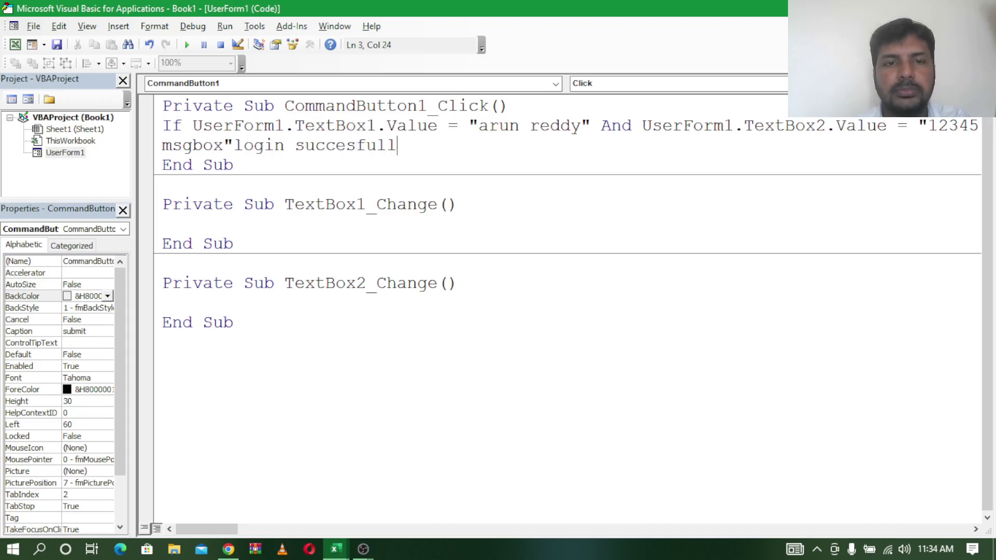
{"action": "type", "text": "y"}
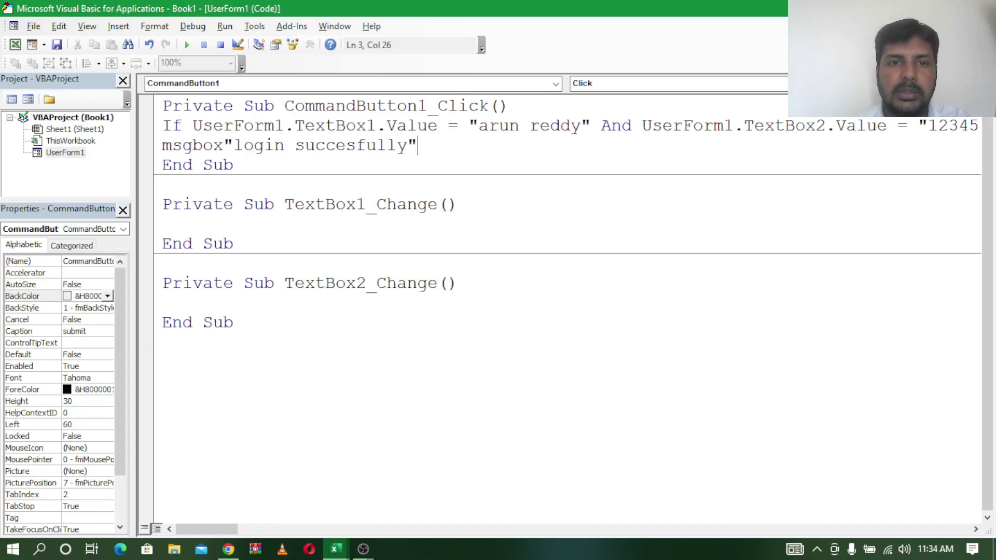
Step: Add an Else branch with a MsgBox reading 'incorrect login or password'
{"action": "key", "text": "Return"}
{"action": "type", "text": "els"}
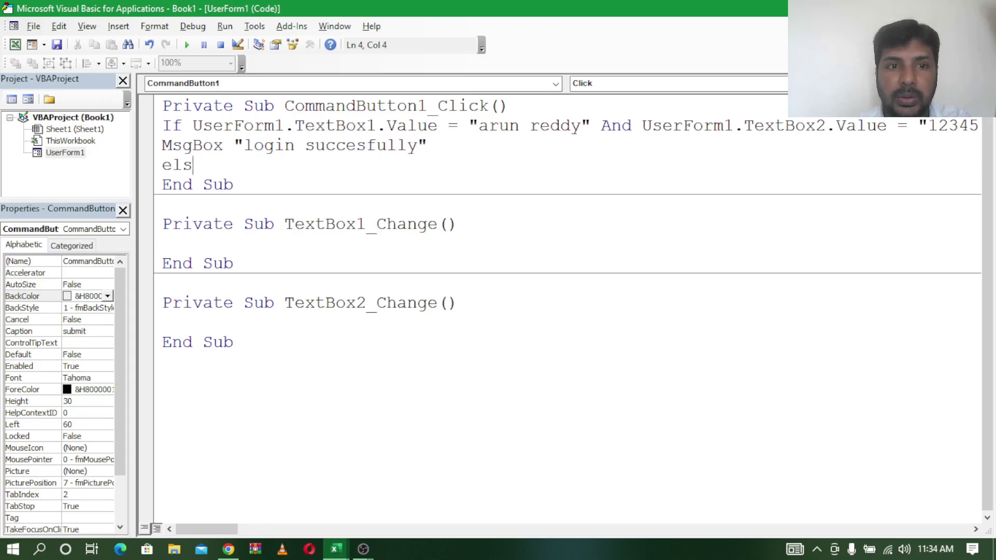
{"action": "type", "text": "e"}
{"action": "key", "text": "Return"}
{"action": "type", "text": "ms"}
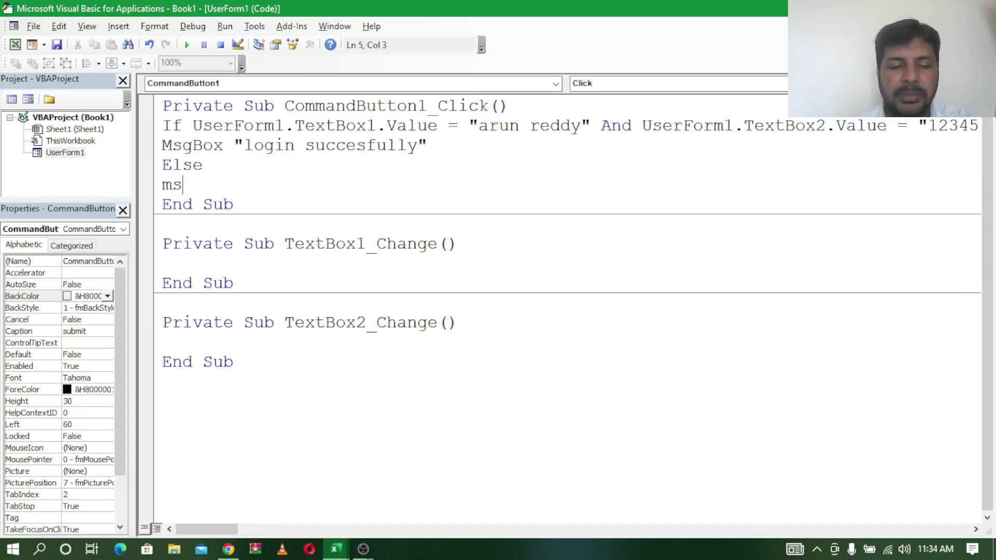
{"action": "type", "text": "gbox\""}
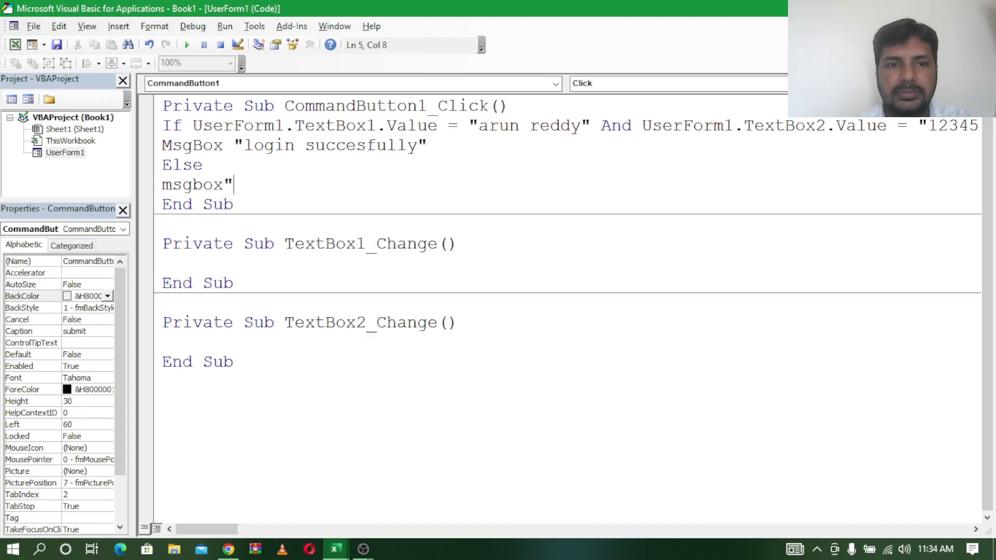
{"action": "type", "text": "in"}
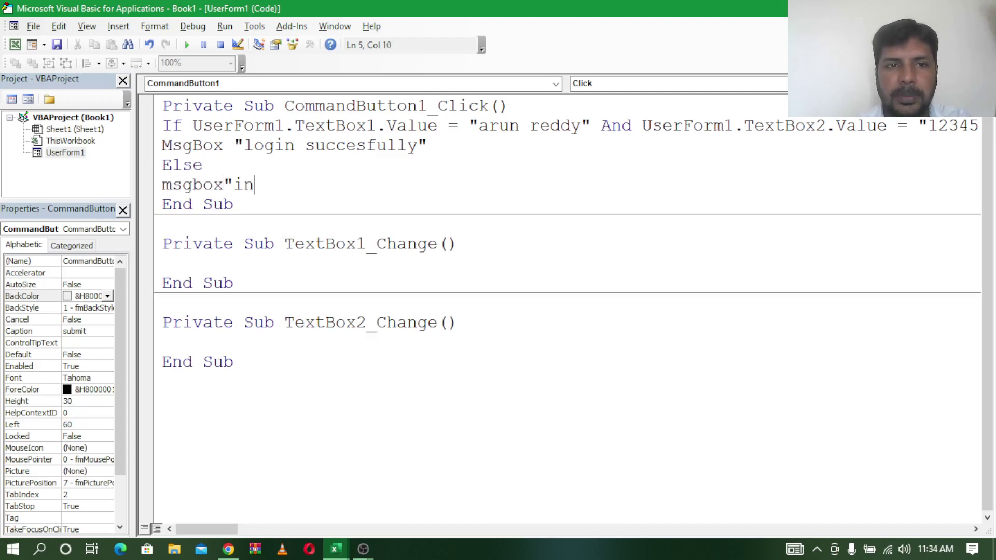
{"action": "type", "text": "correc"}
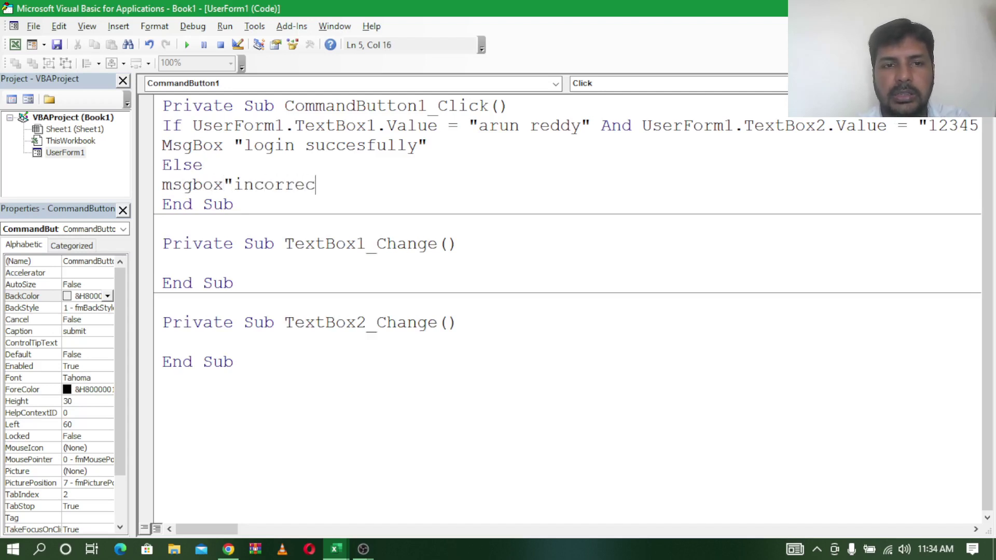
{"action": "type", "text": "t log "}
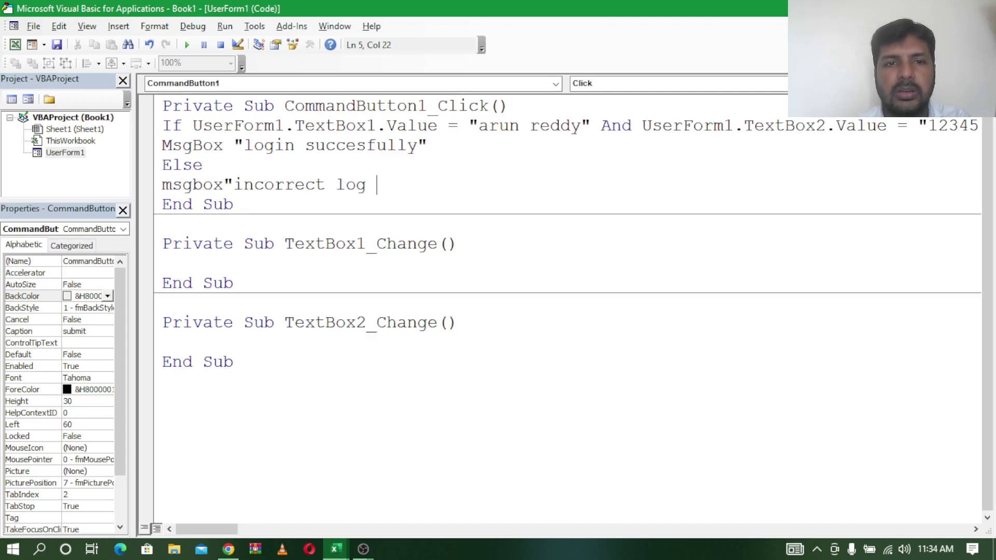
{"action": "type", "text": "in "}
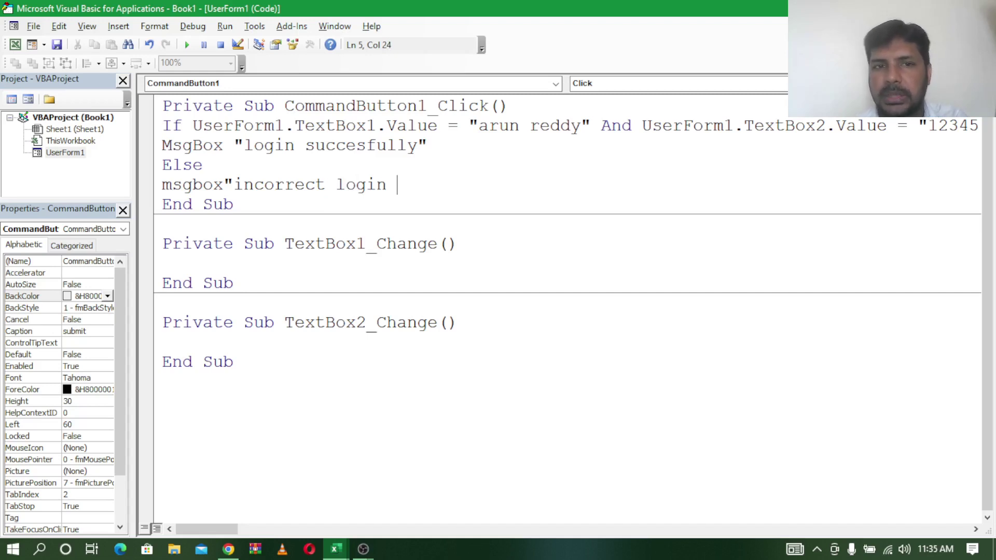
{"action": "type", "text": "or "}
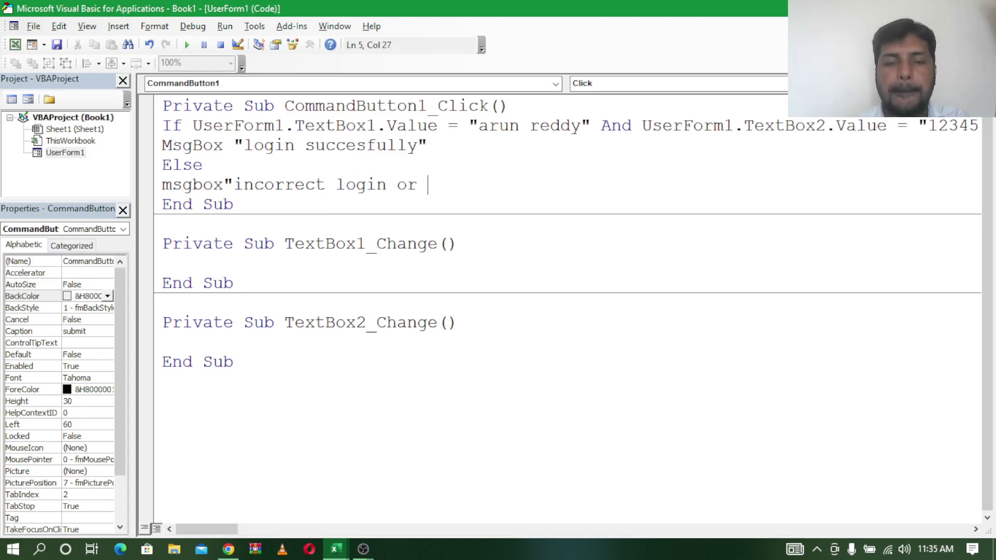
{"action": "type", "text": "pas"}
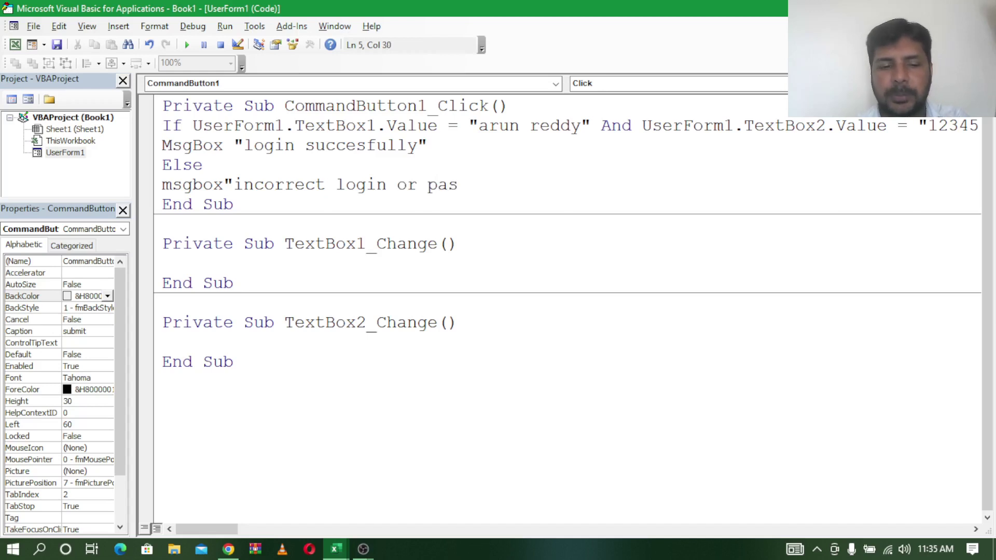
{"action": "type", "text": "sword in"}
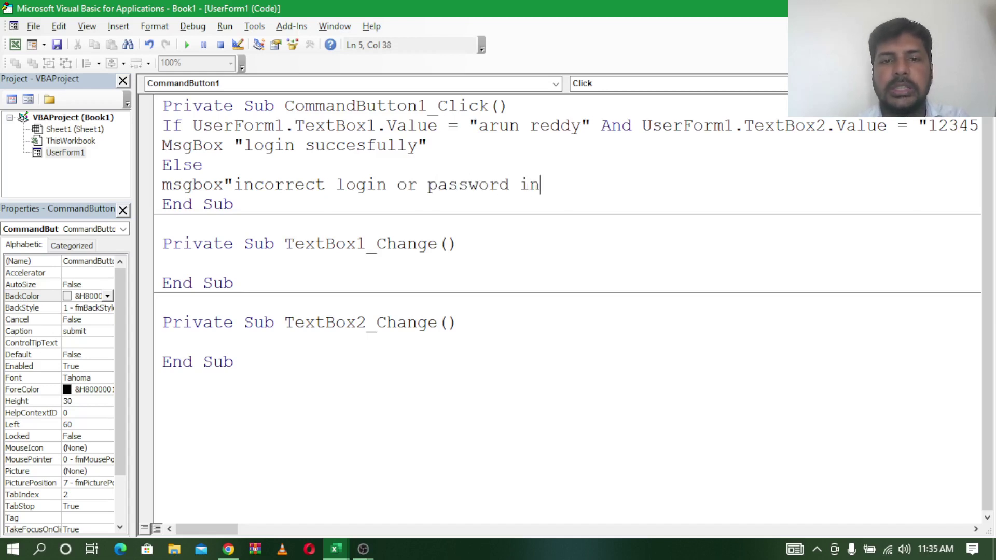
{"action": "key", "text": "BackSpace"}
{"action": "key", "text": "BackSpace"}
{"action": "key", "text": "BackSpace"}
{"action": "key", "text": "BackSpace"}
{"action": "key", "text": "BackSpace"}
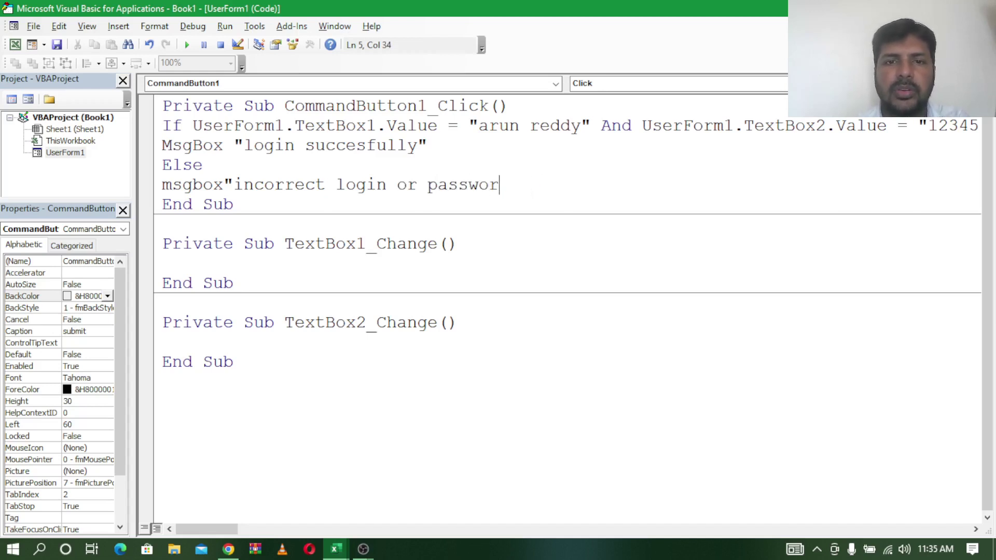
{"action": "type", "text": "d"}
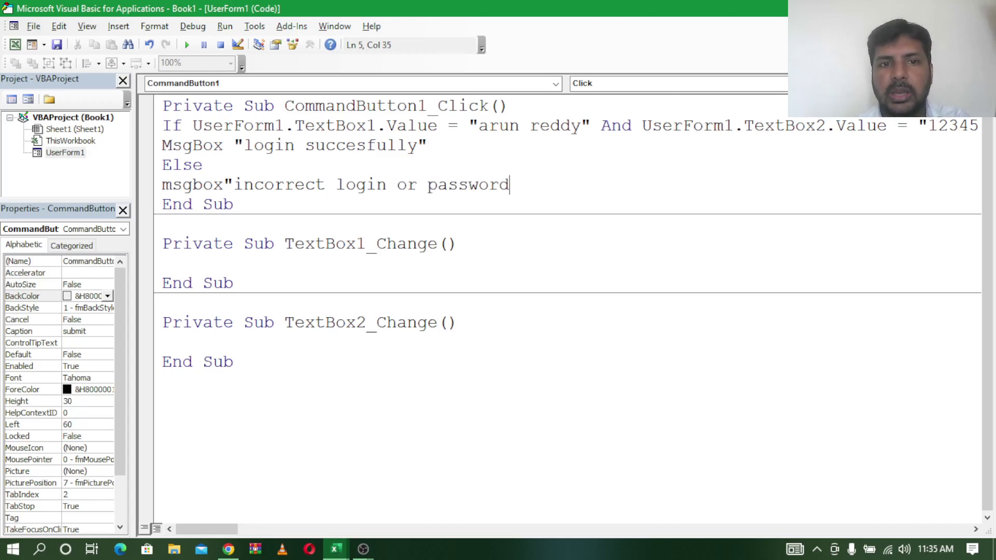
{"action": "type", "text": " \\"}
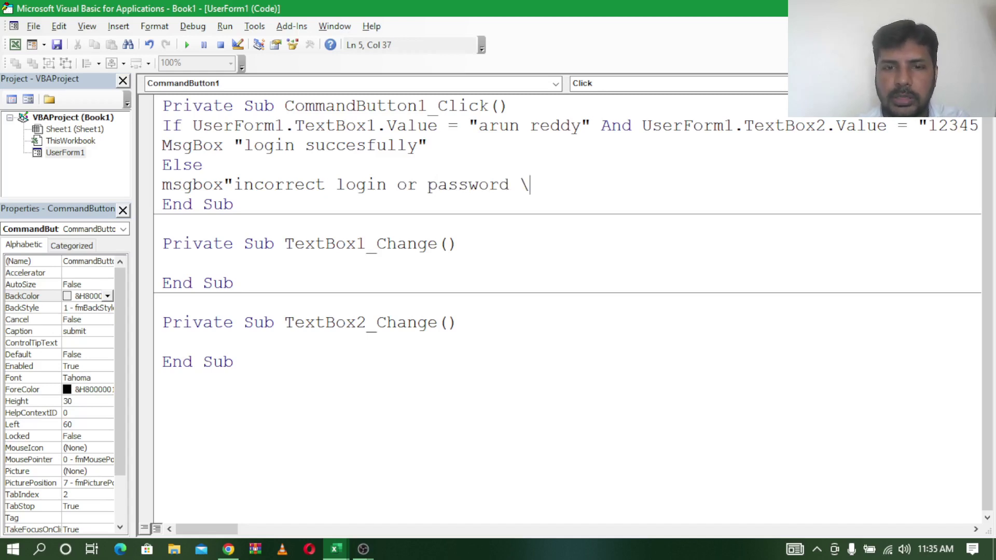
{"action": "key", "text": "BackSpace"}
Step: Close the block with End If and remove the blank line before End Sub
{"action": "key", "text": "Return"}
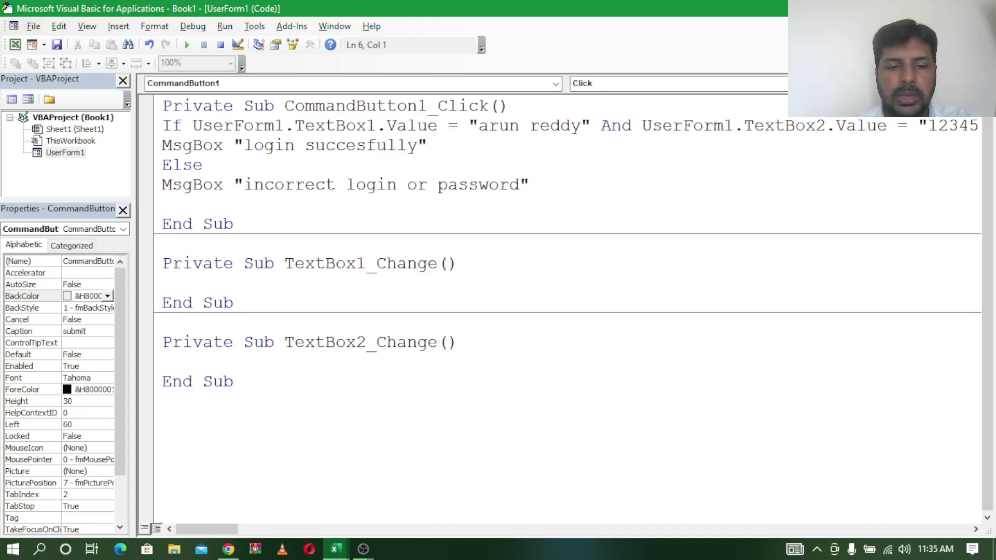
{"action": "type", "text": "end"}
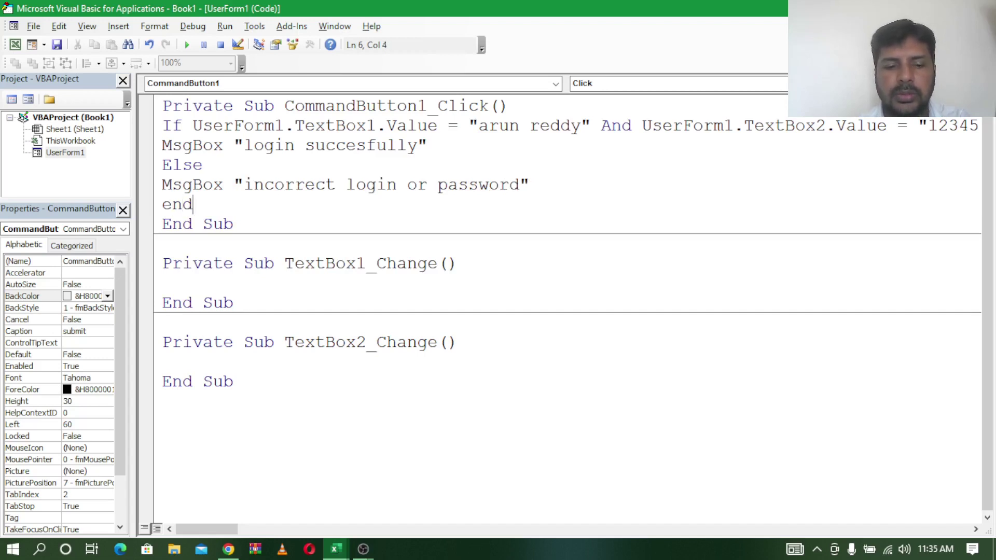
{"action": "type", "text": "if"}
{"action": "key", "text": "Return"}
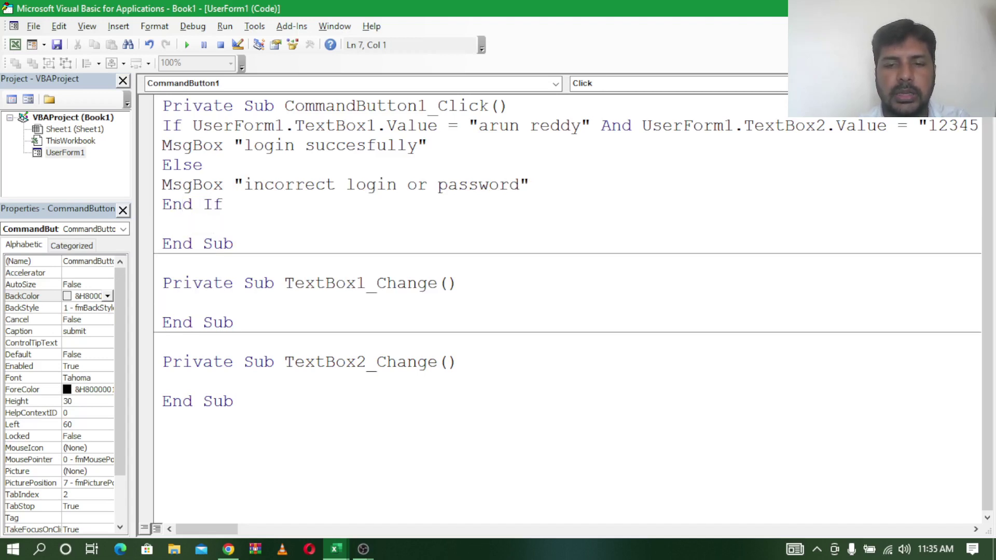
{"action": "key", "text": "Delete"}
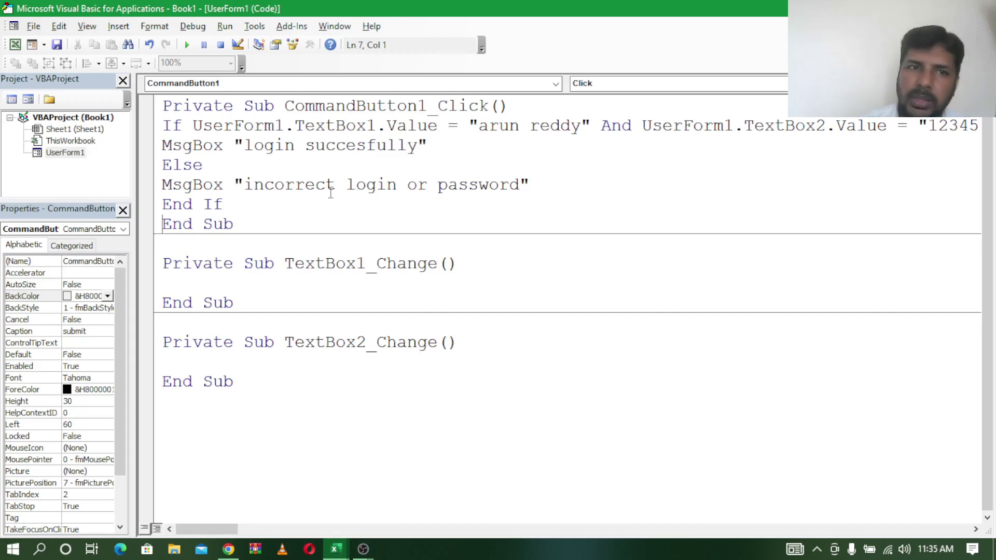
{"action": "left_click", "coordinate": [327, 187]}
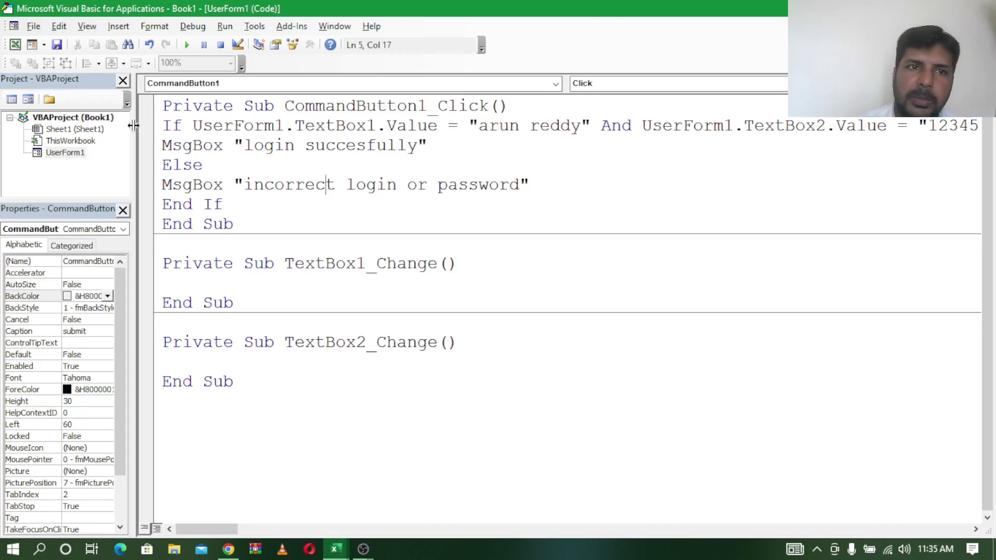
Step: Run UserForm1, submit the correct user name and masked password, and dismiss the success message
{"action": "double_click", "coordinate": [65, 153]}
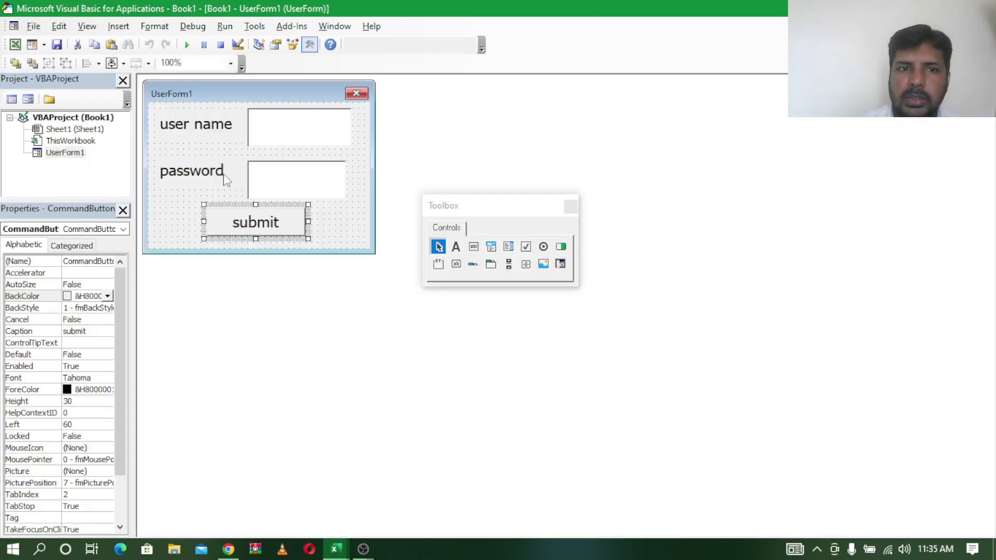
{"action": "left_click", "coordinate": [223, 156]}
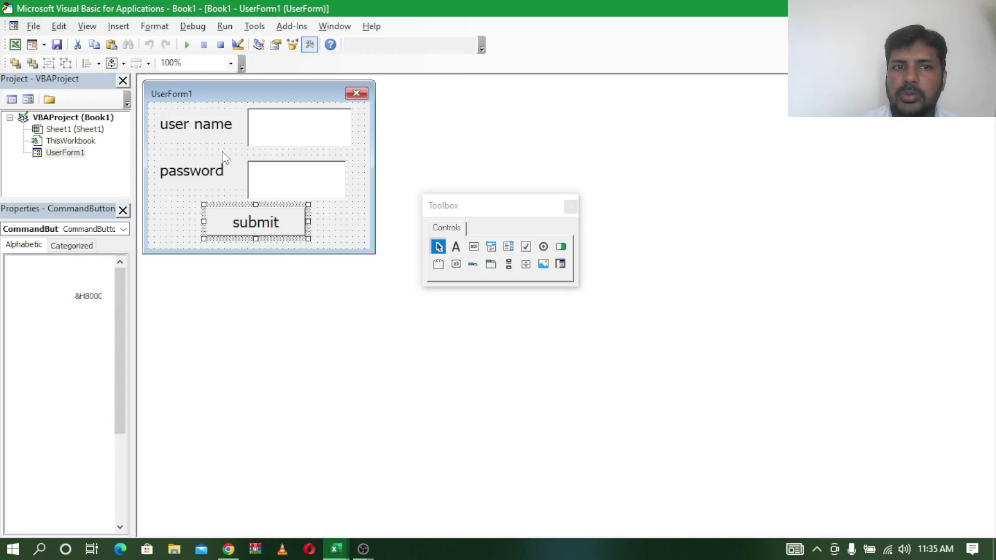
{"action": "left_click", "coordinate": [187, 46]}
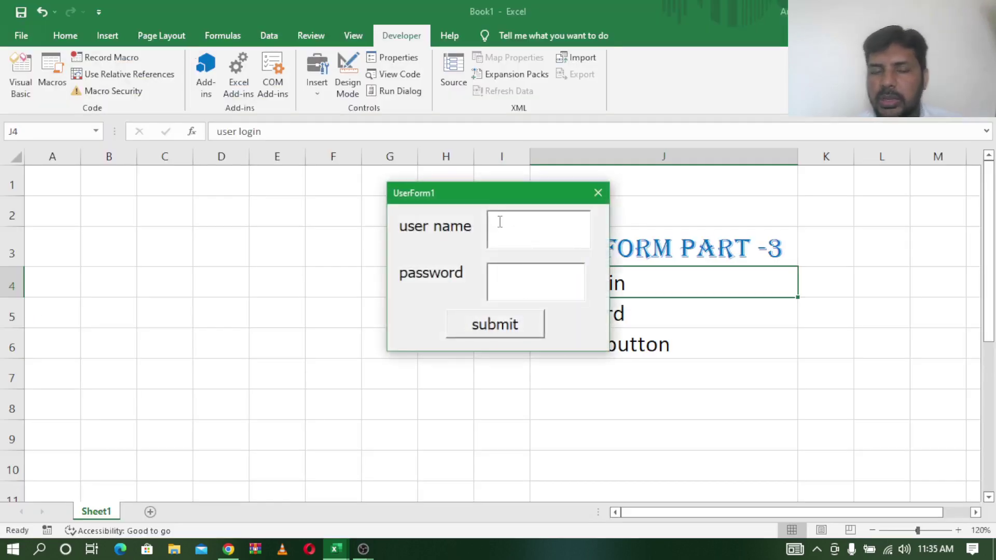
{"action": "type", "text": "aru"}
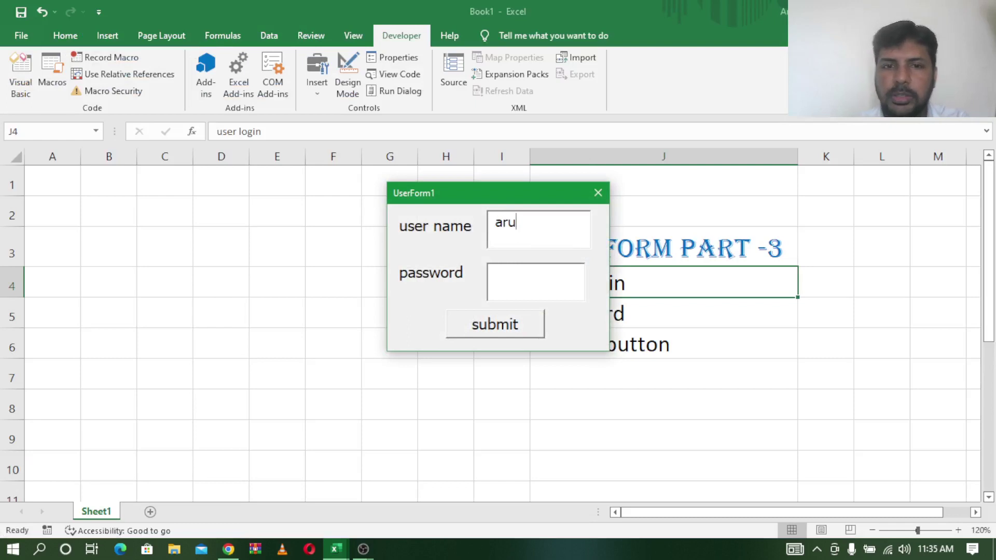
{"action": "type", "text": "n red"}
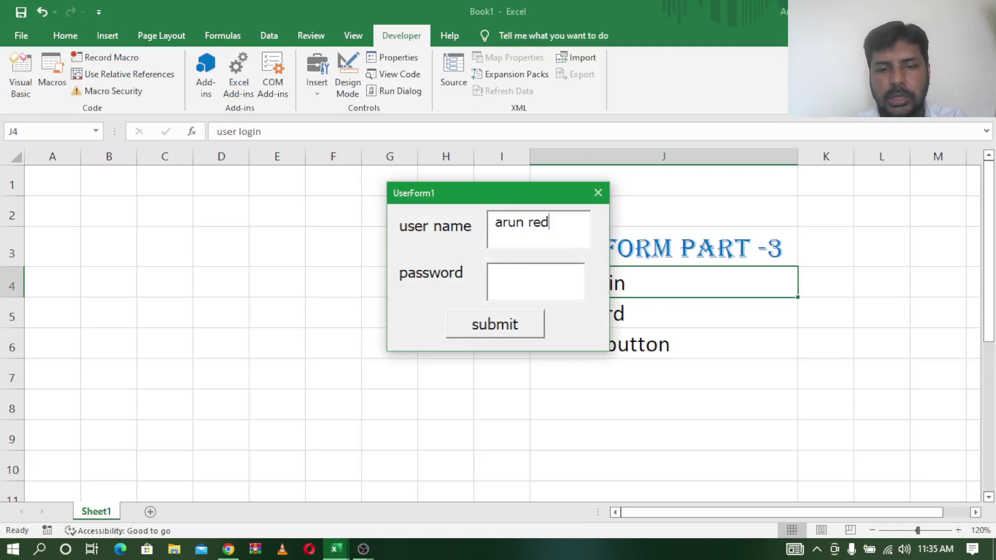
{"action": "type", "text": "dy"}
{"action": "left_click", "coordinate": [520, 282]}
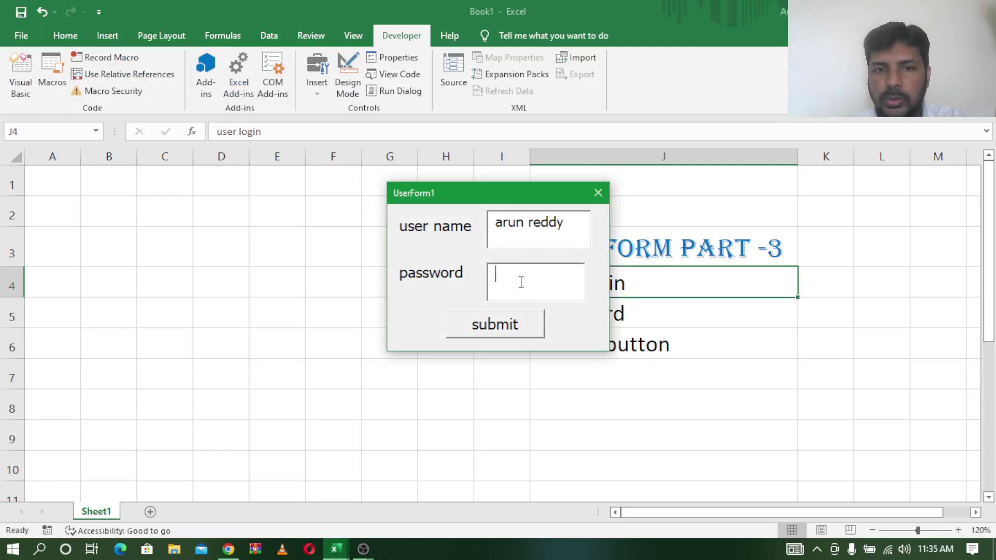
{"action": "type", "text": "*****"}
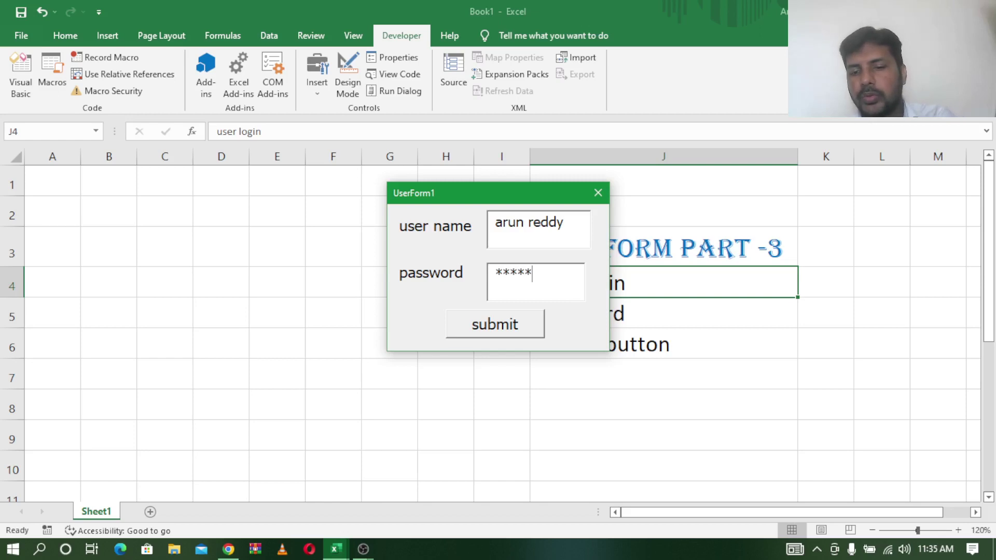
{"action": "left_click", "coordinate": [515, 328]}
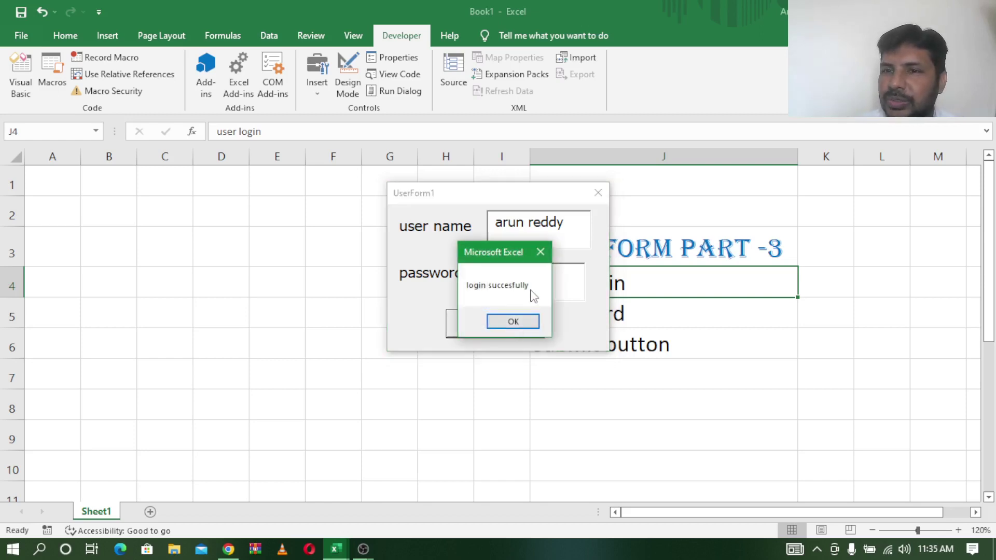
{"action": "left_click", "coordinate": [531, 328]}
Step: Retest with the last password character removed, dismiss the incorrect-login message, then restore it
{"action": "left_click", "coordinate": [544, 277]}
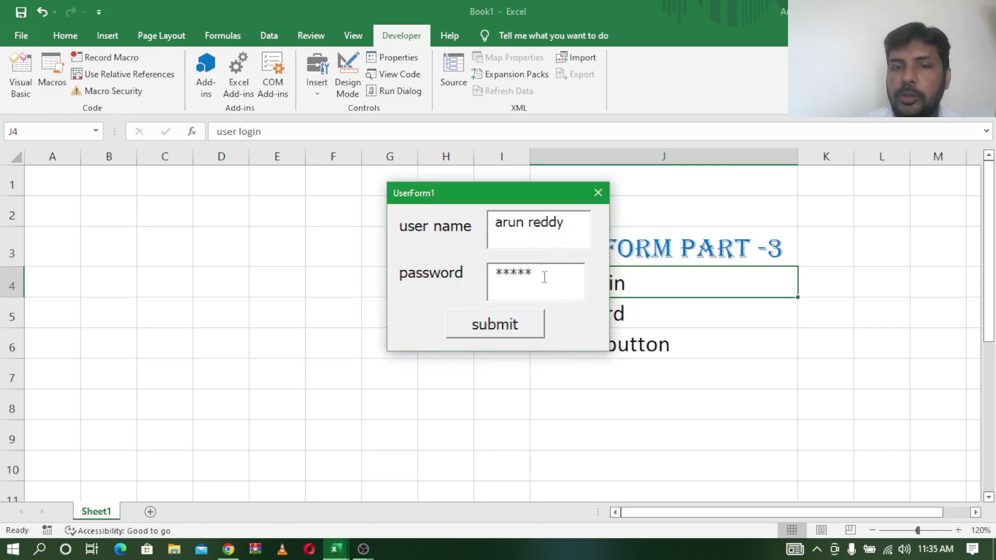
{"action": "key", "text": "BackSpace"}
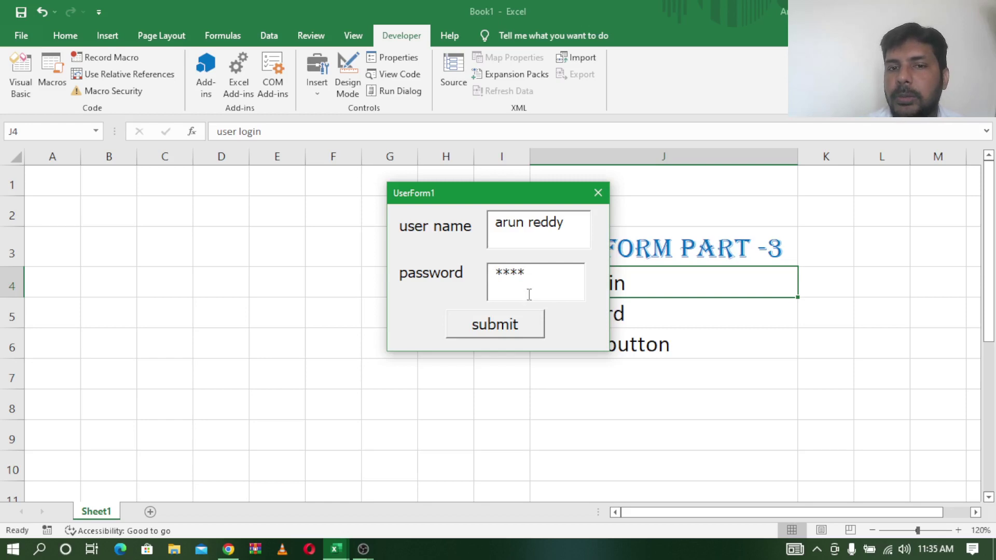
{"action": "left_click", "coordinate": [524, 325]}
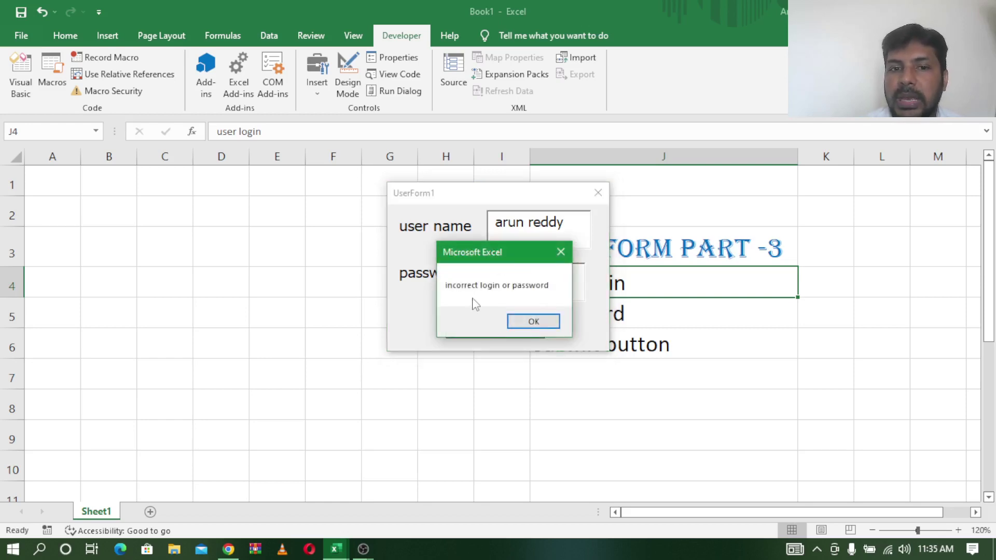
{"action": "left_click", "coordinate": [534, 322]}
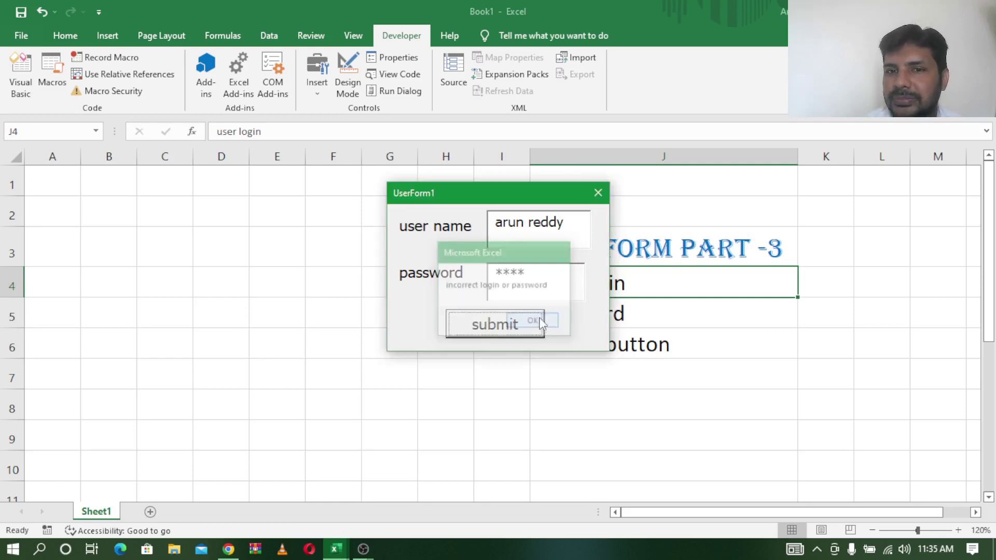
{"action": "type", "text": "5"}
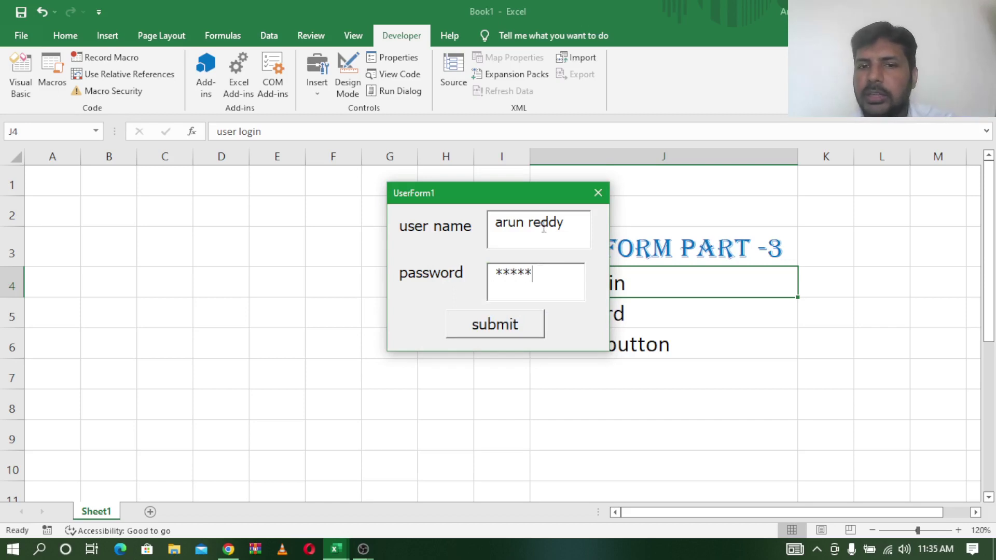
Step: Retest with the user name's last letter deleted, dismiss the error, and close the form
{"action": "left_click", "coordinate": [568, 223]}
{"action": "key", "text": "BackSpace"}
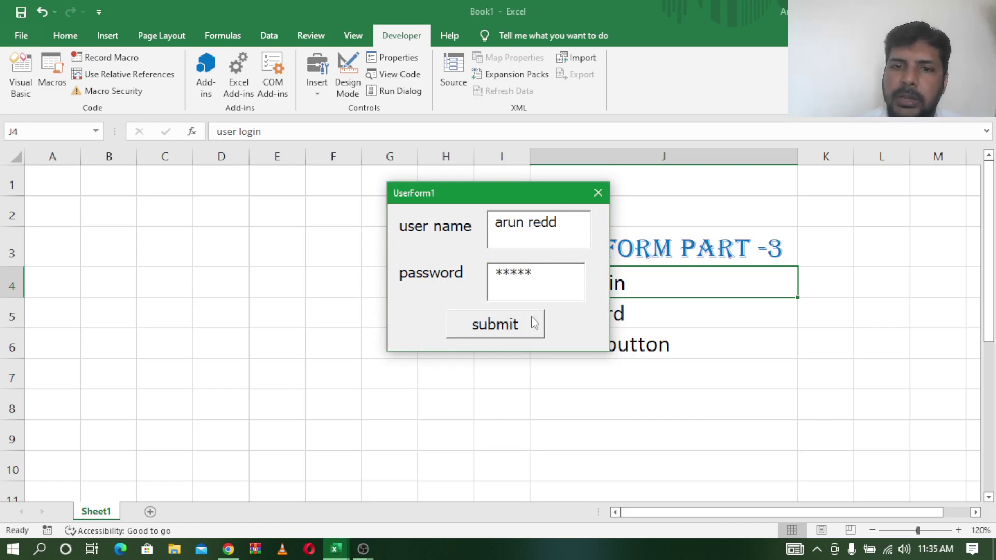
{"action": "left_click", "coordinate": [521, 330]}
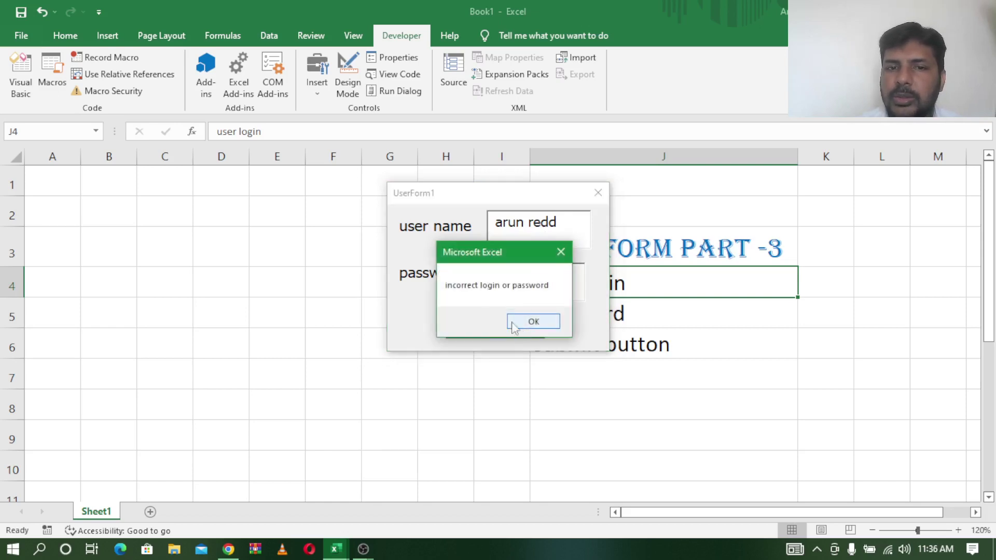
{"action": "left_click", "coordinate": [533, 322]}
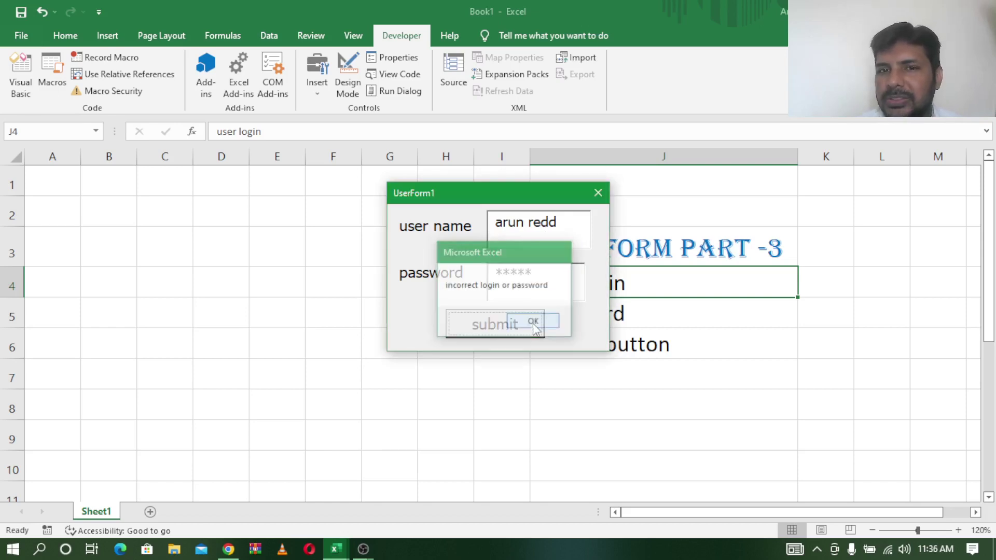
{"action": "left_click", "coordinate": [564, 219]}
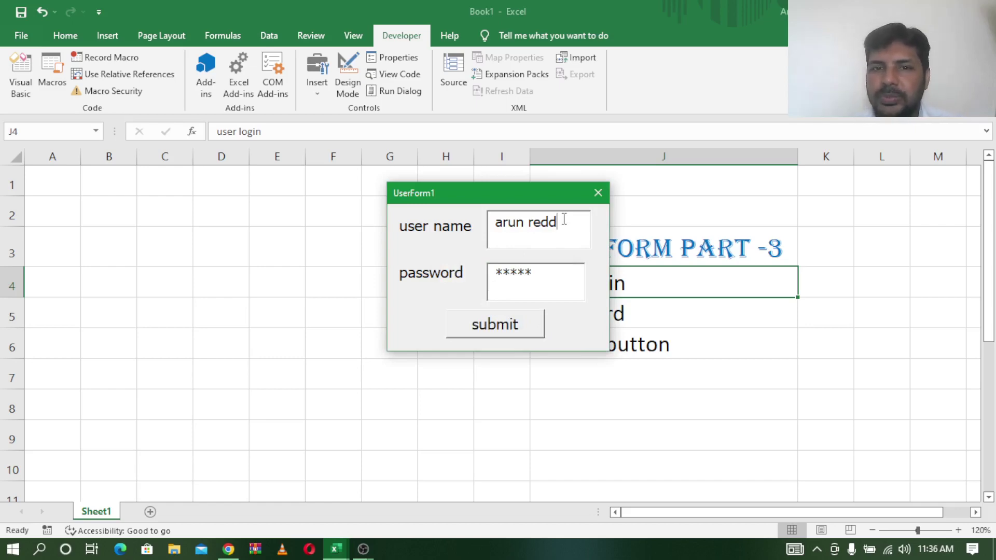
{"action": "left_click", "coordinate": [598, 193]}
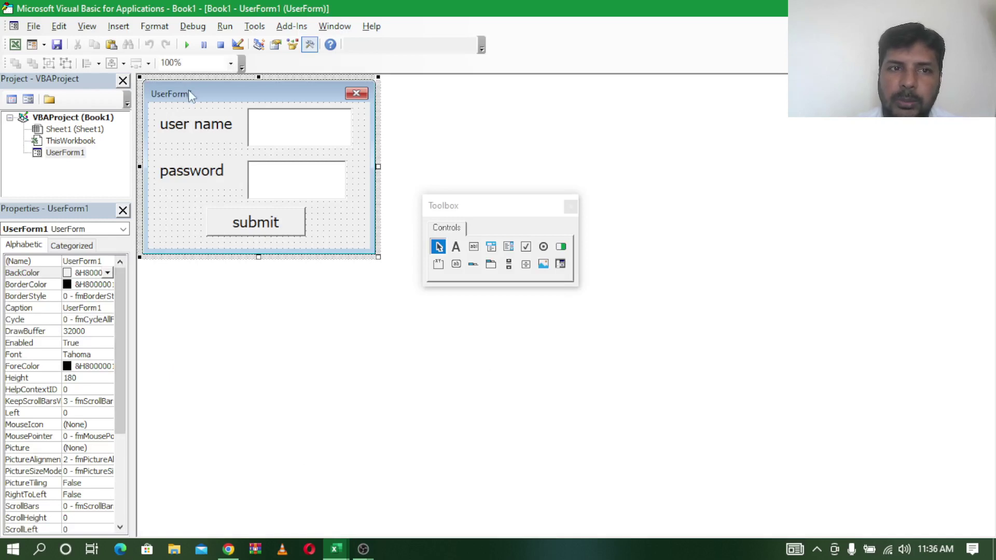
Step: Change UserForm1's Caption property to 'login page'
{"action": "left_click", "coordinate": [109, 306]}
{"action": "double_click", "coordinate": [48, 308]}
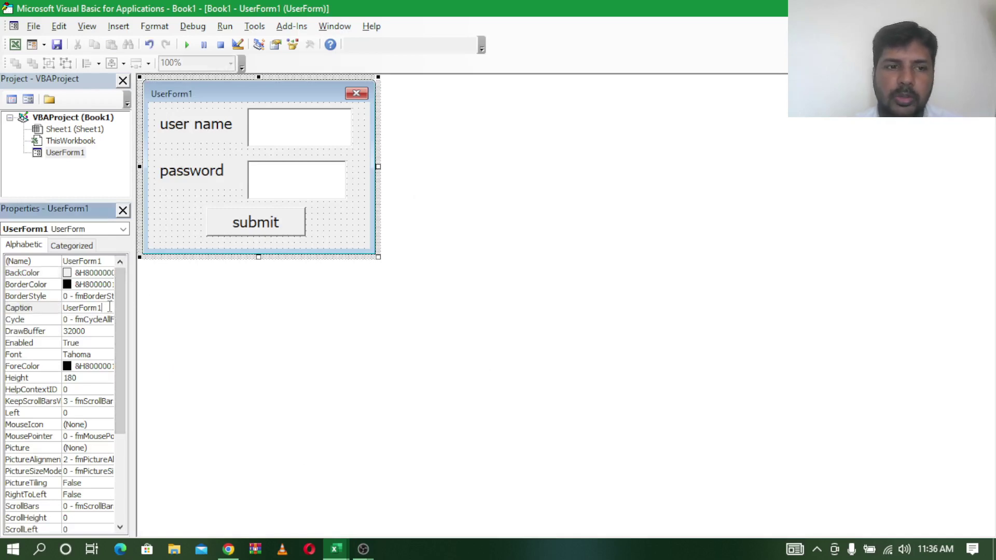
{"action": "type", "text": "log"}
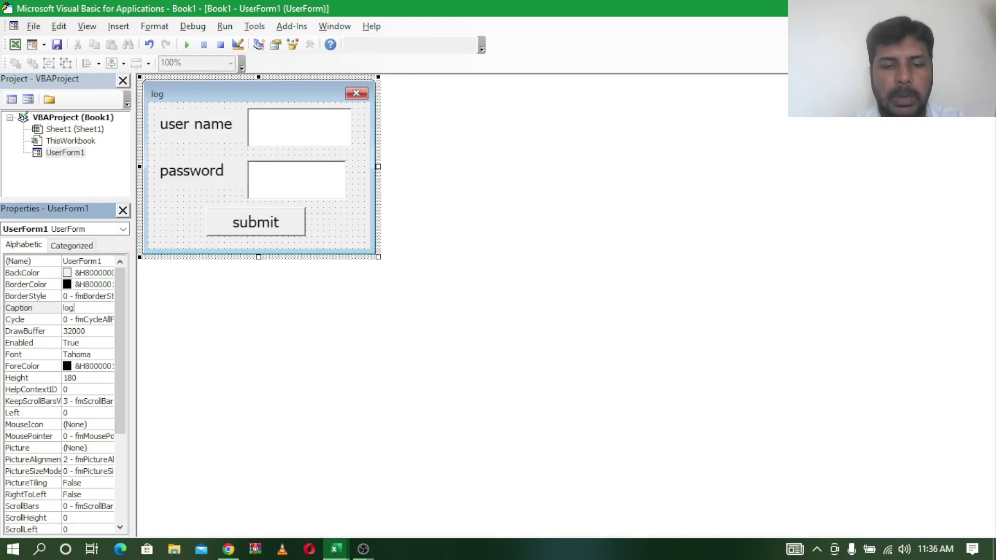
{"action": "type", "text": "in page"}
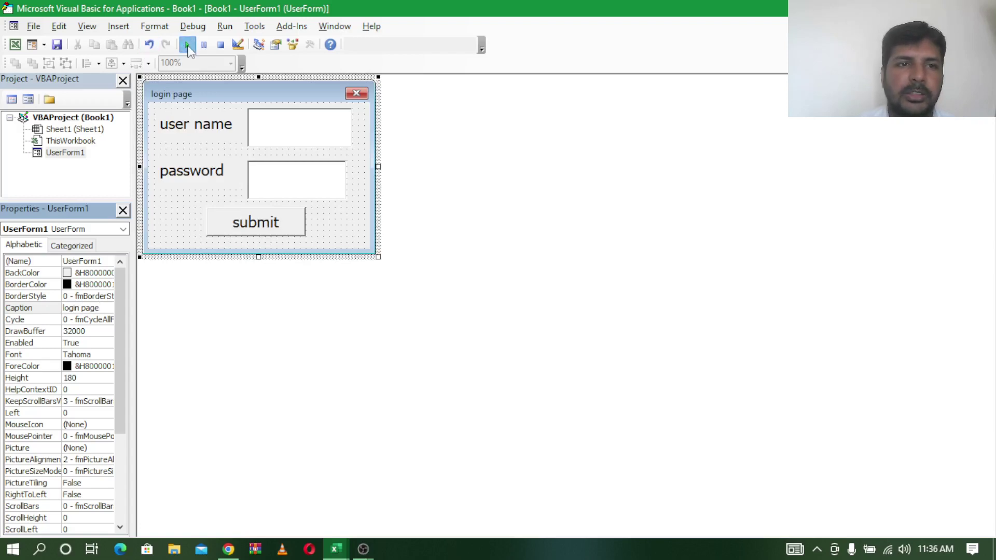
Step: Close the Macros dialog and run the form over the worksheet
{"action": "left_click", "coordinate": [186, 45]}
{"action": "left_click", "coordinate": [643, 108]}
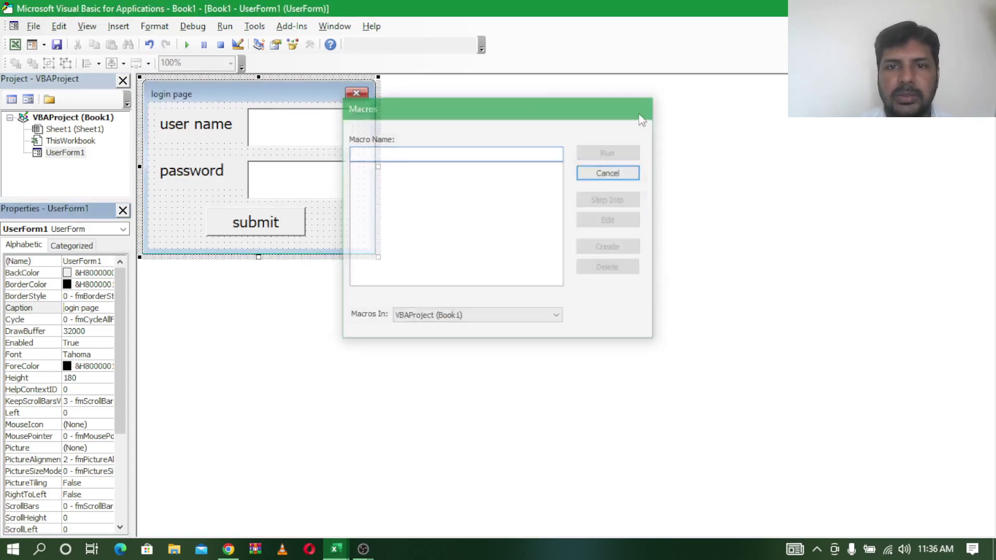
{"action": "left_click", "coordinate": [186, 45]}
Step: Submit the correct user name and password on the 'login page' form and dismiss the success message
{"action": "type", "text": "a"}
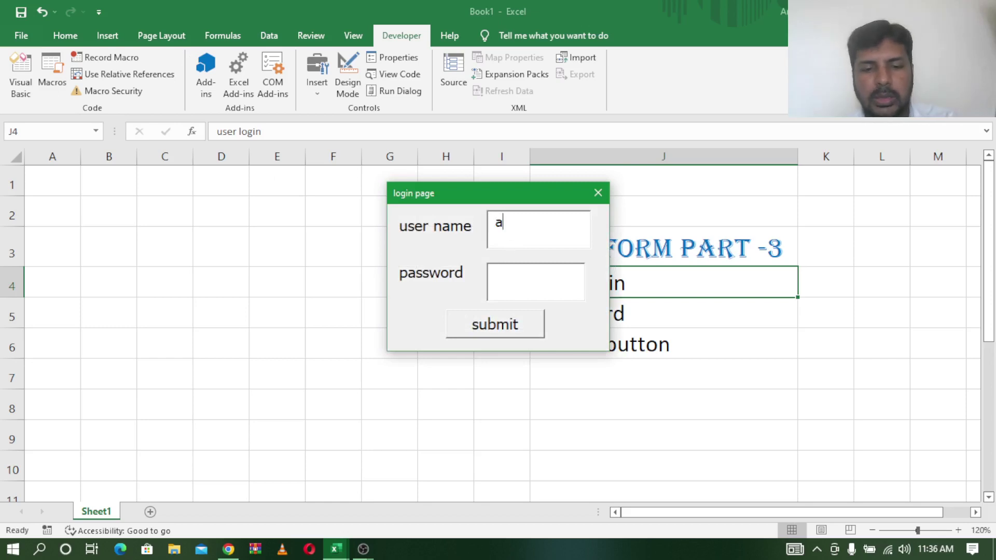
{"action": "type", "text": "run "}
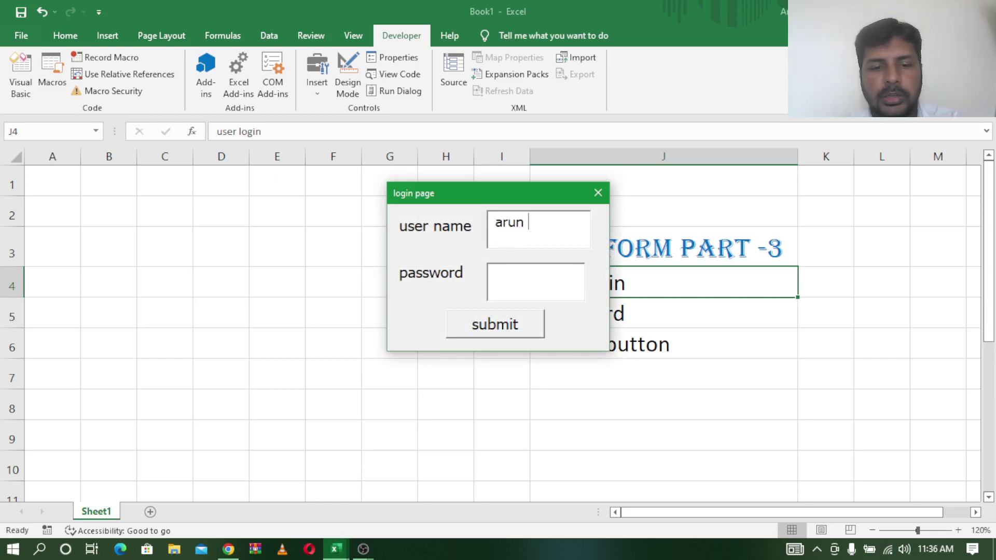
{"action": "type", "text": "reddy"}
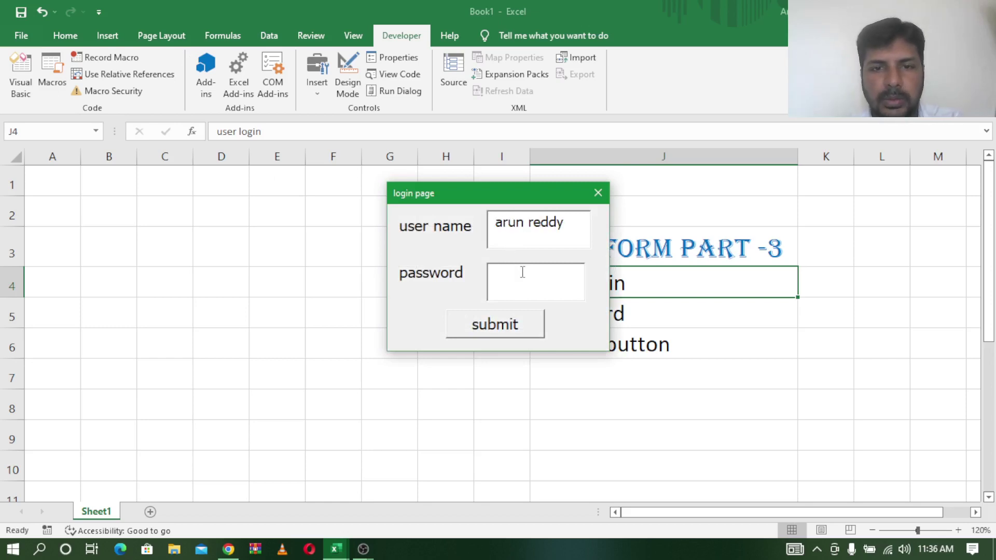
{"action": "type", "text": "12345"}
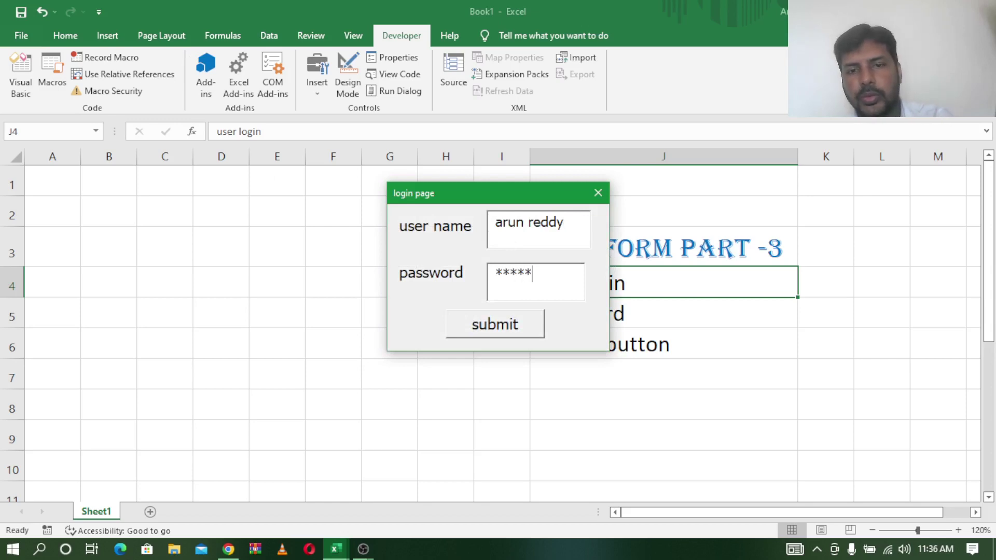
{"action": "left_click", "coordinate": [515, 327]}
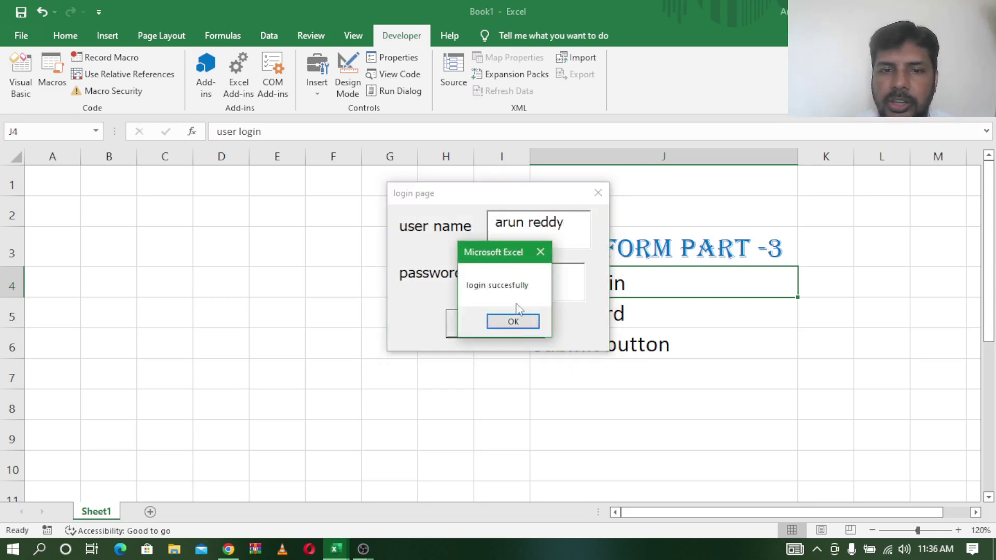
{"action": "left_click", "coordinate": [513, 321]}
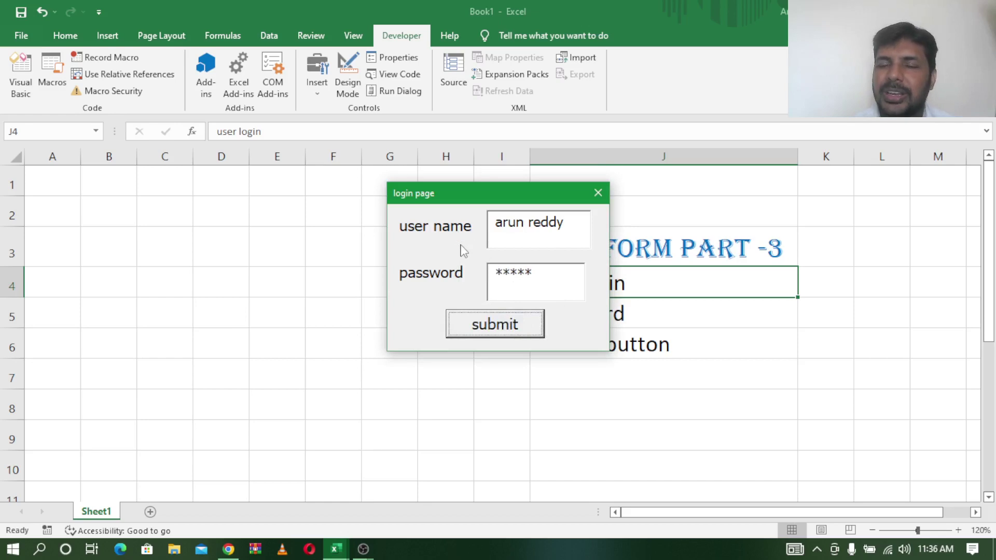